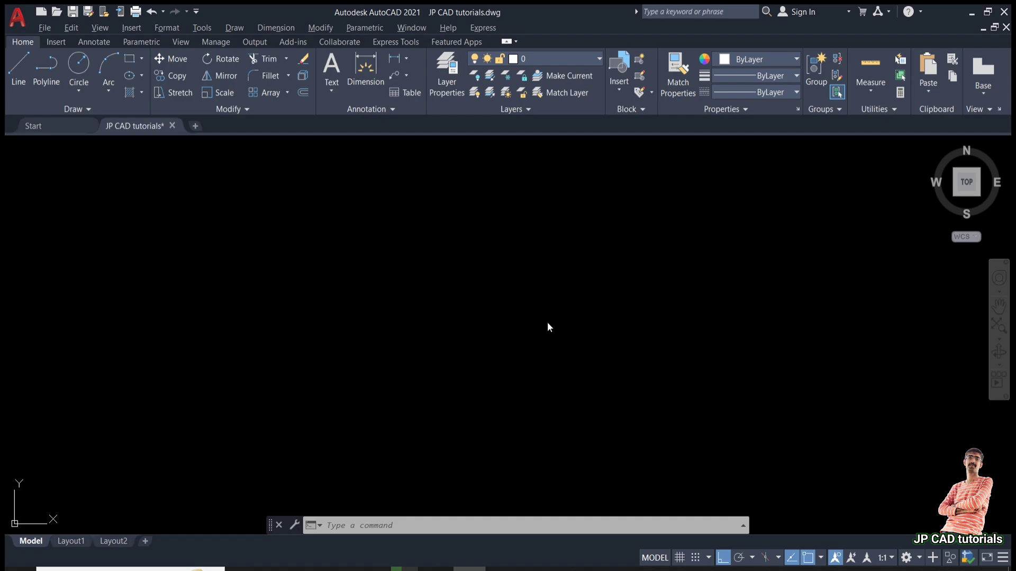
# Draw a rectangle 104 wide and 54 high in the empty drawing area.
pyautogui.click(548, 327)
pyautogui.click(386, 304)
pyautogui.write('r')
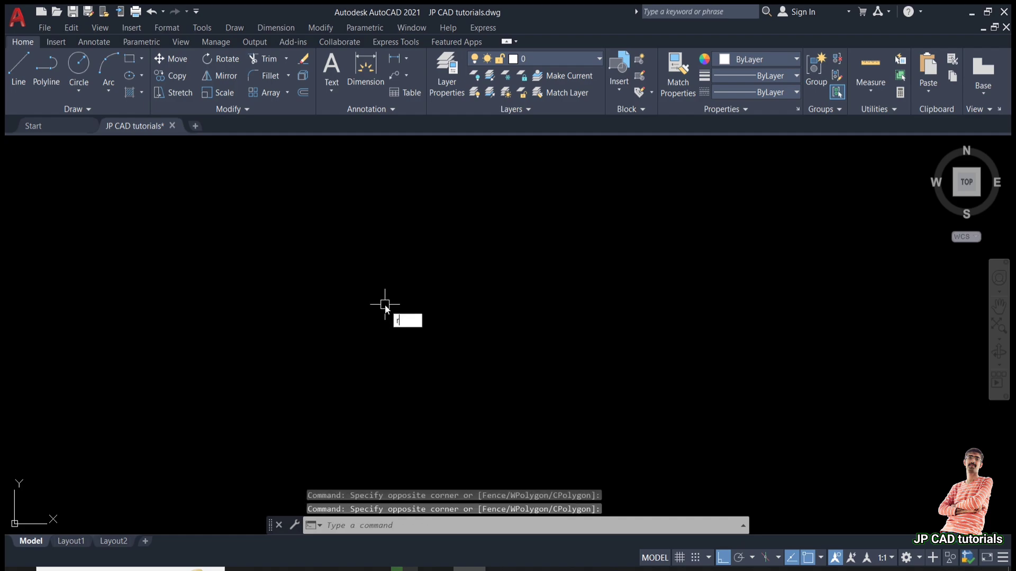
pyautogui.write('ec')
pyautogui.press('Return')
pyautogui.click(343, 240)
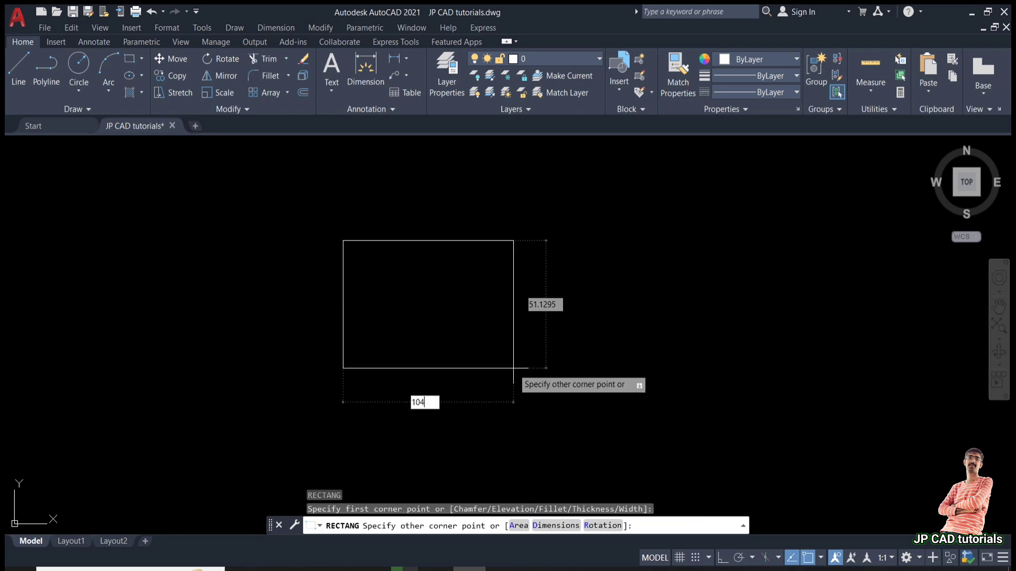
pyautogui.press('Tab')
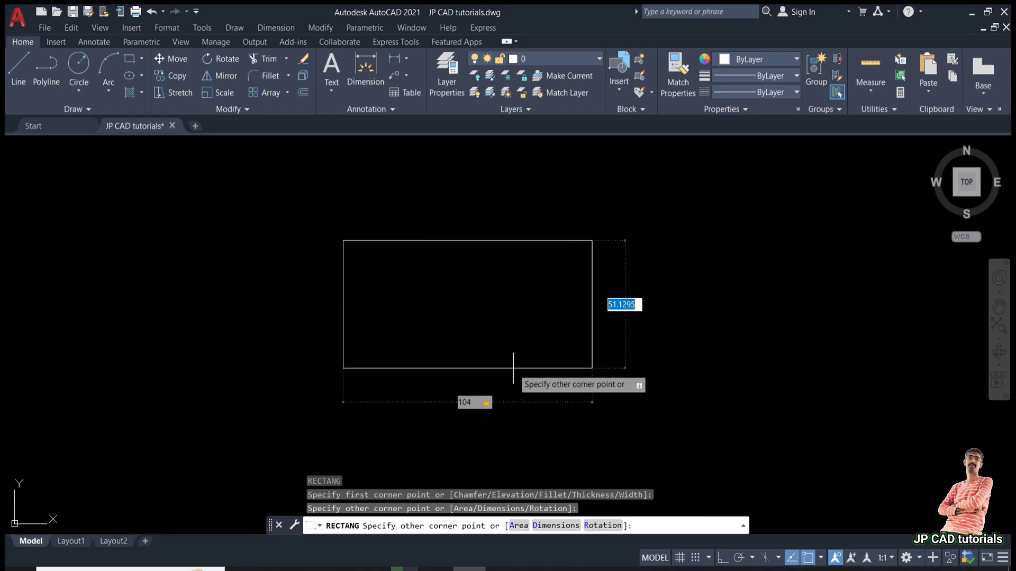
pyautogui.write('54')
pyautogui.press('Return')
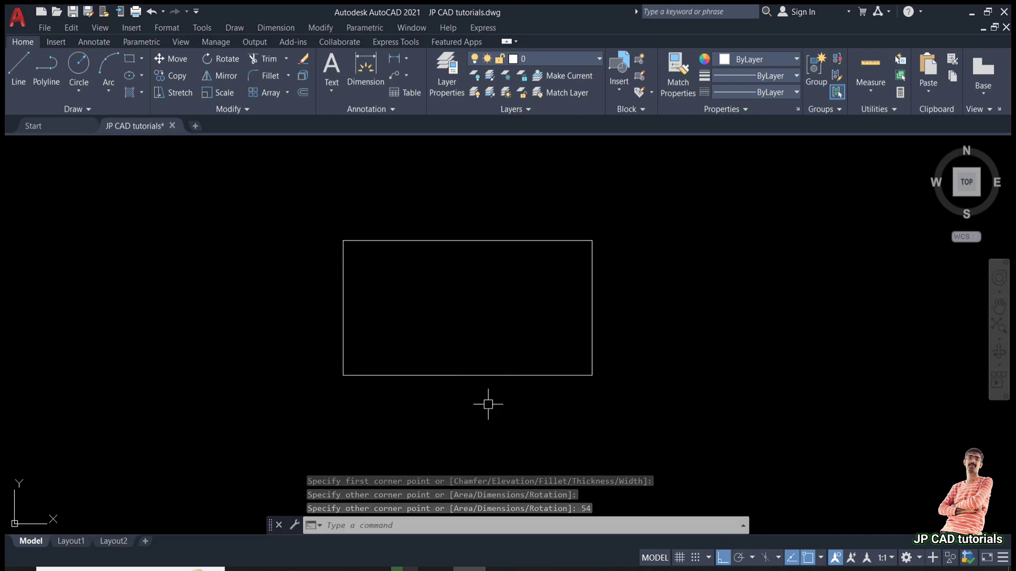
# Draw horizontal and vertical centre lines joining the midpoints of the rectangle's opposite sides.
pyautogui.write('l')
pyautogui.press('Return')
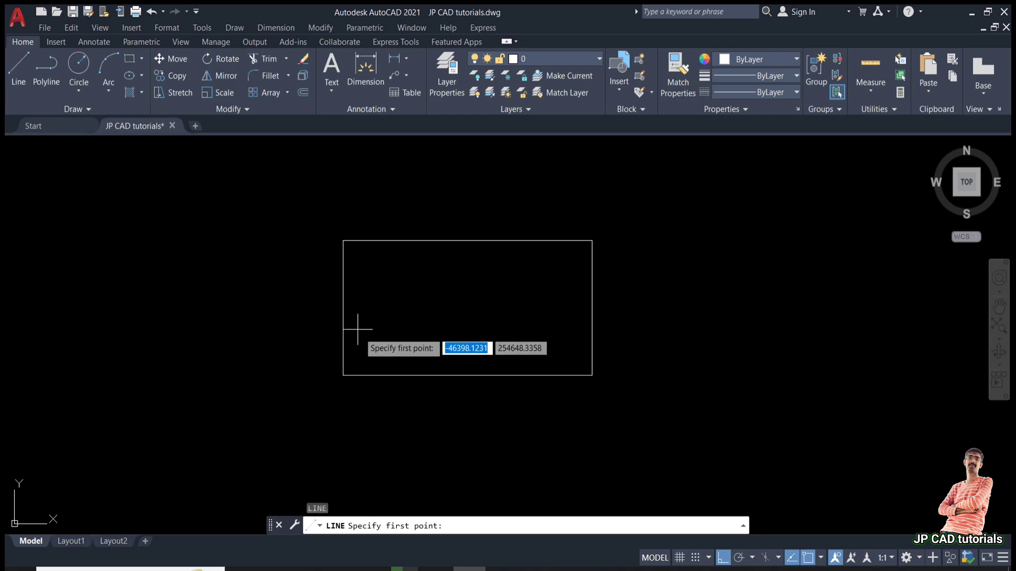
pyautogui.click(343, 308)
pyautogui.click(592, 308)
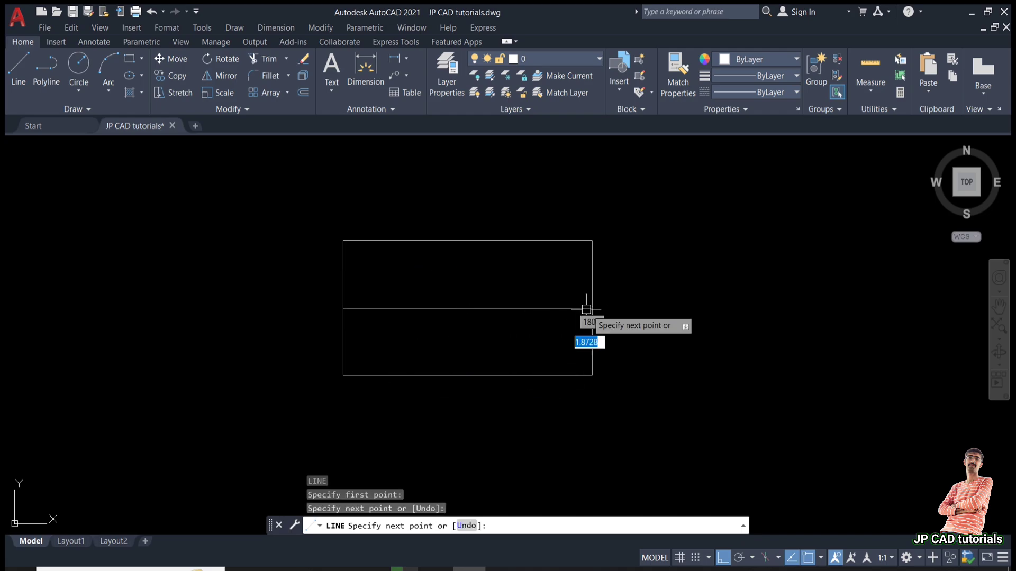
pyautogui.press('Return')
pyautogui.press('Return')
pyautogui.click(467, 241)
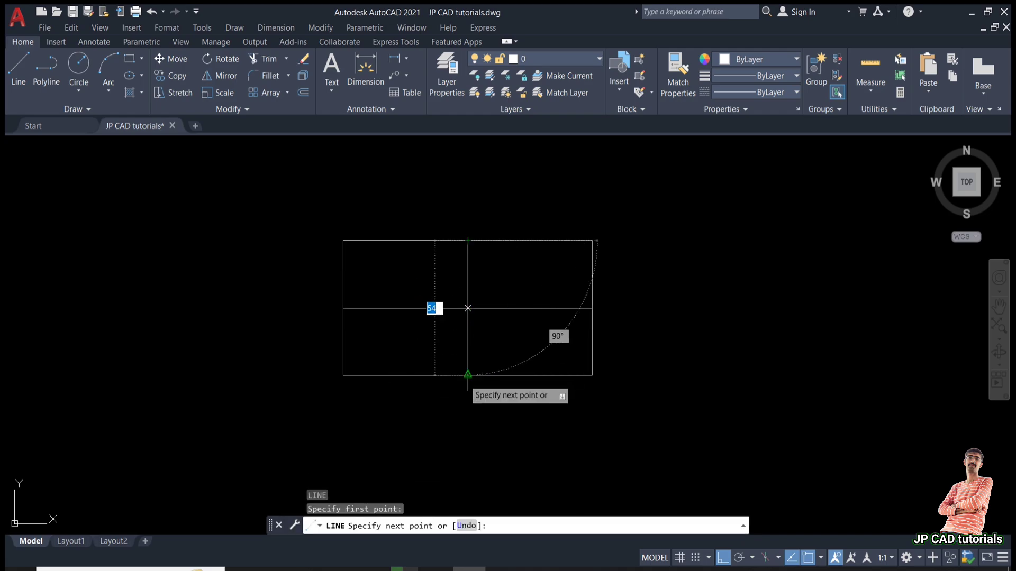
pyautogui.click(466, 375)
pyautogui.press('Return')
# Draw an ellipse inscribed in the rectangle, using the horizontal centre line as its axis and touching the lower edge's midpoint.
pyautogui.write('el')
pyautogui.press('Return')
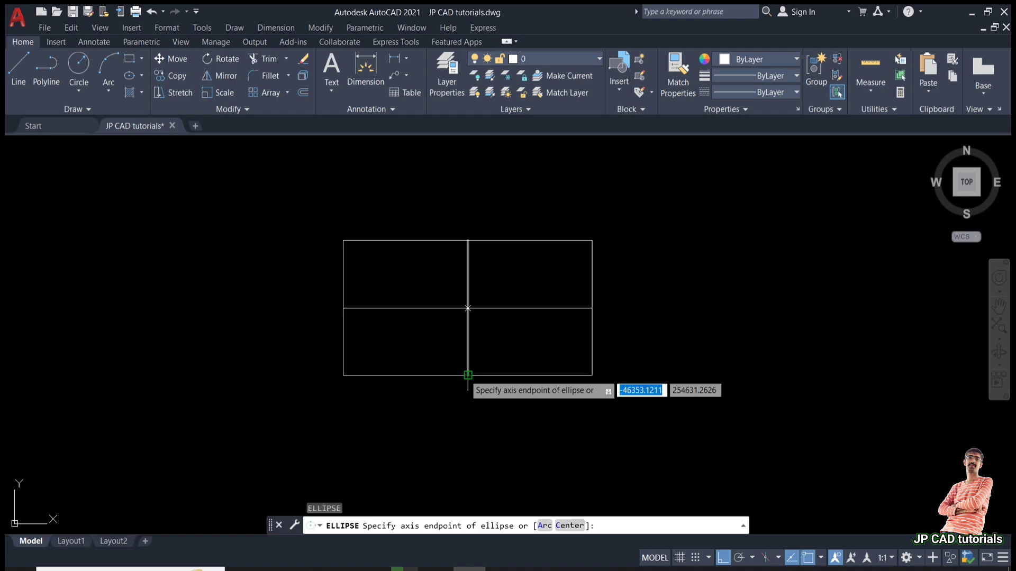
pyautogui.click(343, 308)
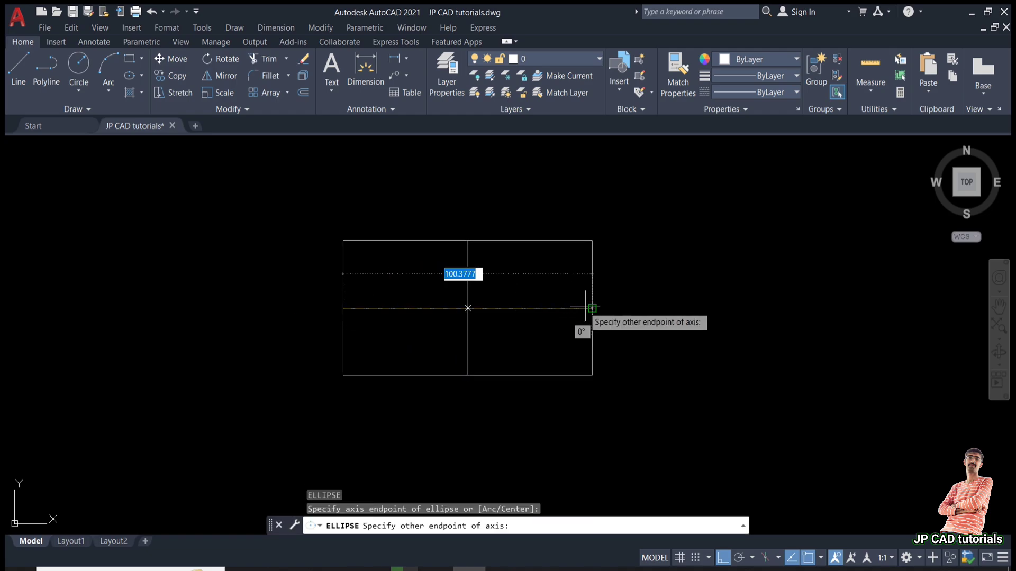
pyautogui.click(592, 308)
pyautogui.click(467, 375)
pyautogui.press('Return')
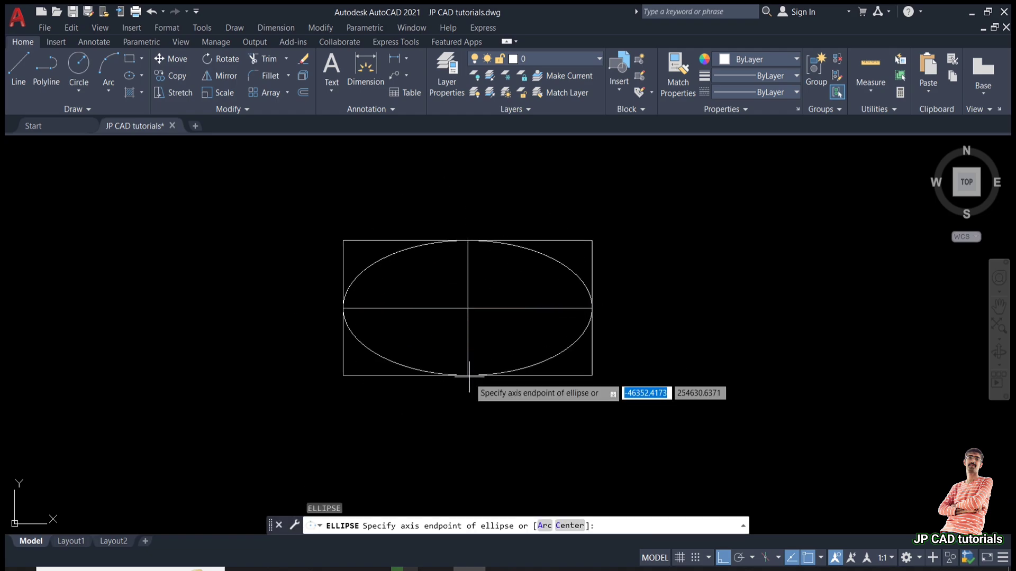
pyautogui.write('o')
pyautogui.press('Return')
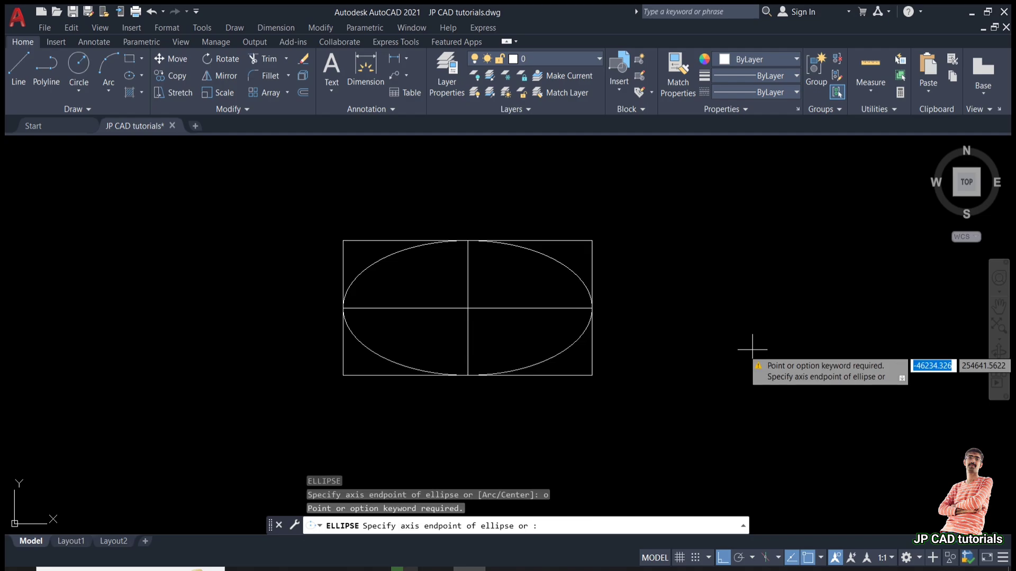
pyautogui.write('4')
pyautogui.press('Return')
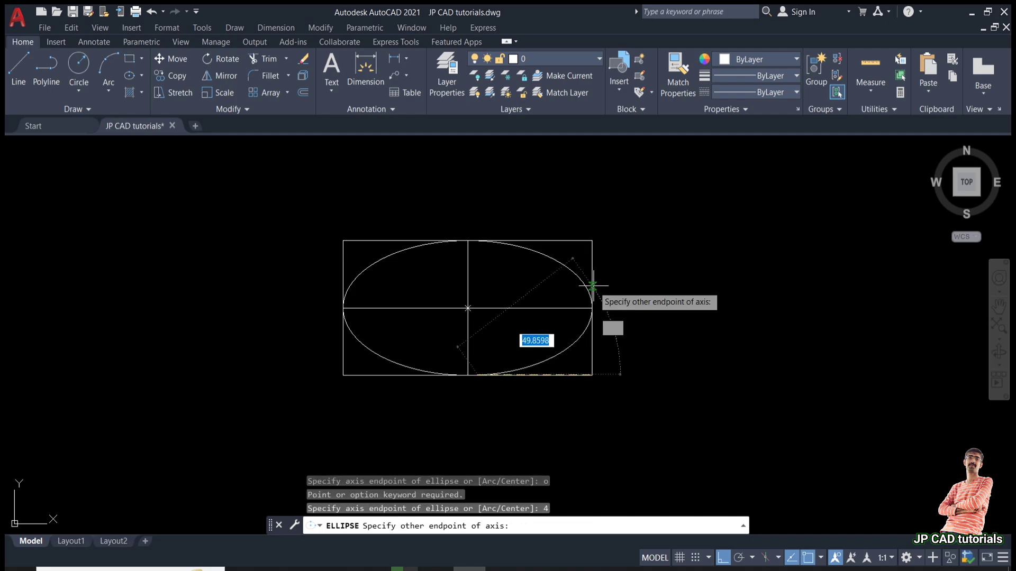
pyautogui.press('Escape')
# Offset the ellipse inward by 4 to form an inner ellipse.
pyautogui.write('o')
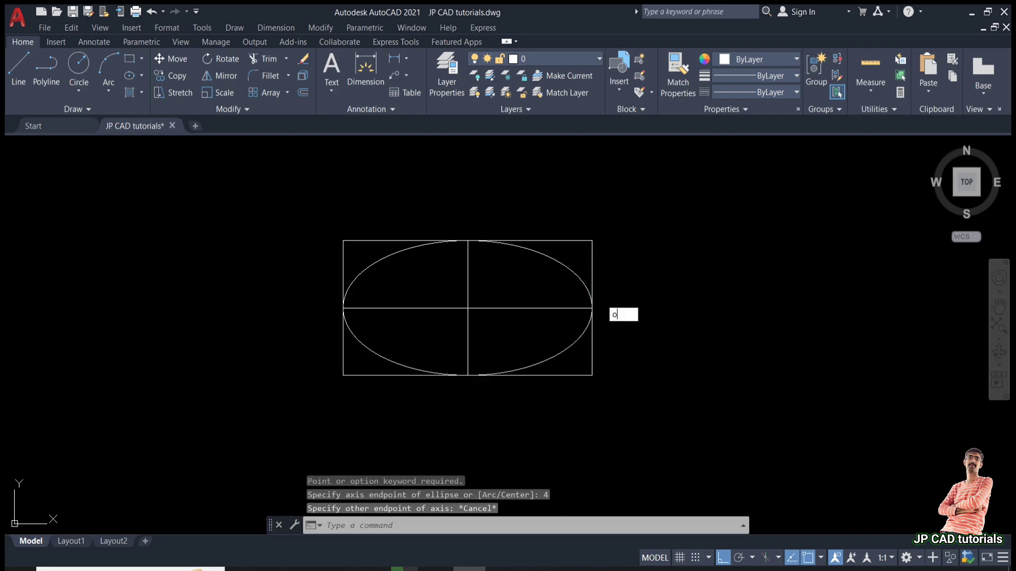
pyautogui.press('Return')
pyautogui.write('4')
pyautogui.press('Return')
pyautogui.click(579, 276)
pyautogui.click(540, 297)
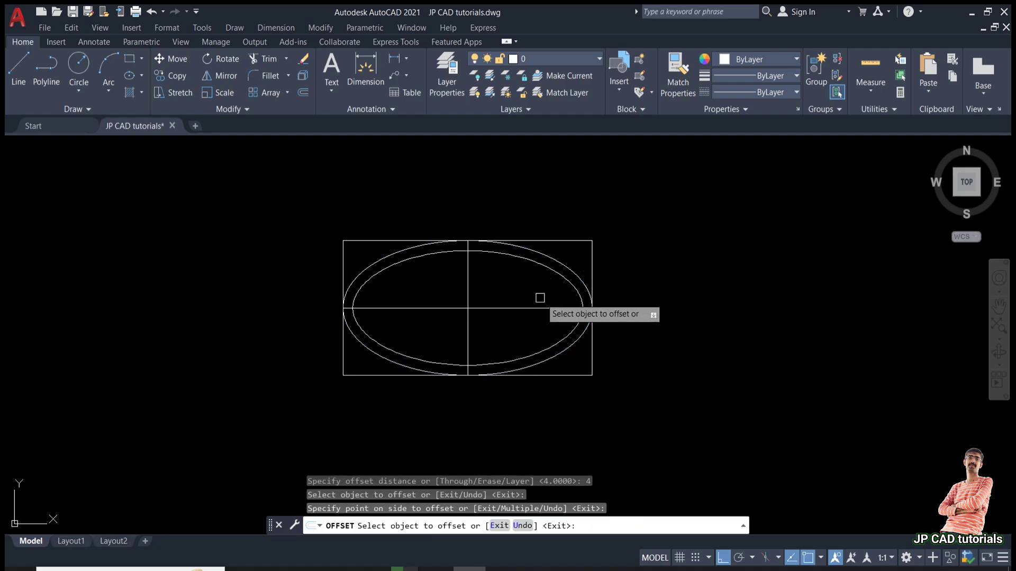
pyautogui.press('Escape')
pyautogui.press('Escape')
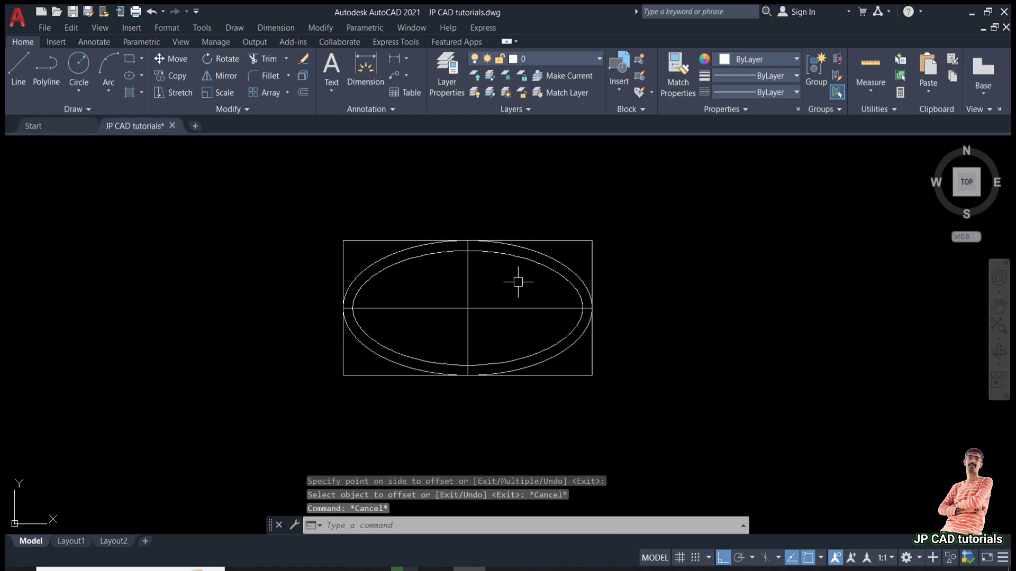
# Erase the rectangle around the ellipses.
pyautogui.write('e')
pyautogui.press('Return')
pyautogui.click(570, 236)
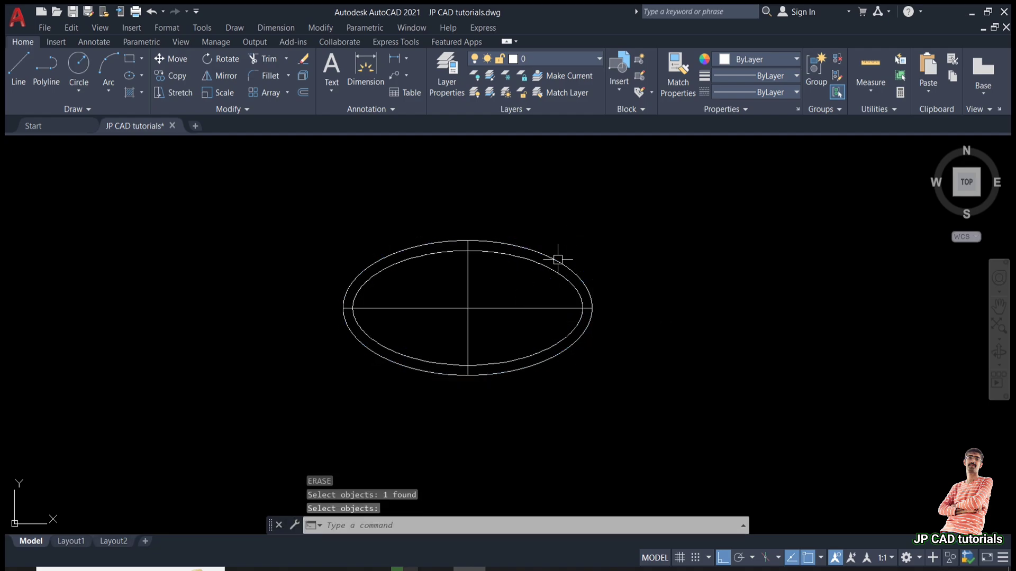
pyautogui.scroll(4, 457, 319)
pyautogui.scroll(-2, 459, 313)
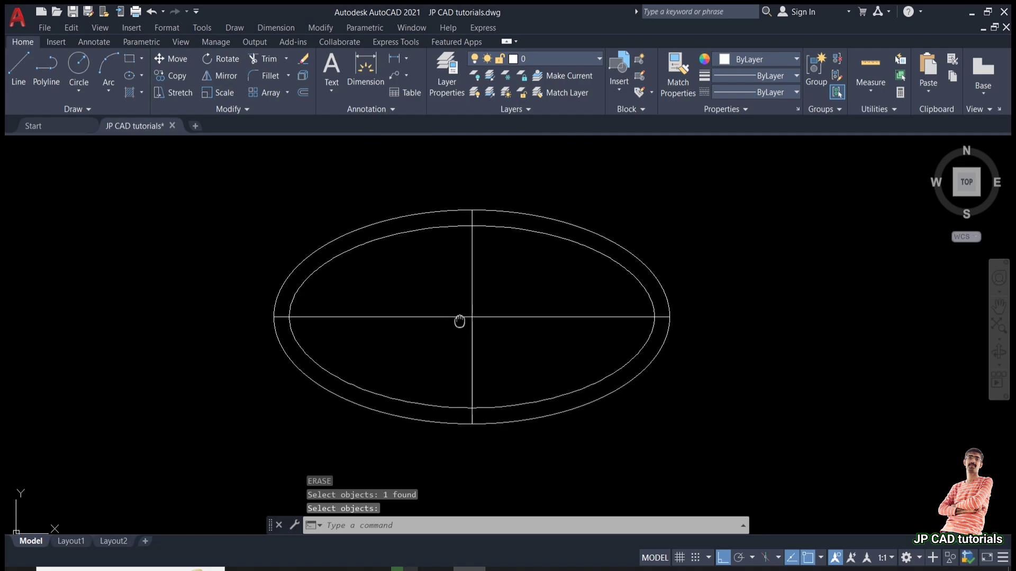
pyautogui.press('Escape')
pyautogui.press('Escape')
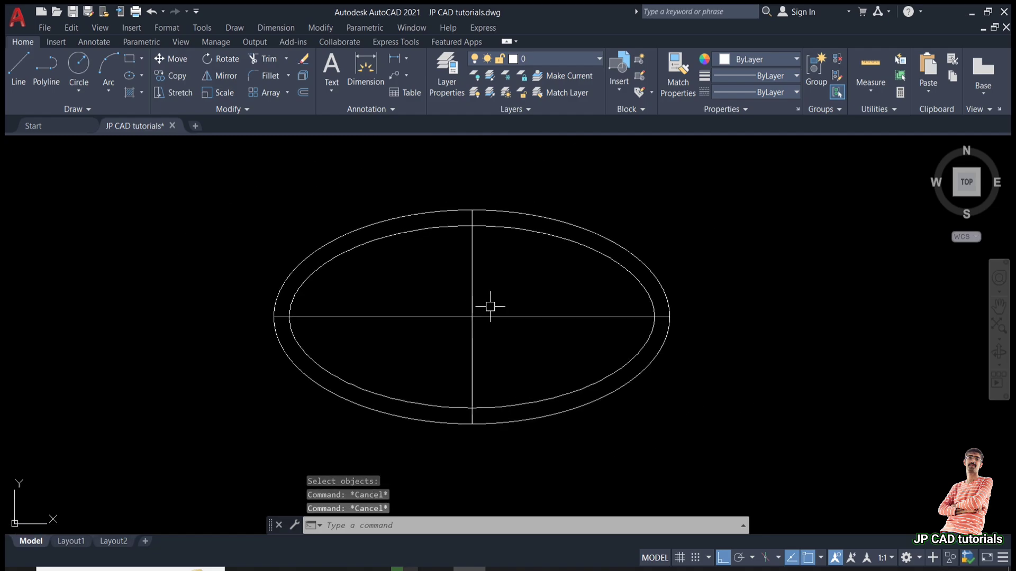
# Offset the vertical centre line 17.5 toward the left end of the ellipse.
pyautogui.write('o')
pyautogui.press('Return')
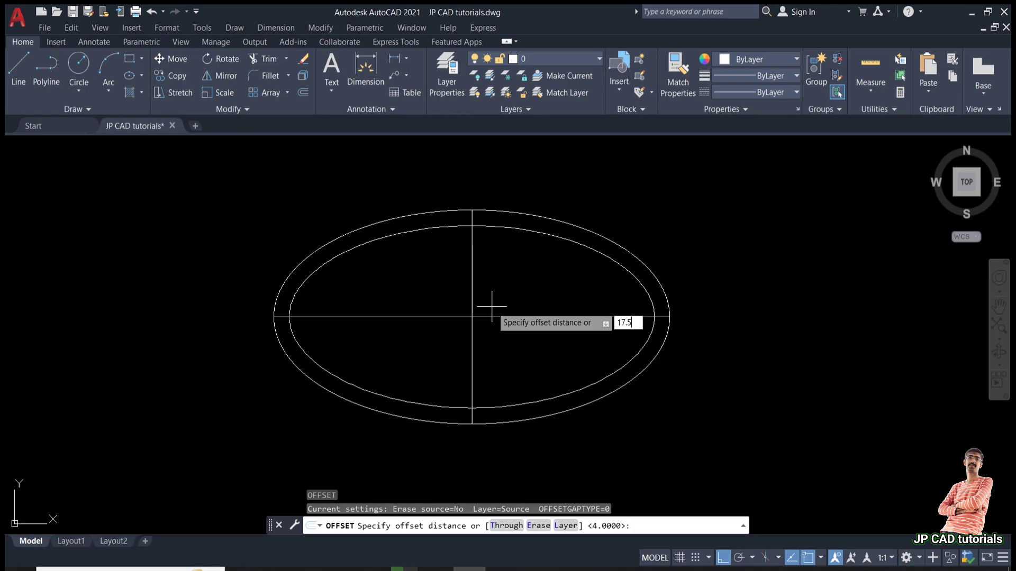
pyautogui.press('Return')
pyautogui.click(473, 252)
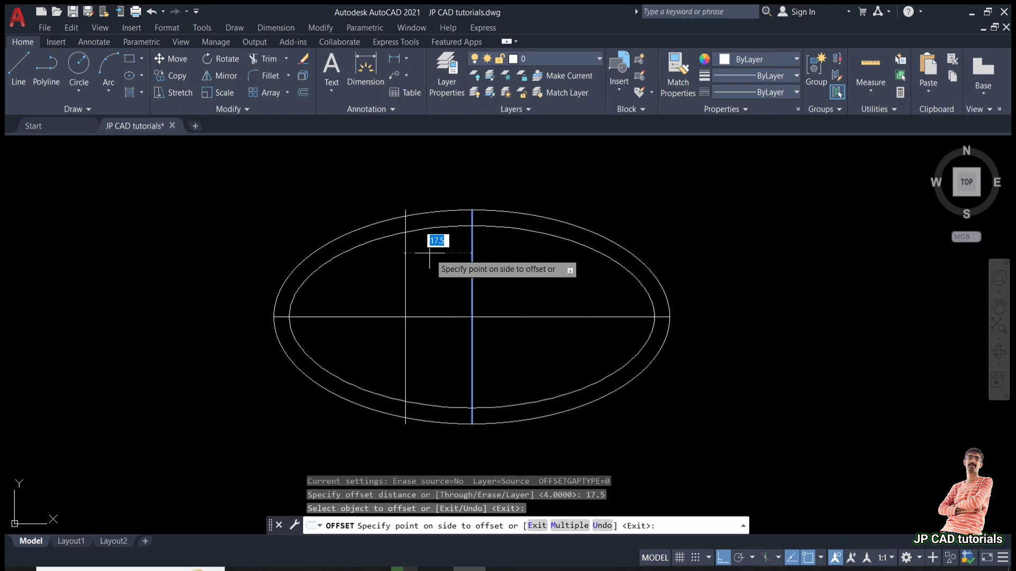
pyautogui.click(429, 252)
pyautogui.press('Escape')
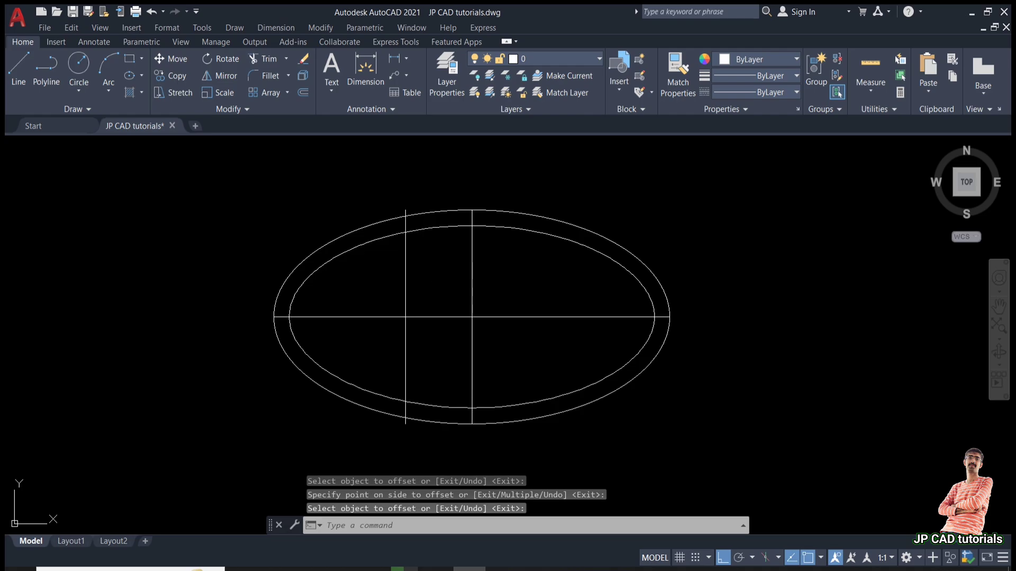
# Offset the vertical centre line 37 toward the left end of the ellipse.
pyautogui.press('Return')
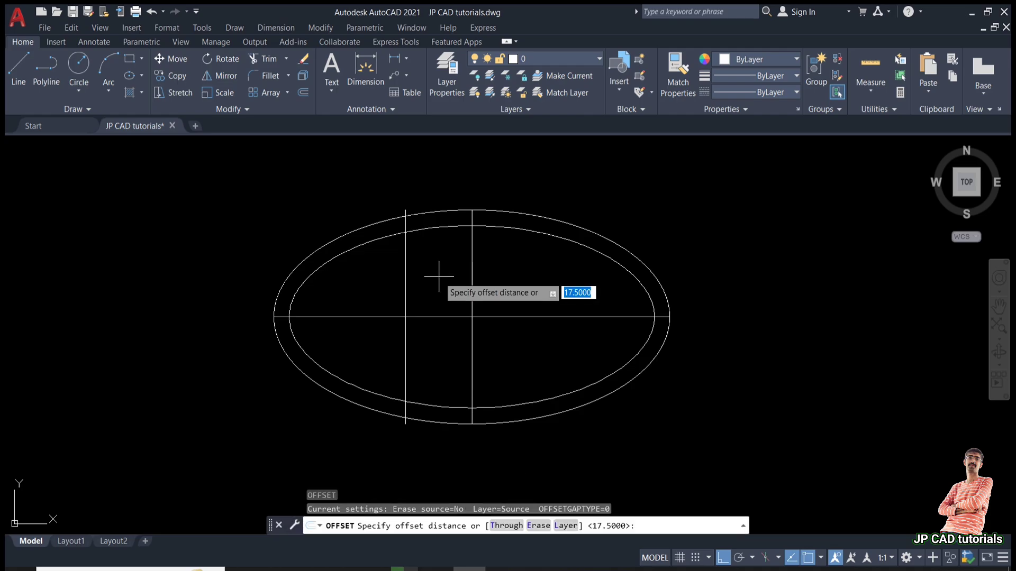
pyautogui.write('37')
pyautogui.press('Return')
pyautogui.click(472, 265)
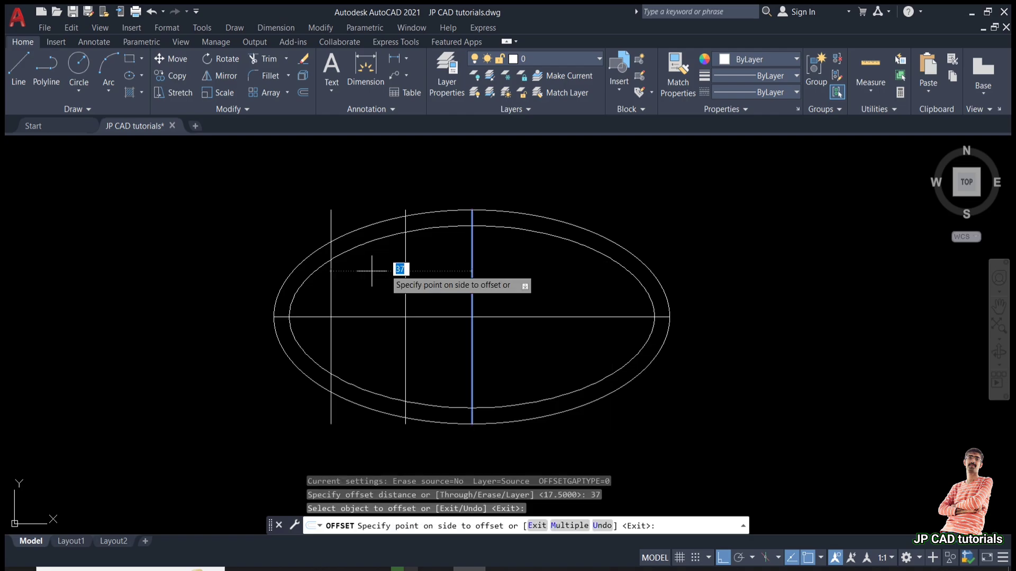
pyautogui.click(365, 271)
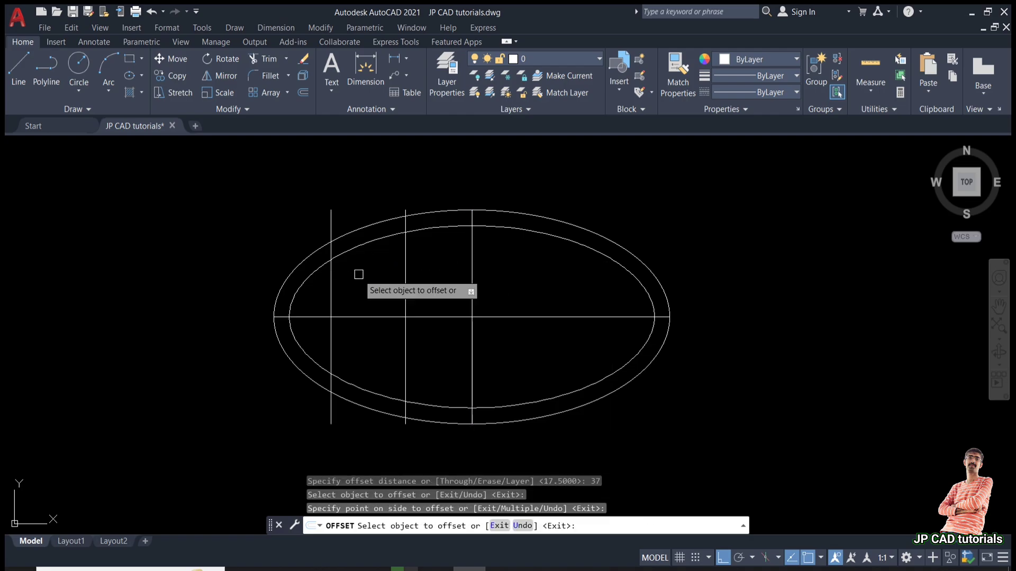
pyautogui.scroll(5, 419, 222)
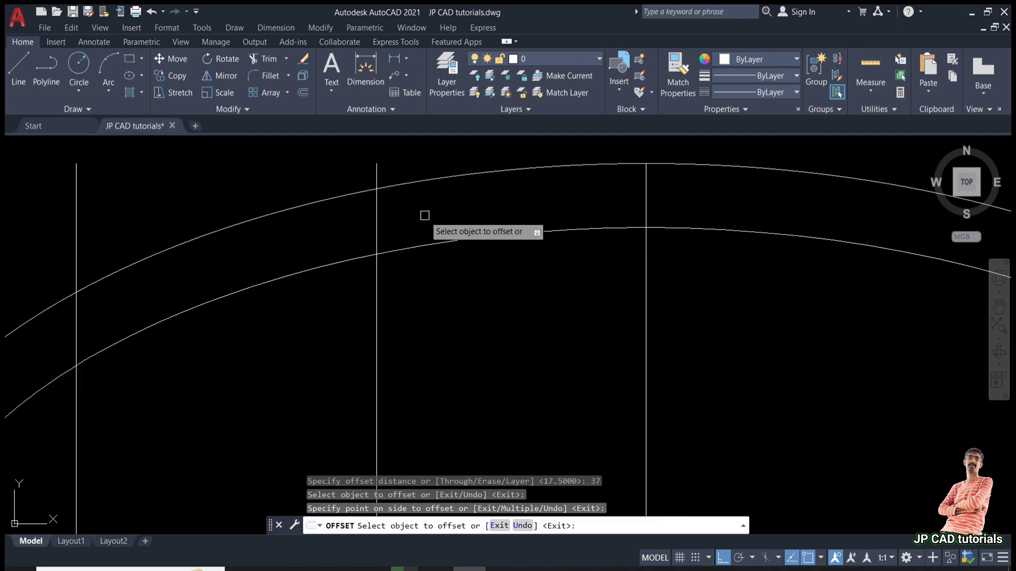
pyautogui.press('Escape')
# Offset the vertical line nearest the centre line 1 to its left, and the inner ellipse 1 inward.
pyautogui.press('Return')
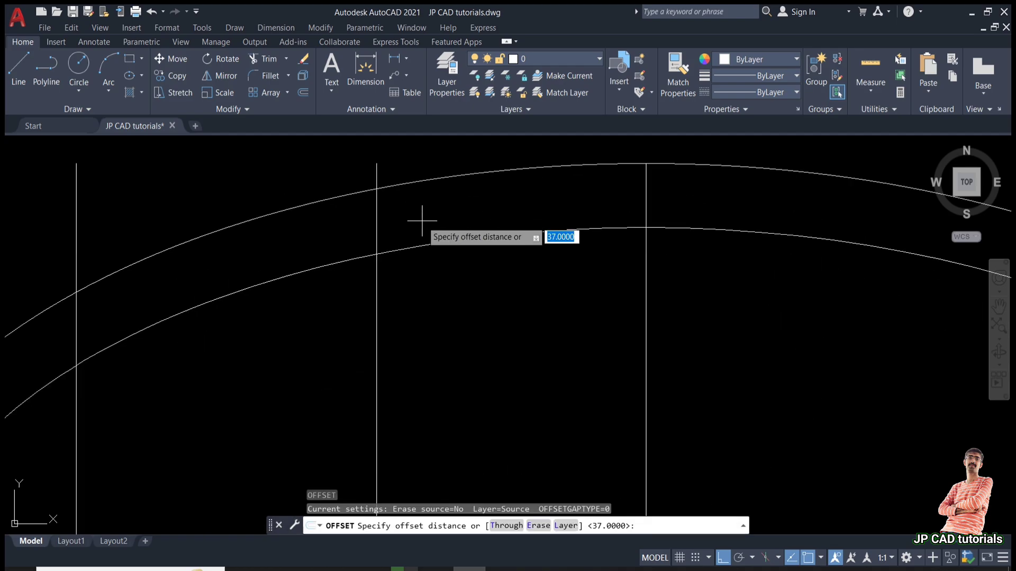
pyautogui.write('1')
pyautogui.press('Return')
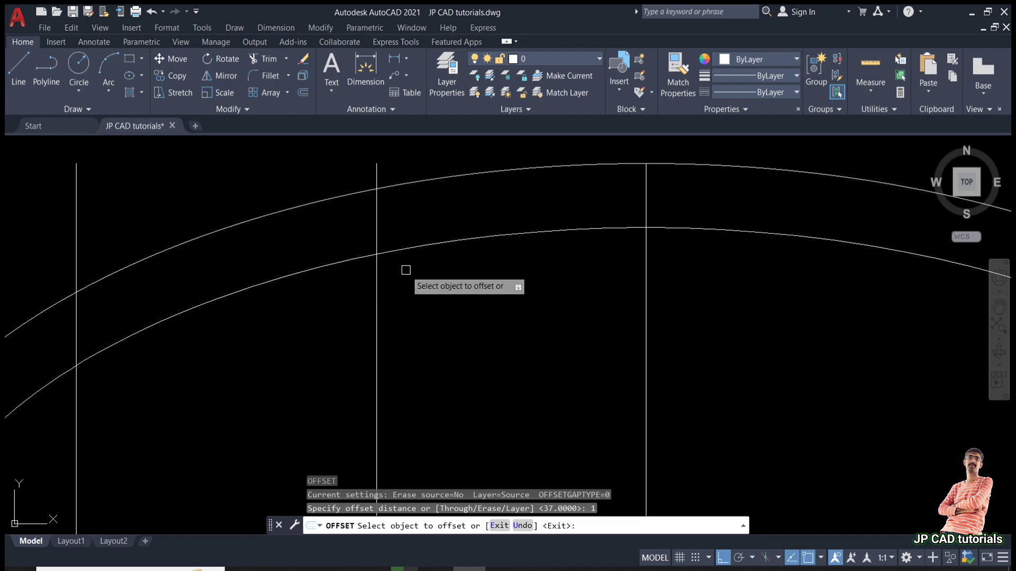
pyautogui.click(376, 269)
pyautogui.click(325, 277)
pyautogui.click(323, 271)
pyautogui.click(326, 296)
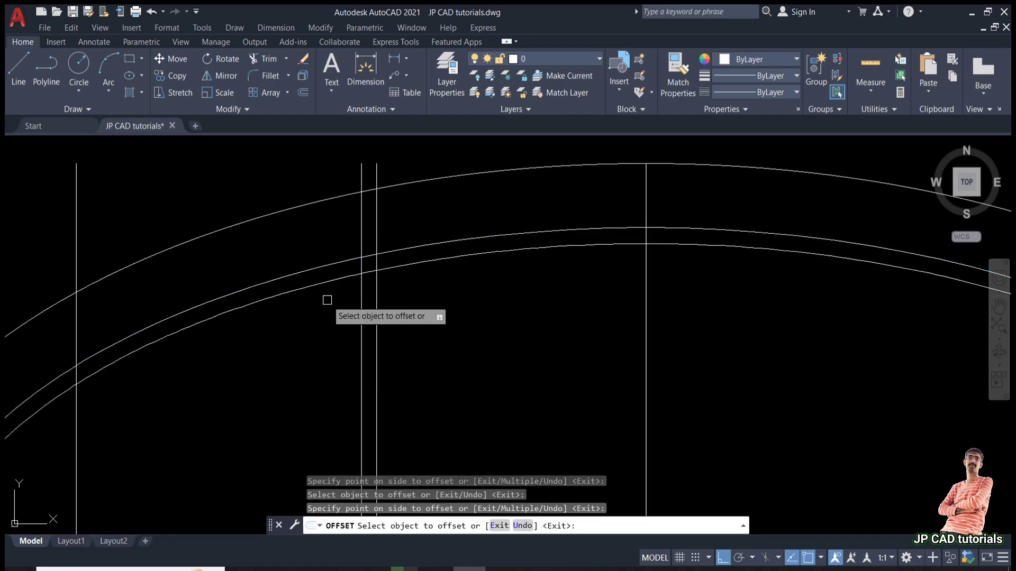
pyautogui.press('Escape')
# Draw a circle of radius 1 centred on the upper intersection of the two newest offset curves.
pyautogui.write('c')
pyautogui.press('Return')
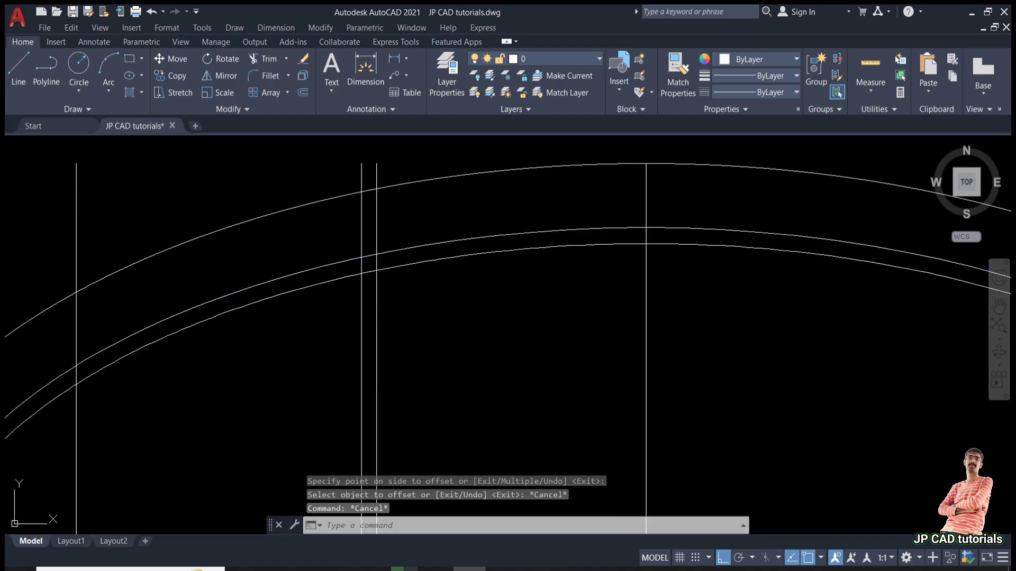
pyautogui.click(361, 273)
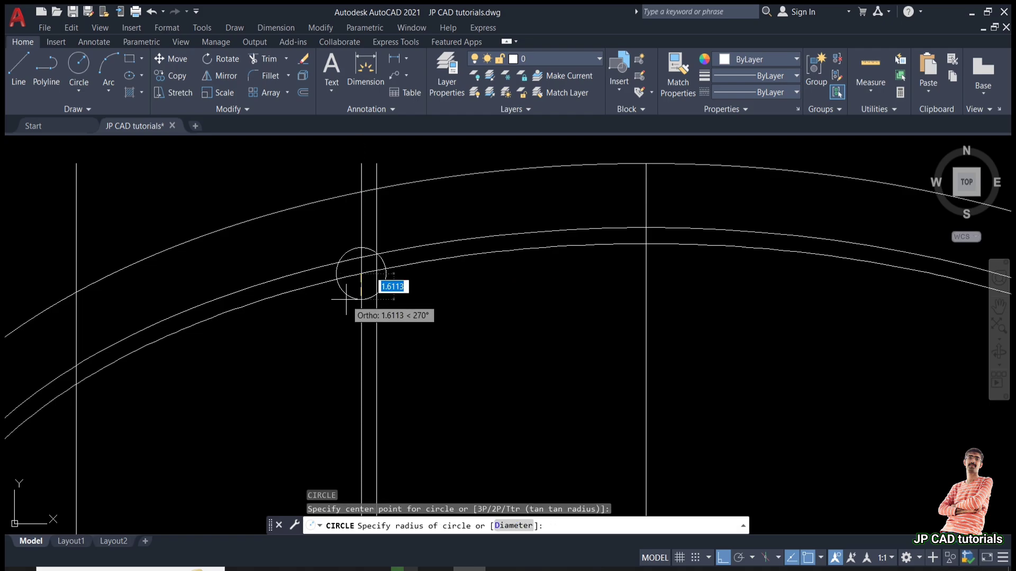
pyautogui.write('1')
pyautogui.press('Return')
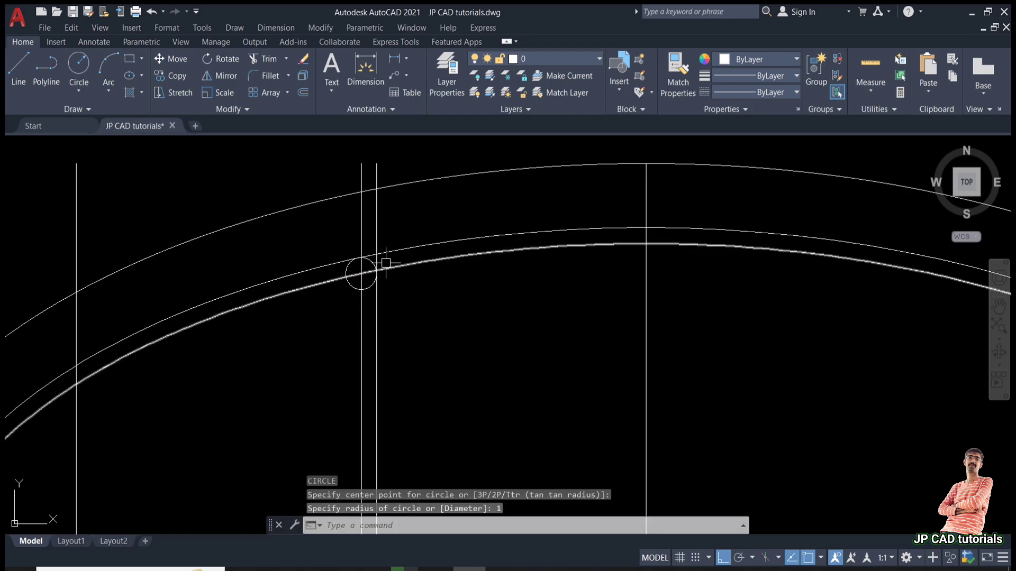
# Offset the leftmost vertical guide line 1.25 toward the left end of the ellipse.
pyautogui.scroll(-5, 384, 270)
pyautogui.scroll(2, 304, 305)
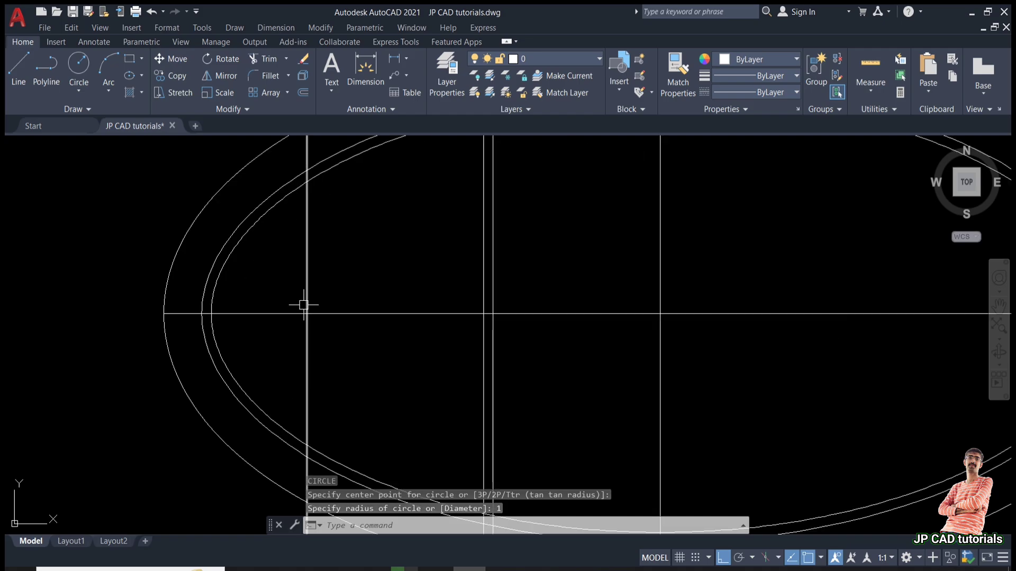
pyautogui.press('Escape')
pyautogui.press('Escape')
pyautogui.write('o')
pyautogui.press('Return')
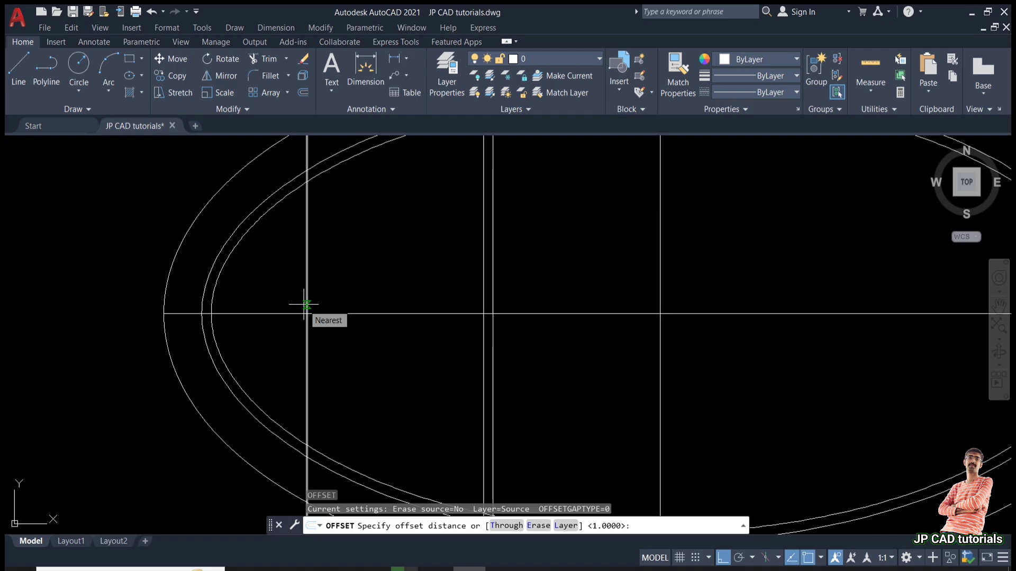
pyautogui.write('1.')
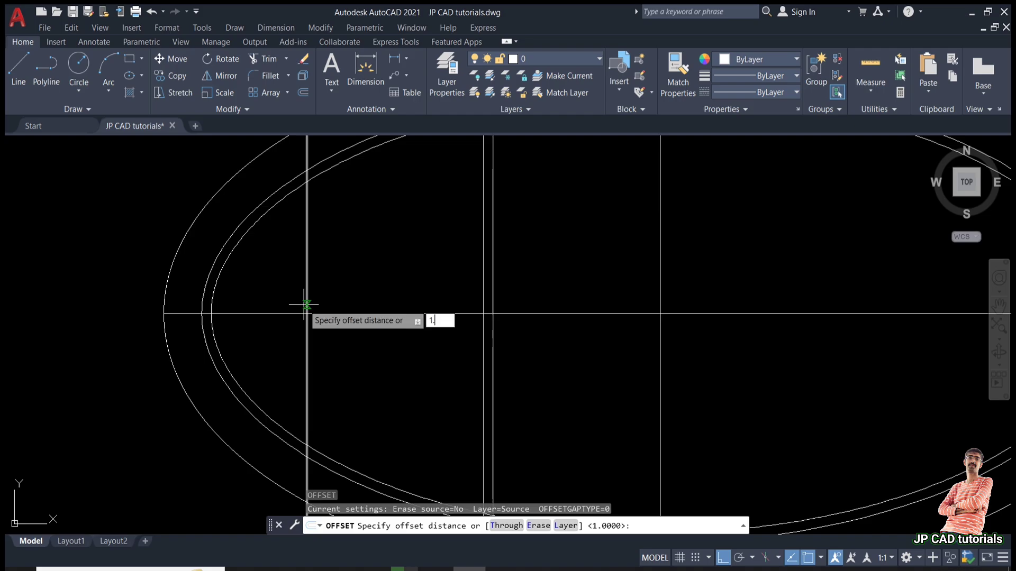
pyautogui.write('25')
pyautogui.press('Return')
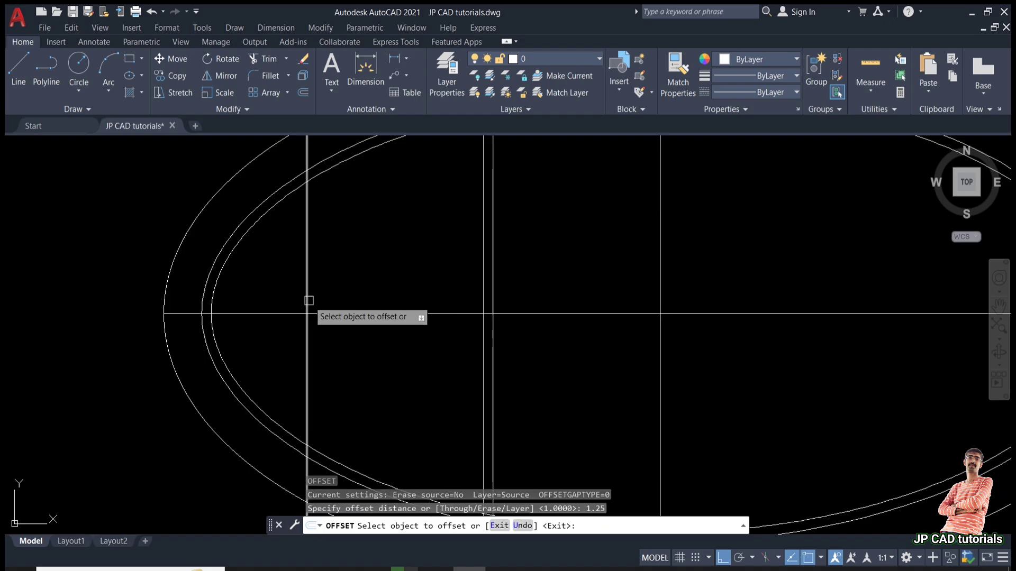
pyautogui.moveTo(325, 322); pyautogui.dragTo(333, 245, button='middle')
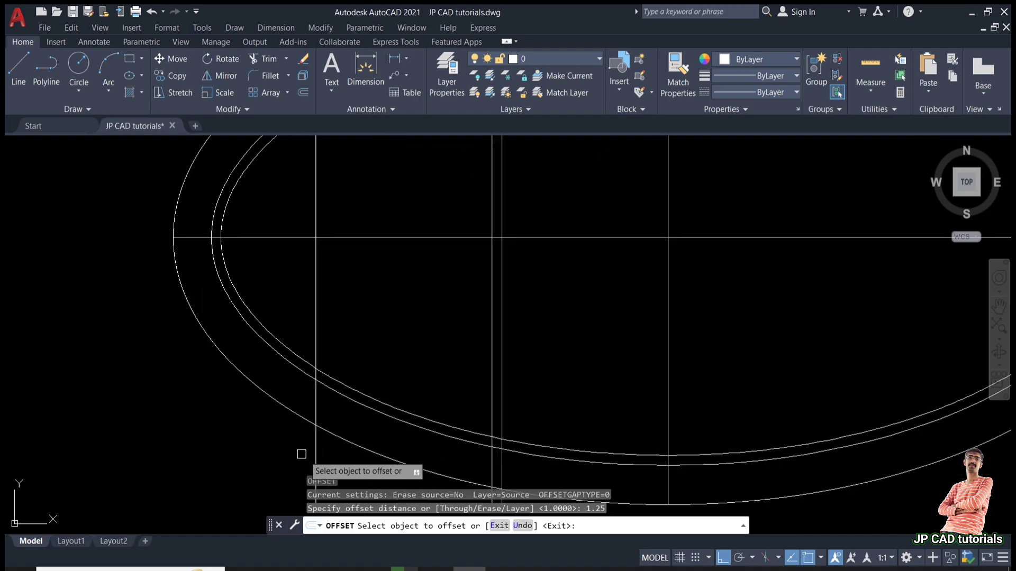
pyautogui.click(315, 349)
pyautogui.click(288, 312)
pyautogui.press('Escape')
pyautogui.press('Escape')
# Erase the innermost ellipse, the one offset 1 inward.
pyautogui.scroll(3, 292, 358)
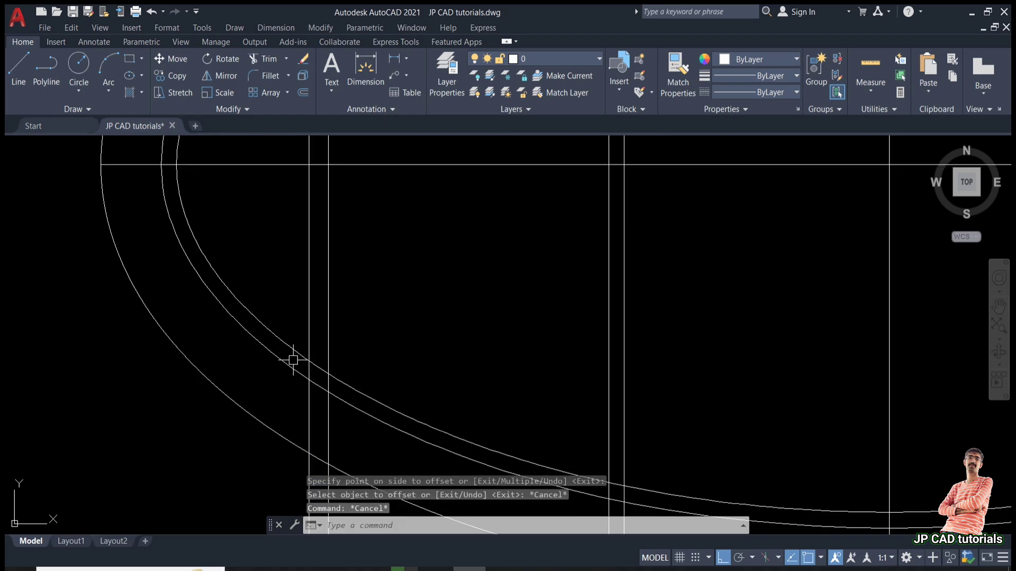
pyautogui.write('e')
pyautogui.press('Return')
pyautogui.click(294, 355)
pyautogui.press('Return')
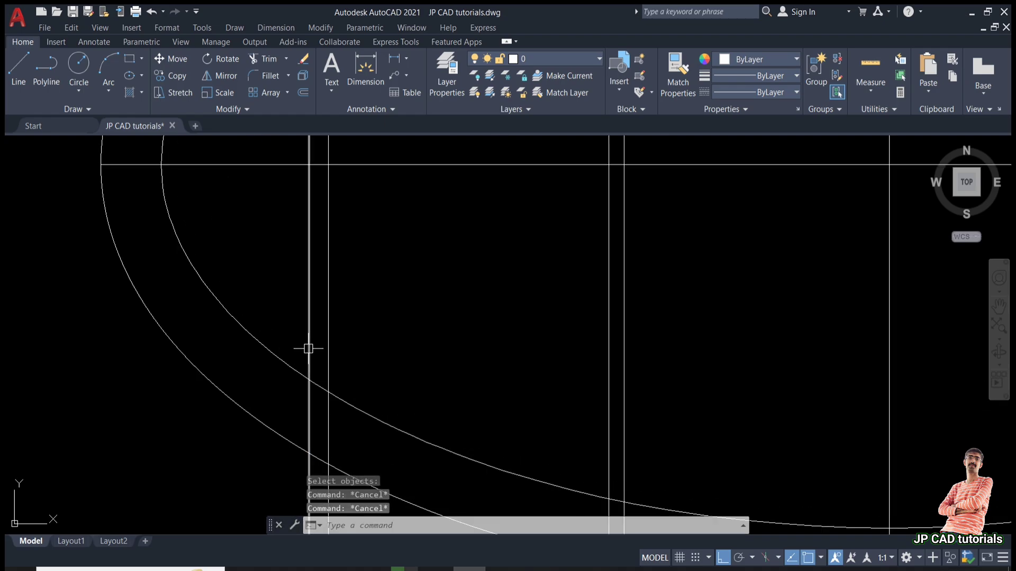
# Offset the remaining inner ellipse 1.25 inward.
pyautogui.write('o')
pyautogui.press('Return')
pyautogui.press('Return')
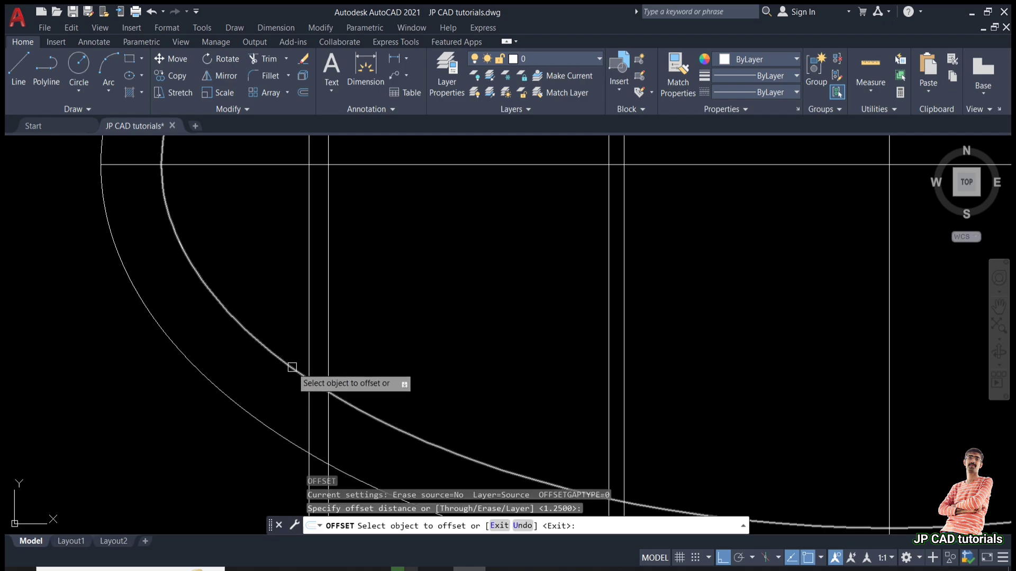
pyautogui.click(293, 362)
pyautogui.click(295, 333)
pyautogui.press('Escape')
pyautogui.press('Escape')
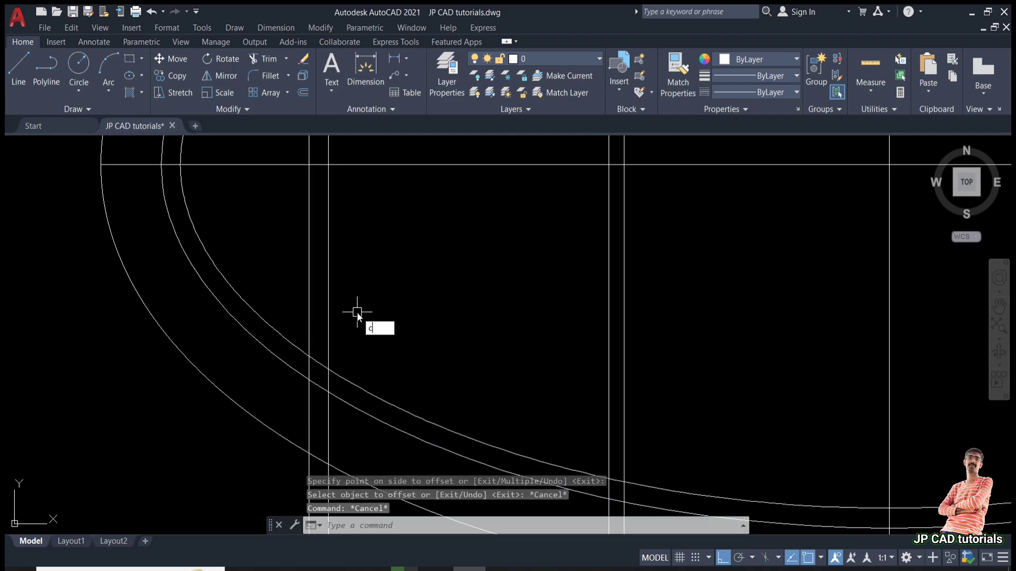
# Draw a circle of radius 1.25 centred where the leftmost vertical line crosses the innermost ellipse in the lower half.
pyautogui.write('c')
pyautogui.press('Return')
pyautogui.click(309, 357)
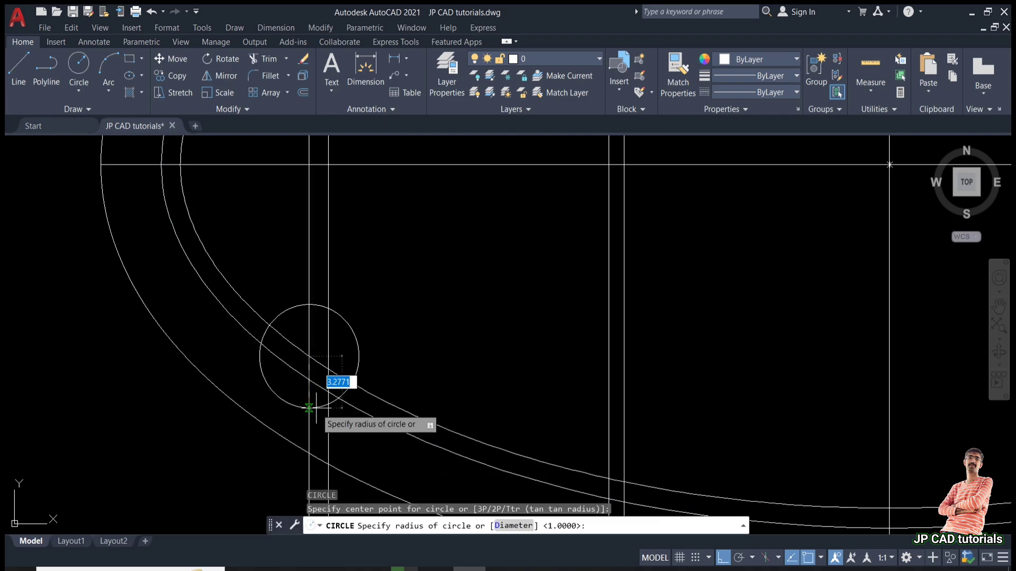
pyautogui.write('1.25')
pyautogui.press('Return')
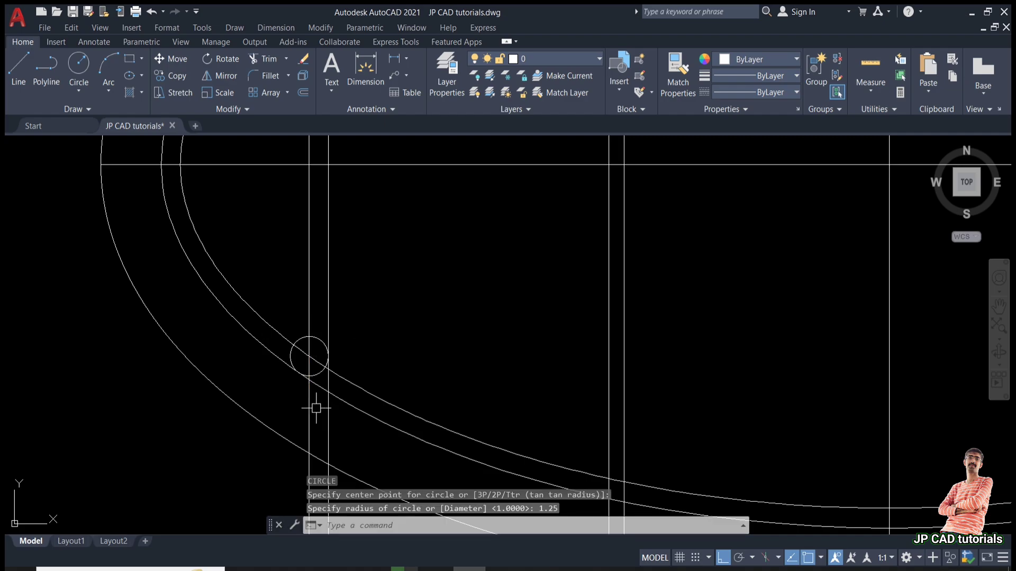
pyautogui.press('Escape')
pyautogui.press('Escape')
pyautogui.press('Escape')
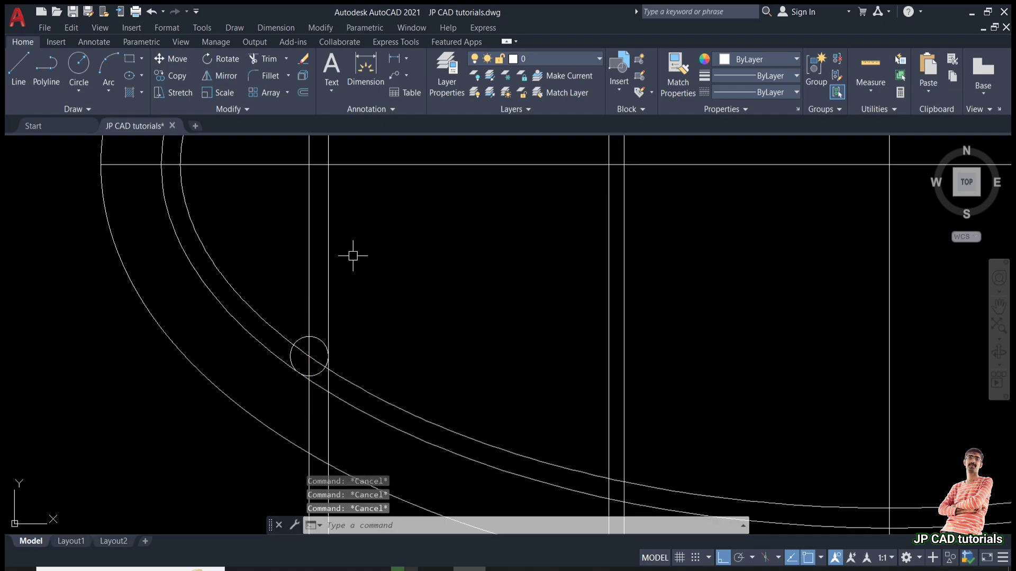
# Erase the four offset vertical guide lines and the innermost ellipse, keeping both small circles and the centre lines.
pyautogui.click(349, 233)
pyautogui.click(294, 222)
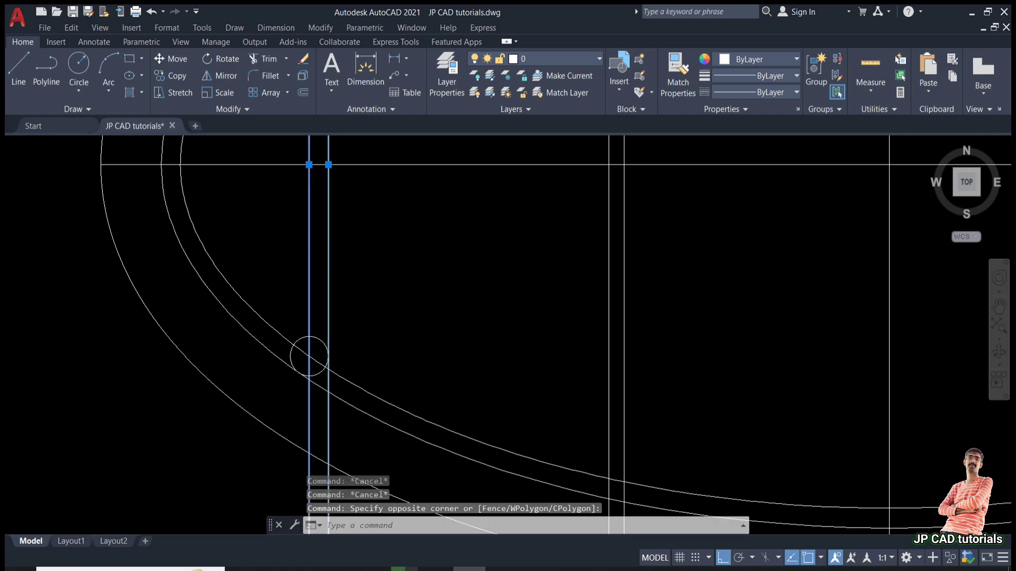
pyautogui.scroll(-2, 315, 239)
pyautogui.click(248, 250)
pyautogui.scroll(-3, 477, 280)
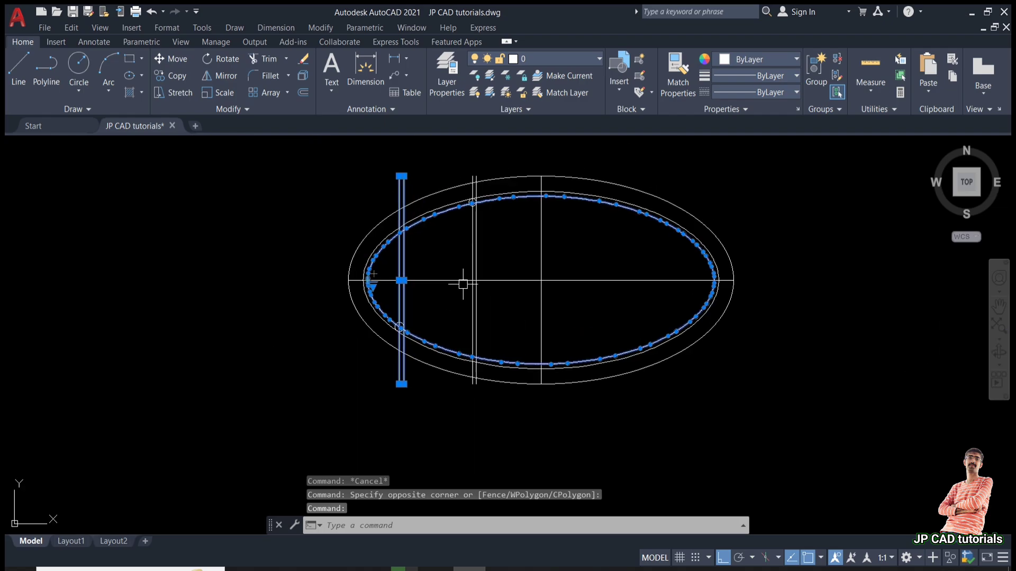
pyautogui.scroll(2, 494, 234)
pyautogui.write('e')
pyautogui.press('Return')
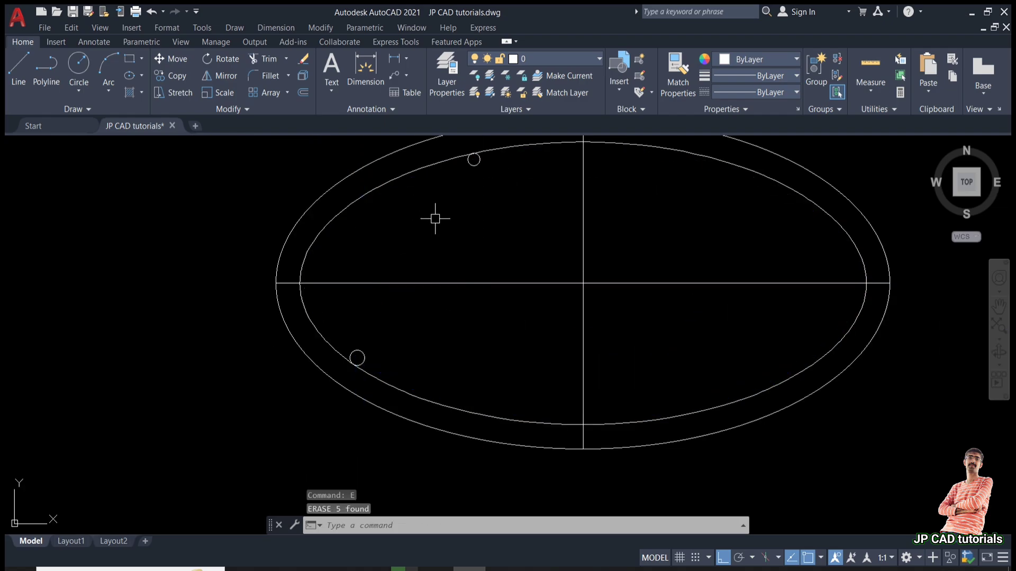
# Draw a tan-tan-radius circle of radius 118 tangent to the upper and lower small circles.
pyautogui.moveTo(456, 191); pyautogui.dragTo(437, 230, button='middle')
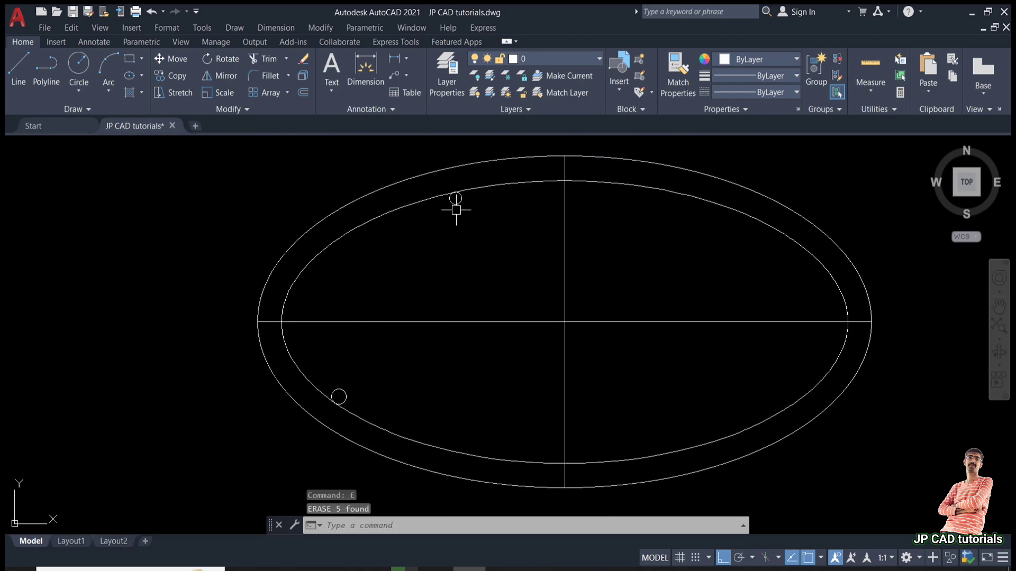
pyautogui.write('c')
pyautogui.press('Return')
pyautogui.write('ttr')
pyautogui.press('Return')
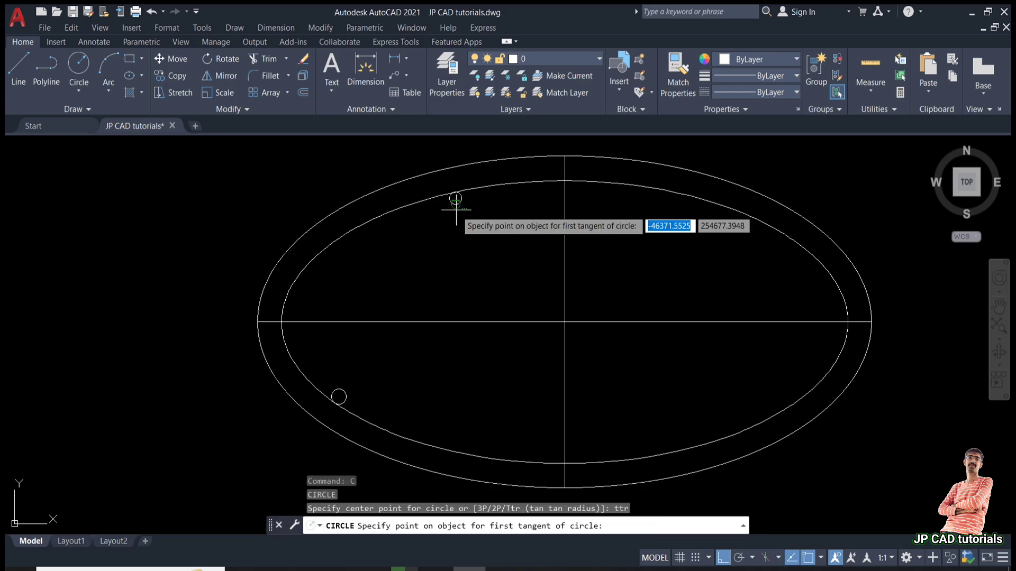
pyautogui.scroll(6, 450, 199)
pyautogui.click(429, 192)
pyautogui.scroll(-5, 418, 222)
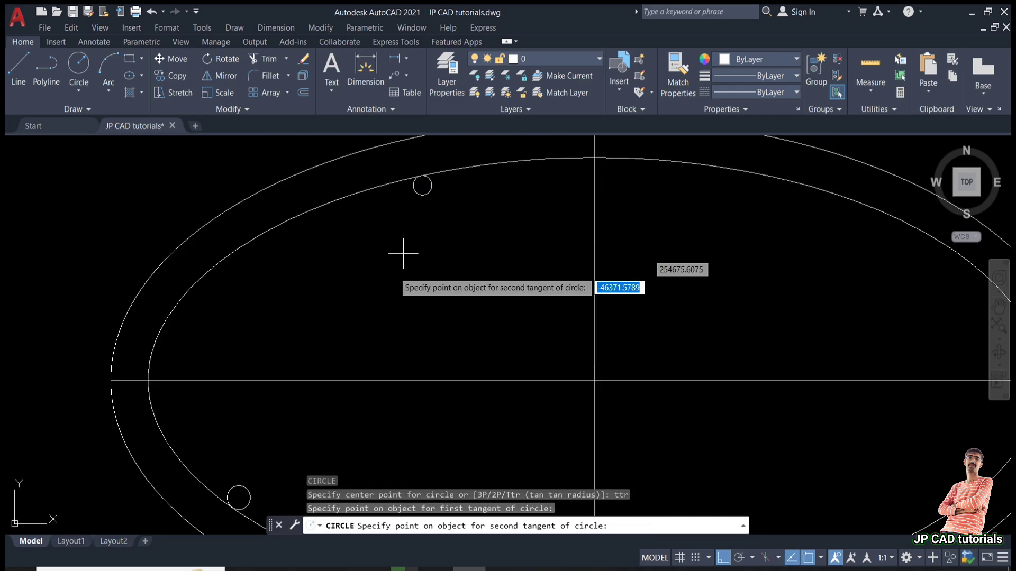
pyautogui.scroll(5, 235, 495)
pyautogui.click(236, 489)
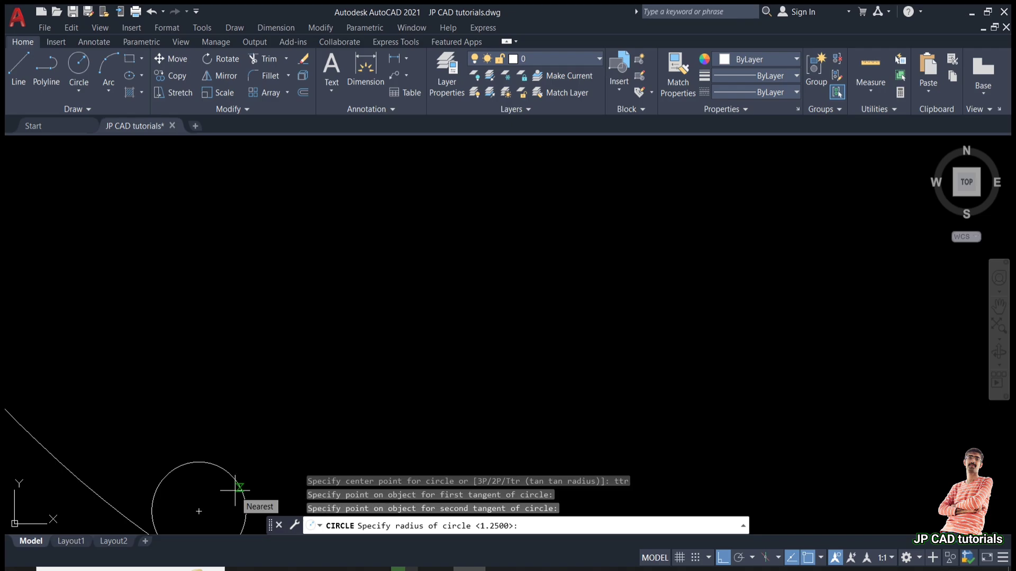
pyautogui.write('11')
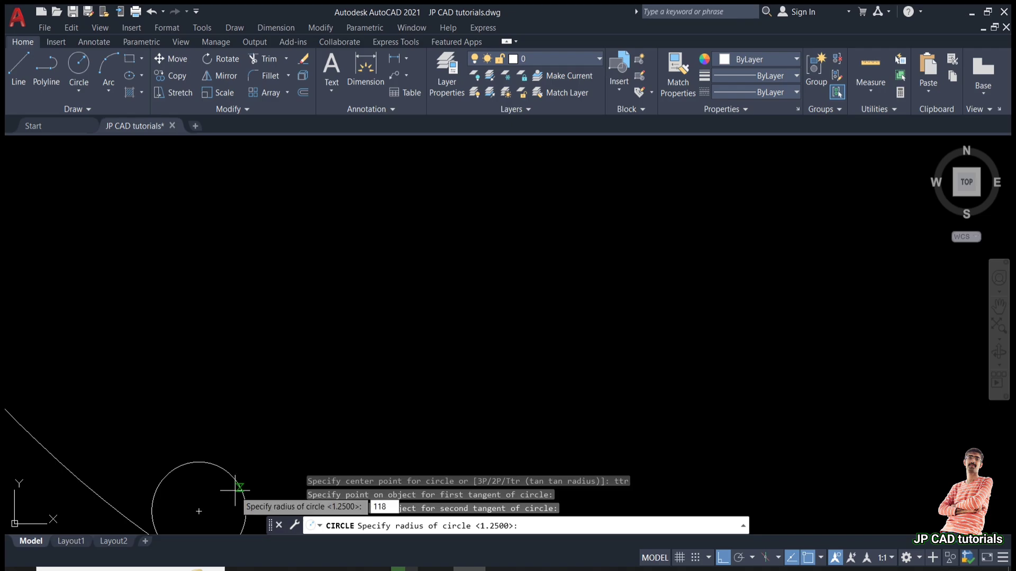
pyautogui.write('8')
pyautogui.press('Return')
pyautogui.scroll(-5, 239, 487)
pyautogui.moveTo(491, 331)
pyautogui.mouseDown(button='middle')
pyautogui.moveTo(415, 273)
pyautogui.moveTo(458, 321)
pyautogui.mouseUp(button='middle')
pyautogui.scroll(4, 467, 257)
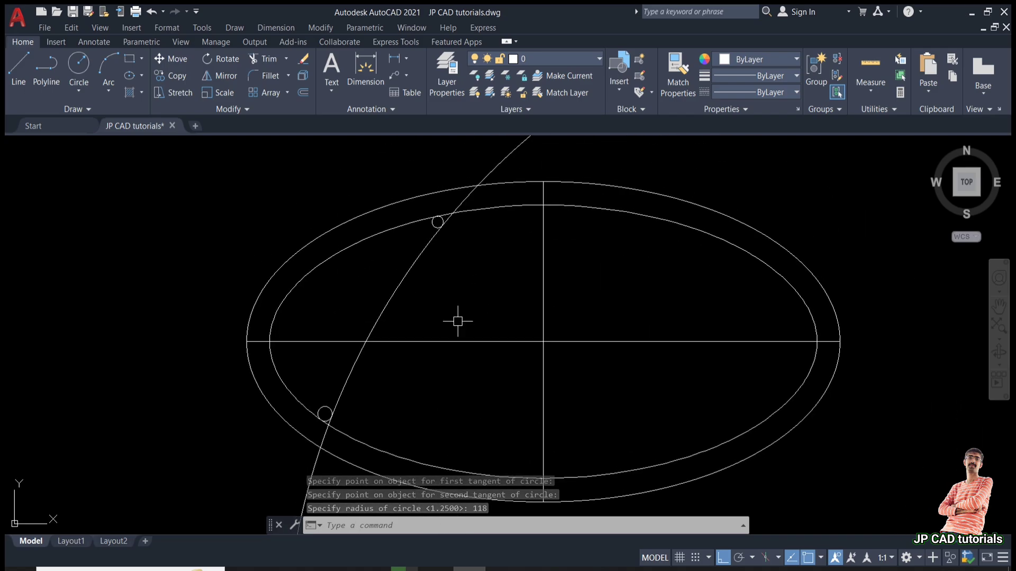
pyautogui.press('Escape')
pyautogui.press('Escape')
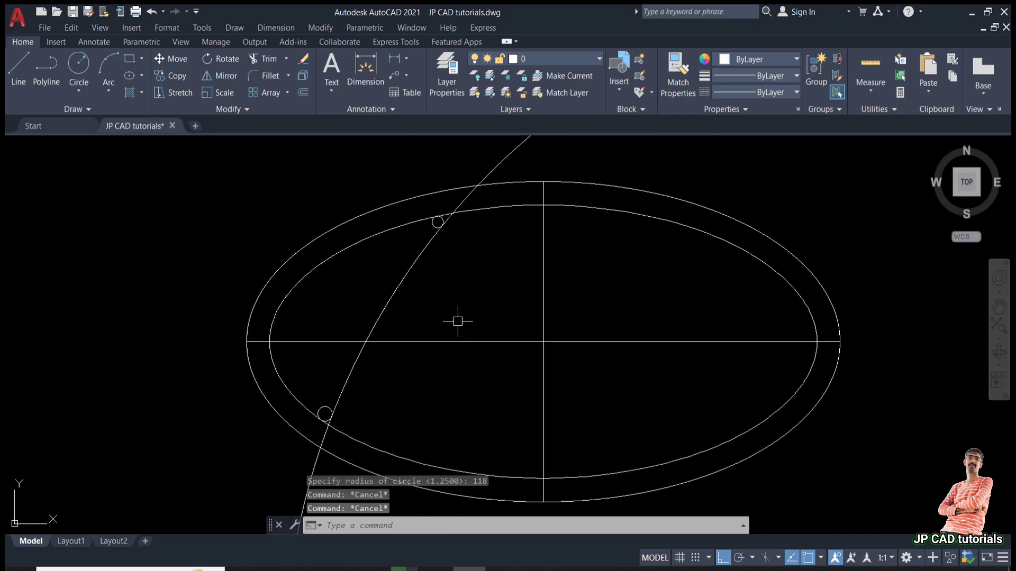
# Draw two lines from the upper small circle's centre to its contact points with the large circle and the inner ellipse.
pyautogui.write('l')
pyautogui.press('Return')
pyautogui.scroll(6, 428, 196)
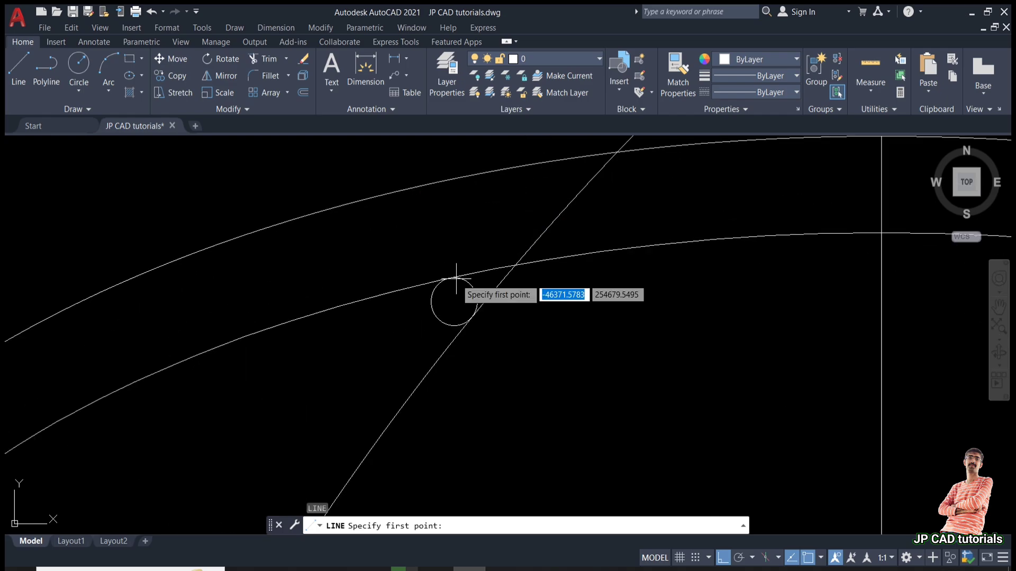
pyautogui.click(456, 301)
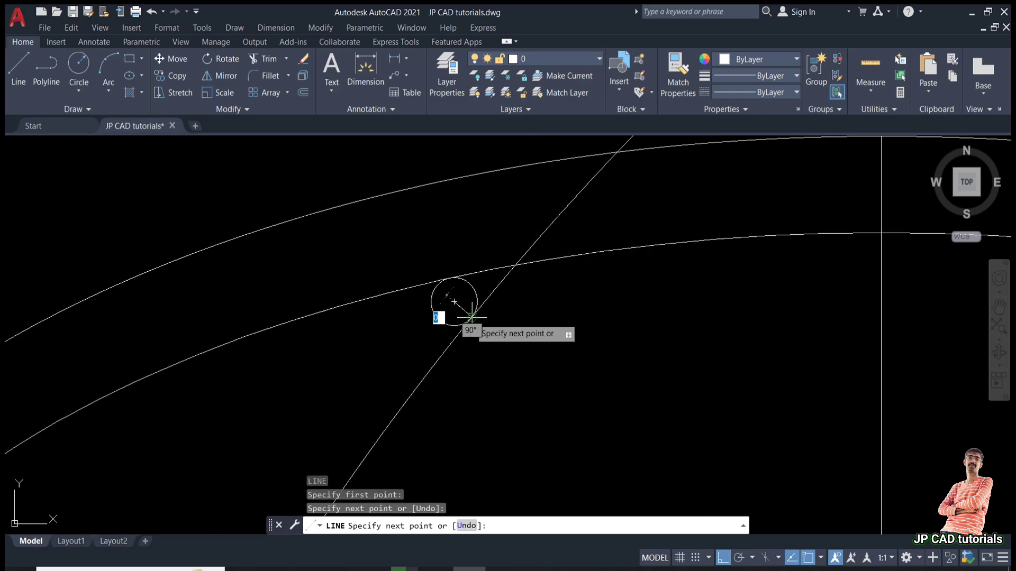
pyautogui.press('Escape')
pyautogui.press('Return')
pyautogui.click(454, 301)
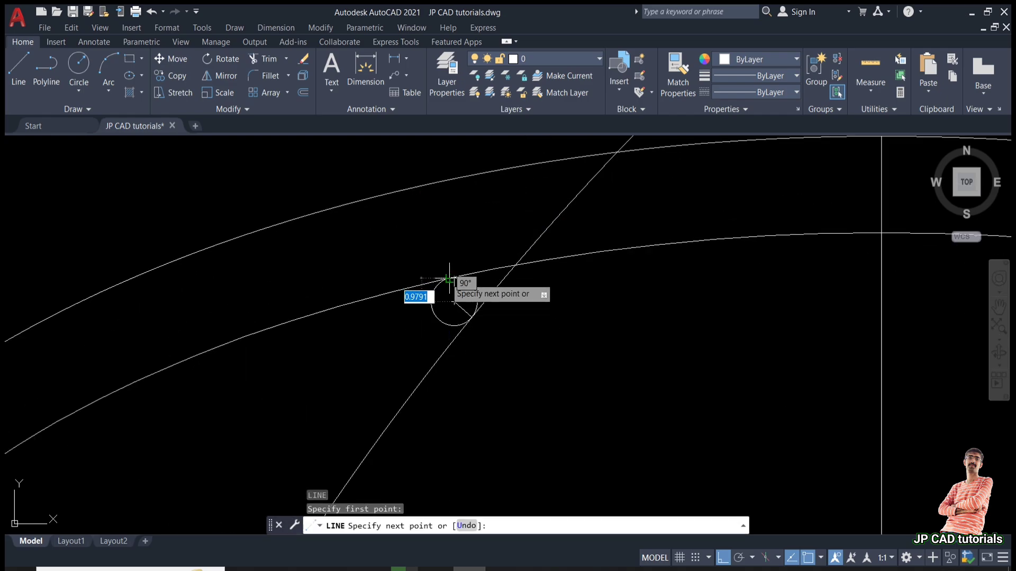
pyautogui.click(454, 290)
pyautogui.press('Return')
# Draw two lines from the lower small circle's centre to its contact points with the inner ellipse and the large circle.
pyautogui.scroll(-4, 471, 235)
pyautogui.scroll(-2, 468, 241)
pyautogui.scroll(6, 360, 440)
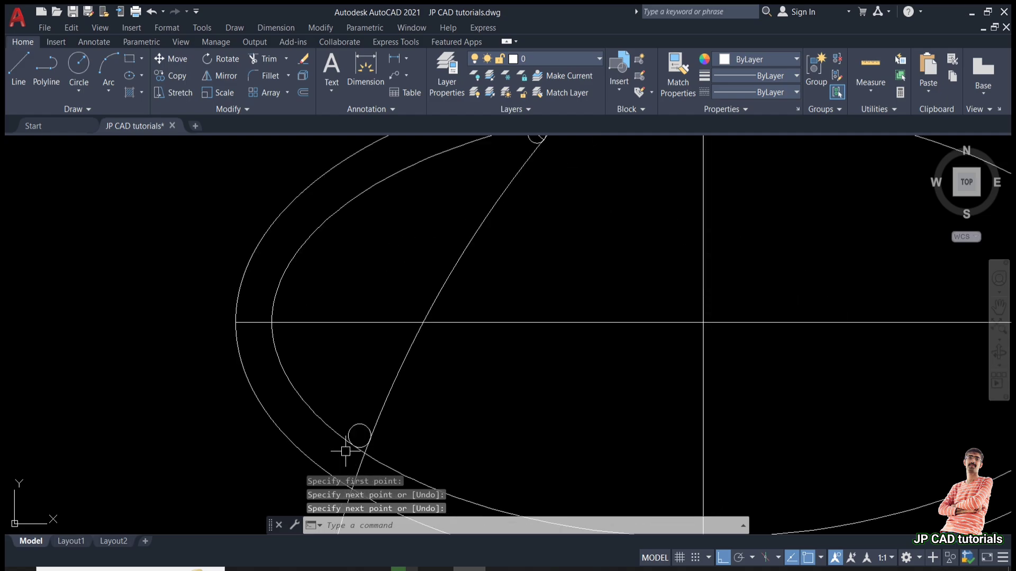
pyautogui.press('Return')
pyautogui.click(373, 405)
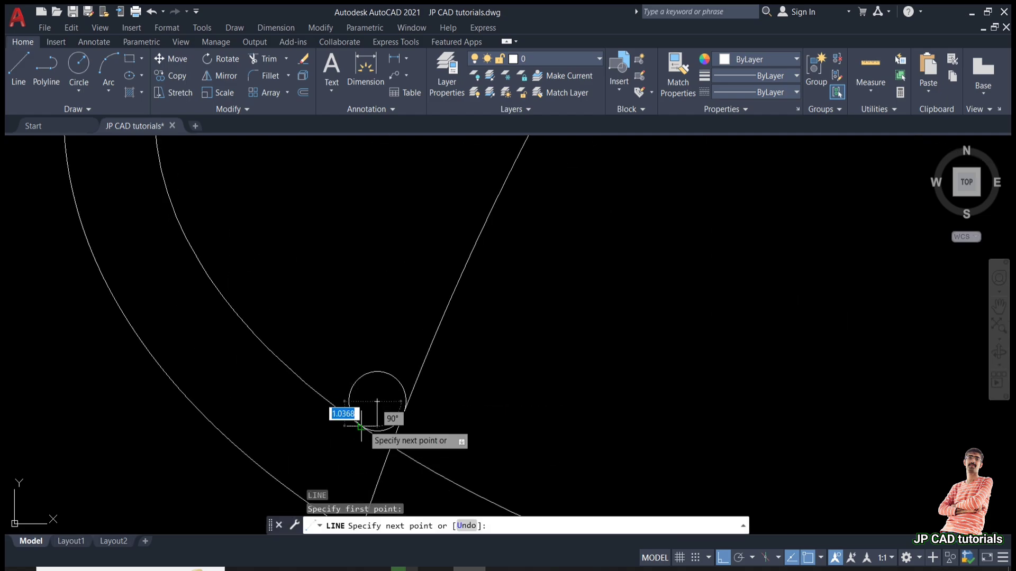
pyautogui.press('Escape')
pyautogui.press('Return')
pyautogui.click(377, 403)
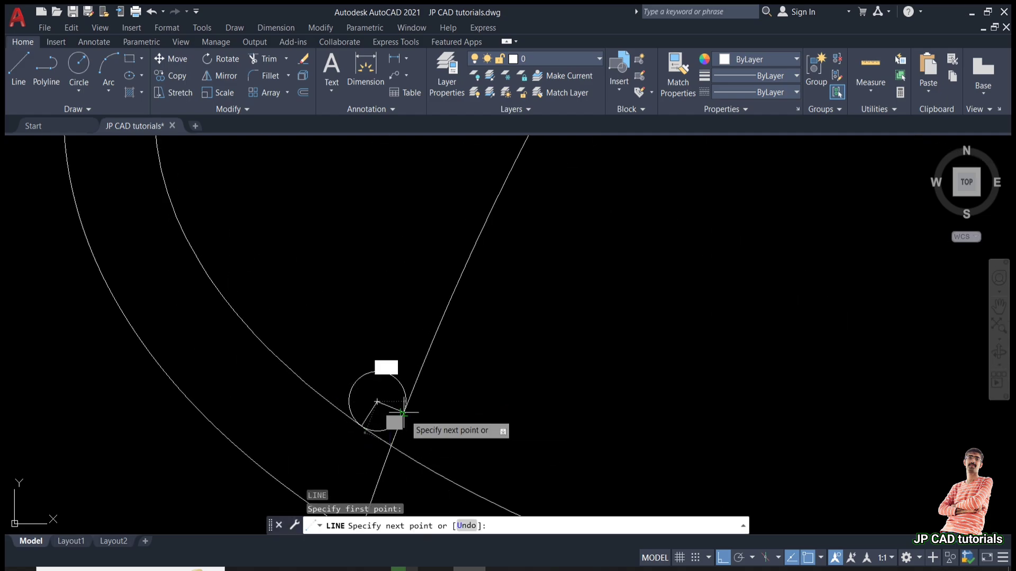
pyautogui.click(405, 410)
pyautogui.press('Escape')
pyautogui.press('Escape')
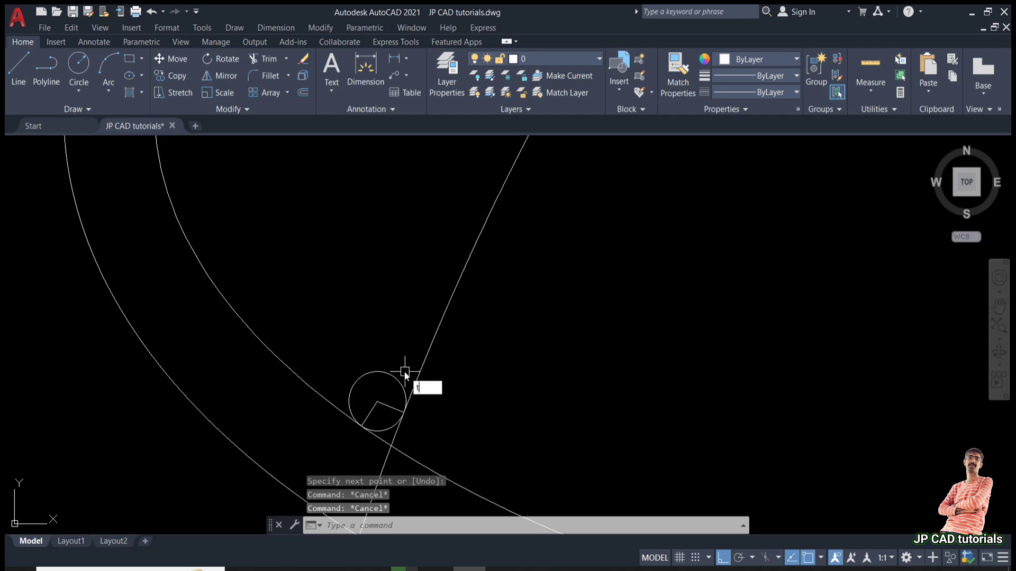
# Trim both small circles to the corner arcs between their radius lines, and cut away the large circle beyond its tangent points.
pyautogui.write('tr')
pyautogui.press('Return')
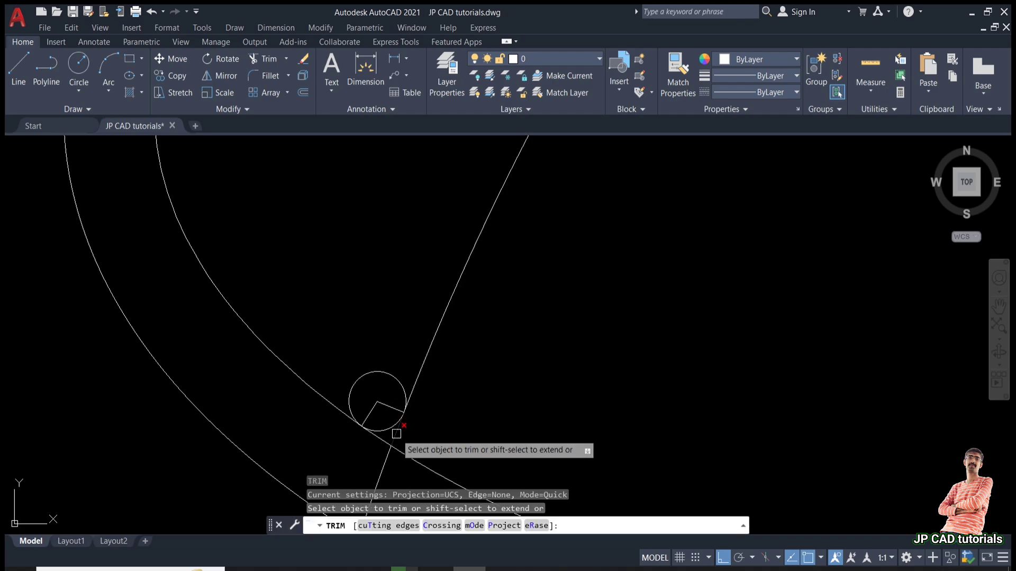
pyautogui.click(396, 434)
pyautogui.scroll(-6, 426, 323)
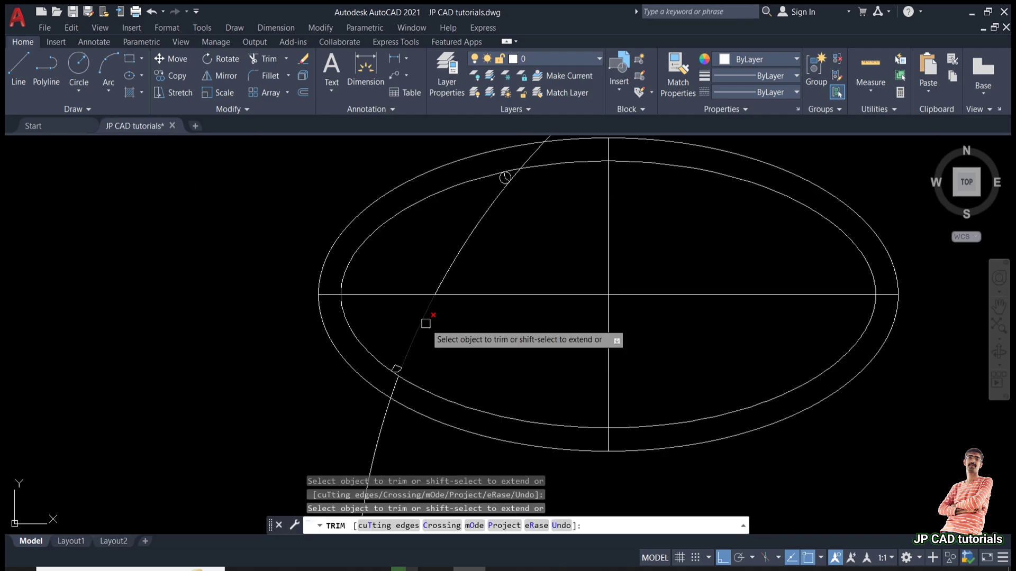
pyautogui.scroll(6, 479, 267)
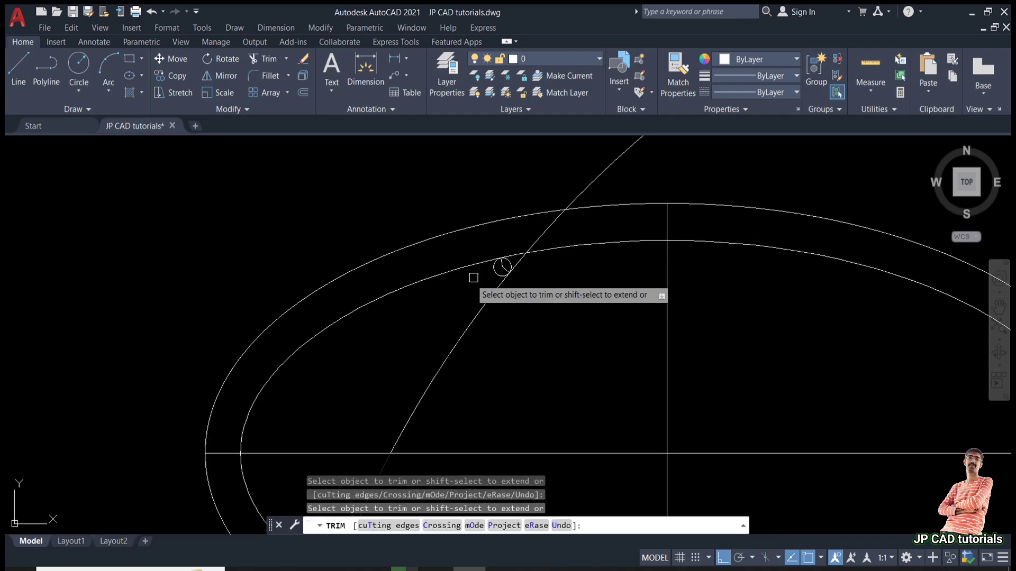
pyautogui.click(502, 271)
pyautogui.click(548, 245)
pyautogui.press('Return')
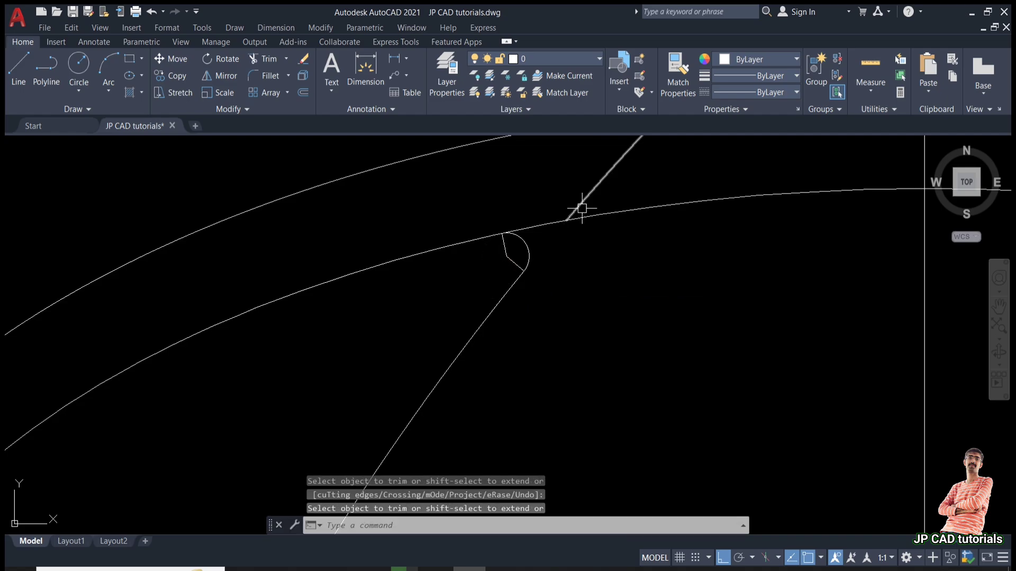
# Erase the leftover portion of the large circle outside the inner ellipse.
pyautogui.click(582, 209)
pyautogui.scroll(-2, 542, 229)
pyautogui.write('E')
pyautogui.press('Return')
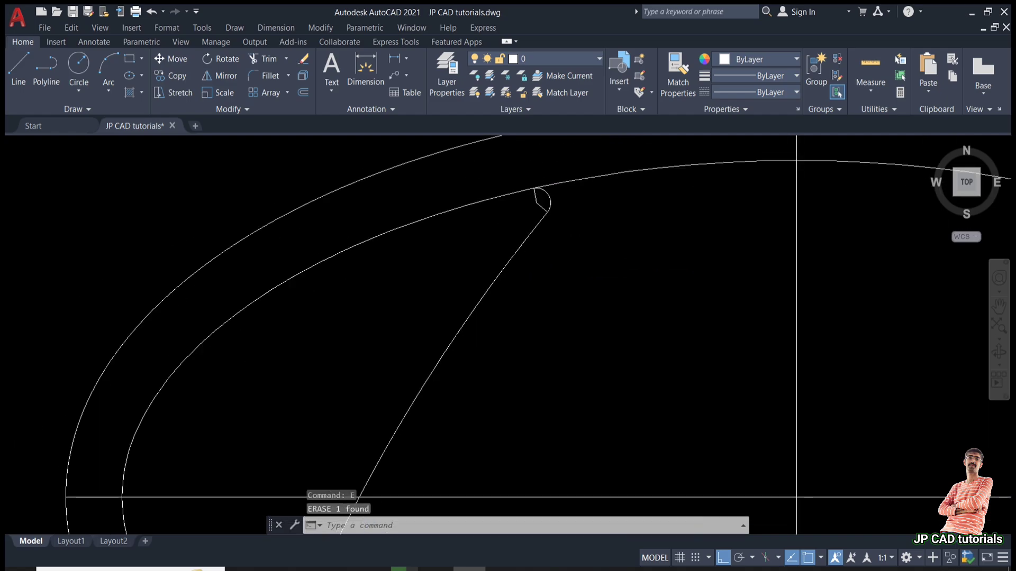
# Erase the two radius lines at the upper corner arc.
pyautogui.scroll(4, 542, 215)
pyautogui.click(539, 182)
pyautogui.click(512, 196)
pyautogui.press('Return')
pyautogui.scroll(-6, 512, 198)
pyautogui.moveTo(381, 447); pyautogui.dragTo(387, 340, button='middle')
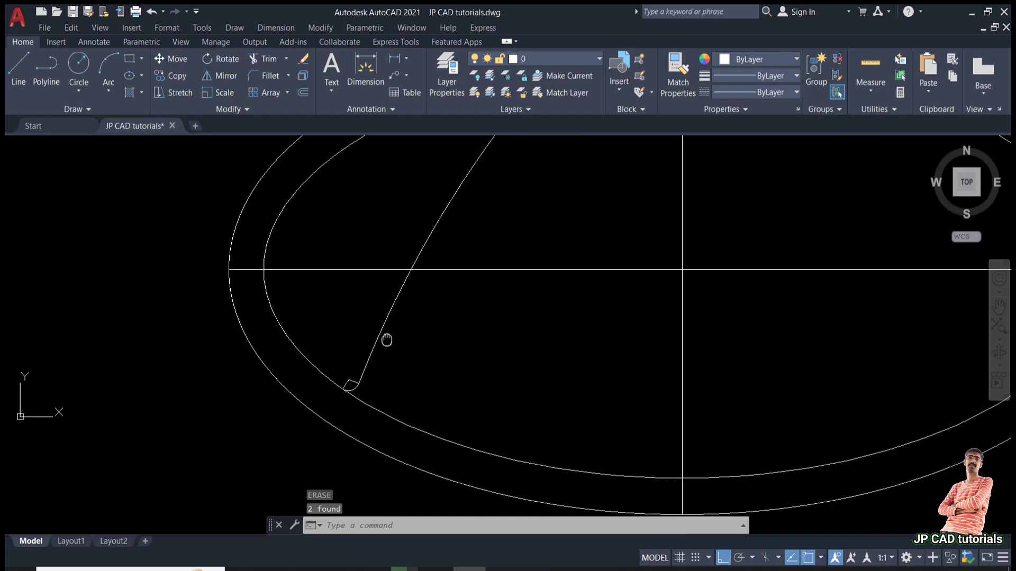
# Erase the two radius lines at the lower corner arc.
pyautogui.scroll(3, 317, 385)
pyautogui.click(249, 386)
pyautogui.click(181, 295)
pyautogui.scroll(-6, 446, 305)
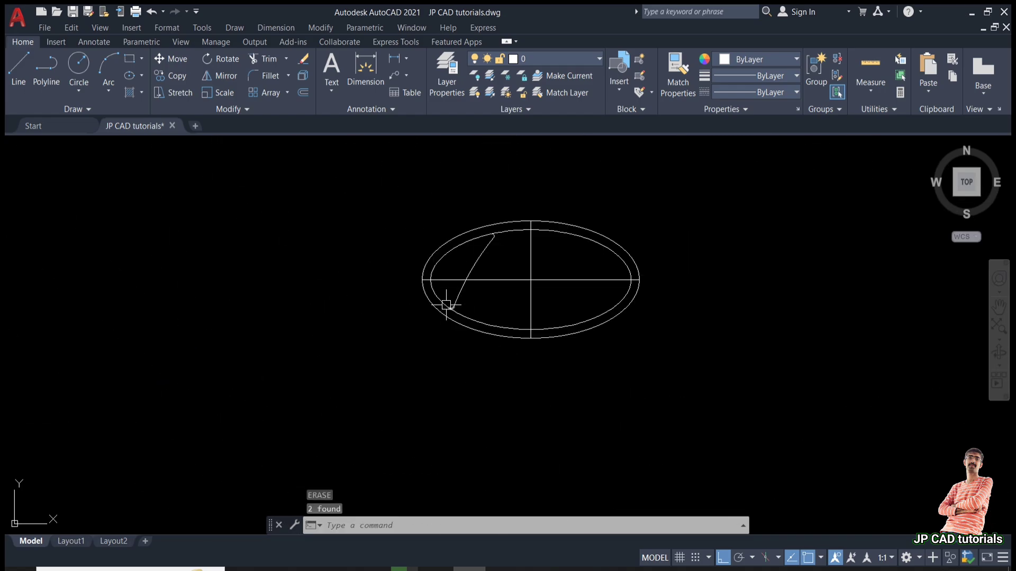
# Rotate a copy of the large tangent arc and its two corner arcs by 180 degrees about the ellipse centre.
pyautogui.scroll(4, 446, 305)
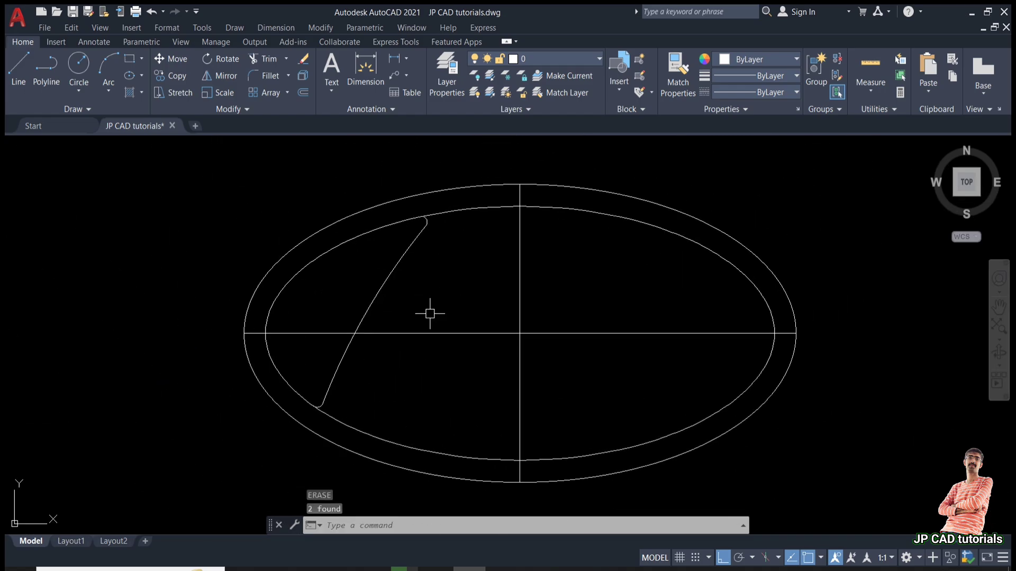
pyautogui.click(278, 175)
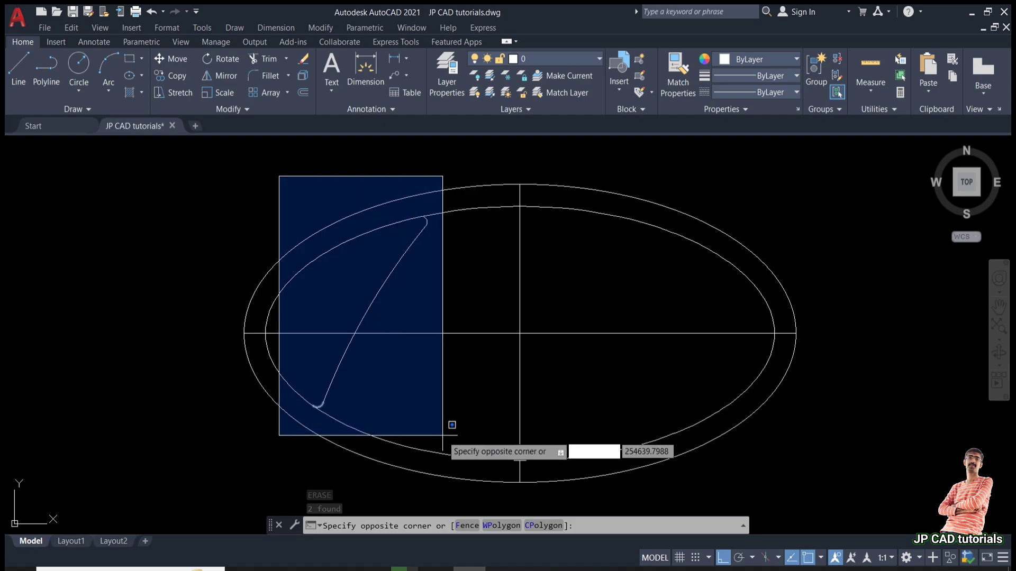
pyautogui.click(466, 438)
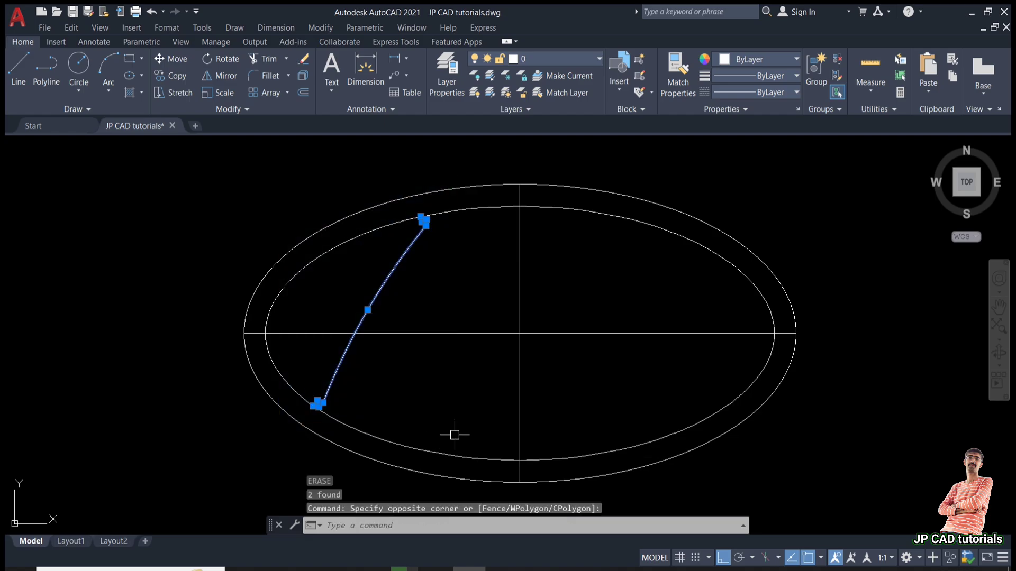
pyautogui.write('r')
pyautogui.press('Return')
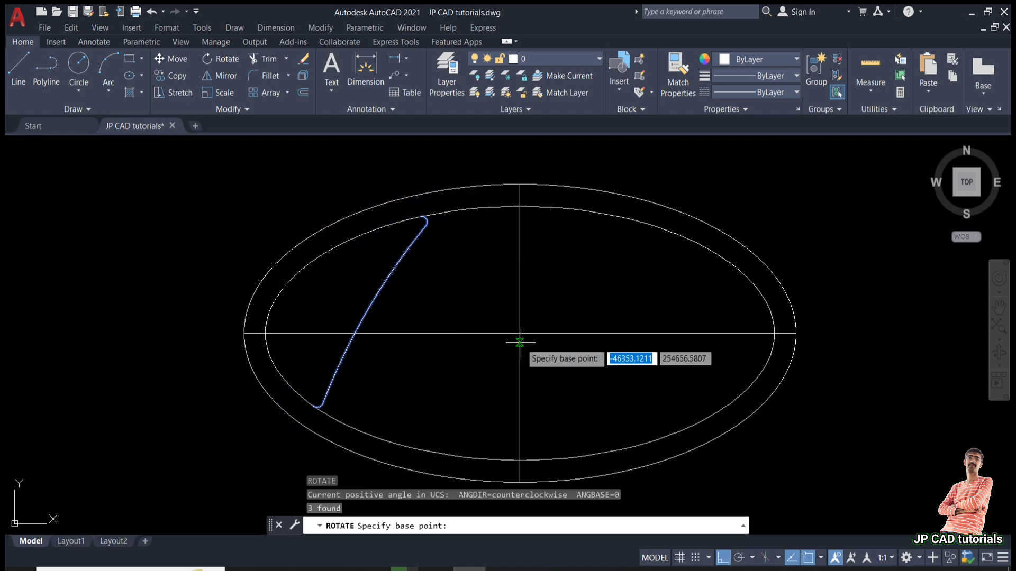
pyautogui.click(519, 333)
pyautogui.write('c')
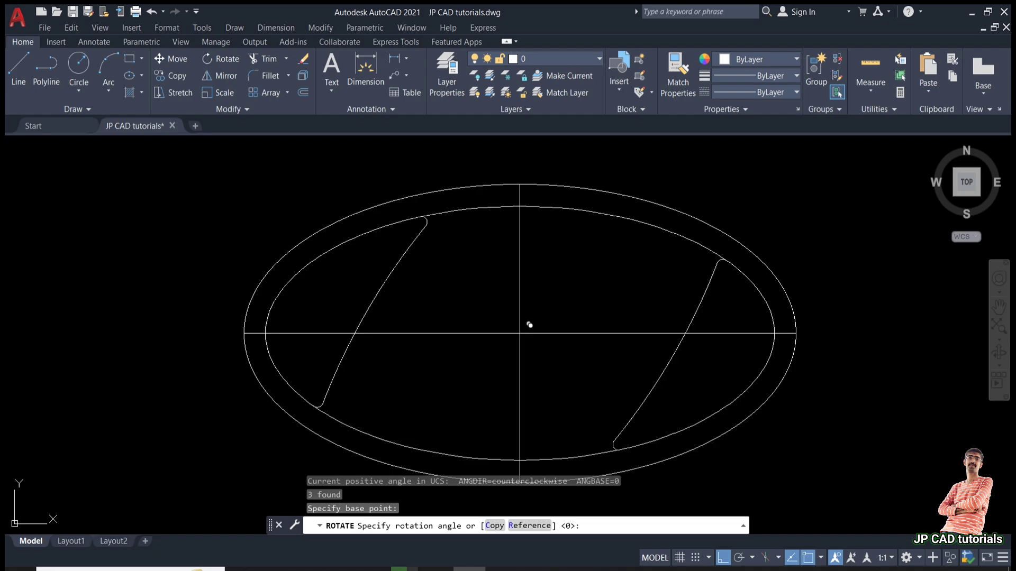
pyautogui.press('Return')
pyautogui.write('180')
pyautogui.press('Return')
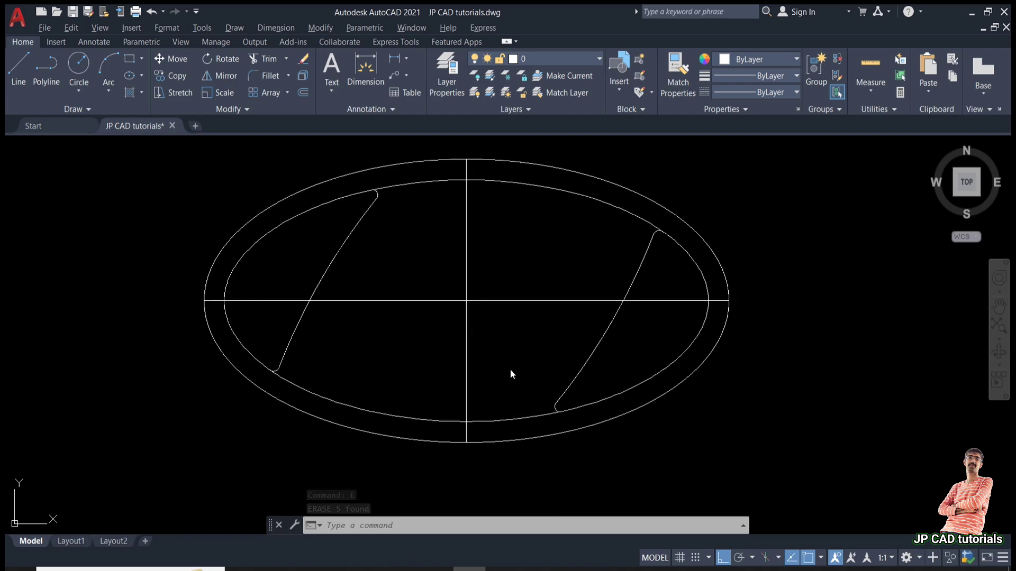
pyautogui.hotkey('alt', 'o')
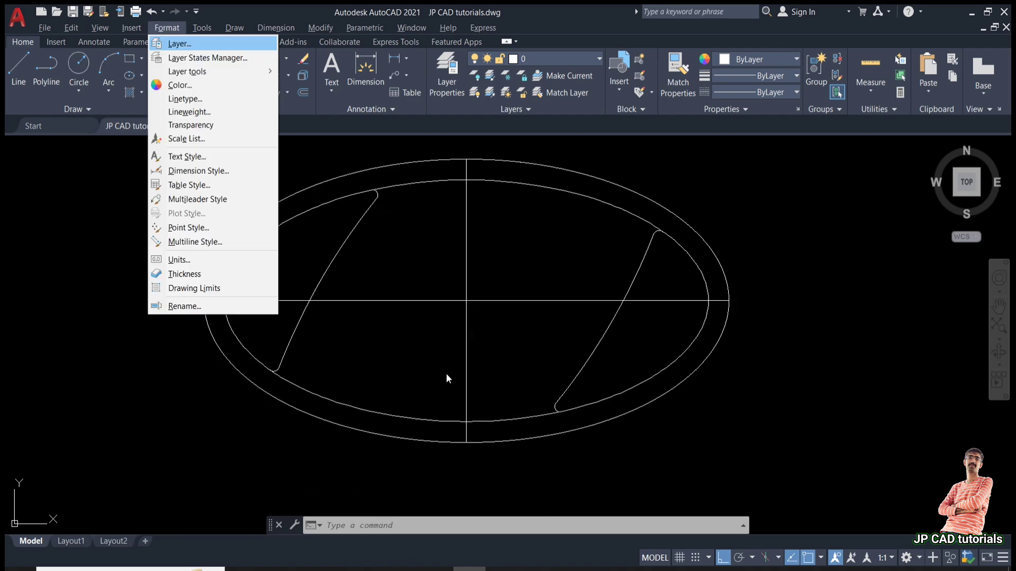
pyautogui.click(384, 337)
pyautogui.click(384, 336)
pyautogui.press('Escape')
# Offset the horizontal axis line of the ellipse 7.6 downward.
pyautogui.write('o')
pyautogui.press('Return')
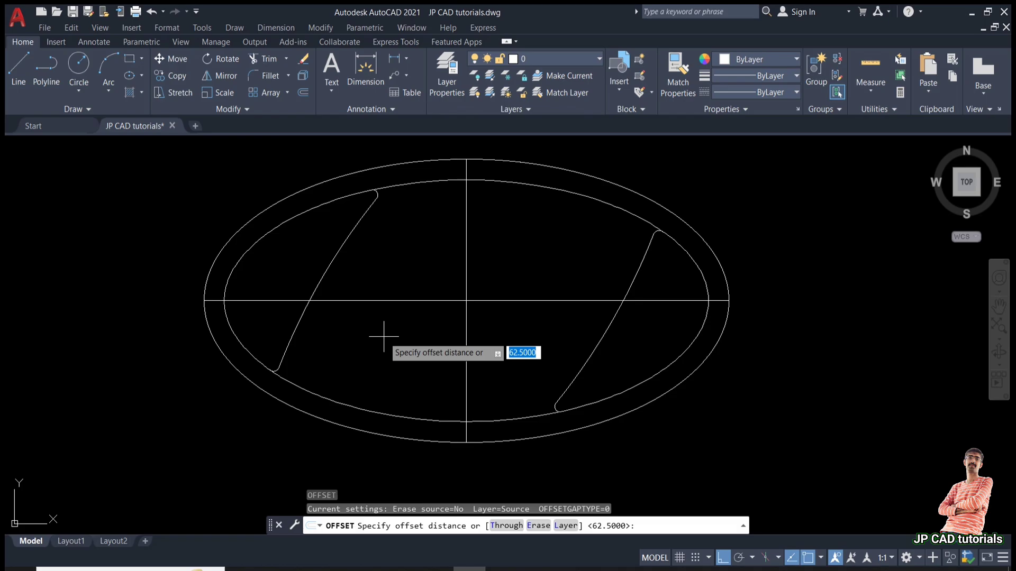
pyautogui.write('7.6')
pyautogui.press('Return')
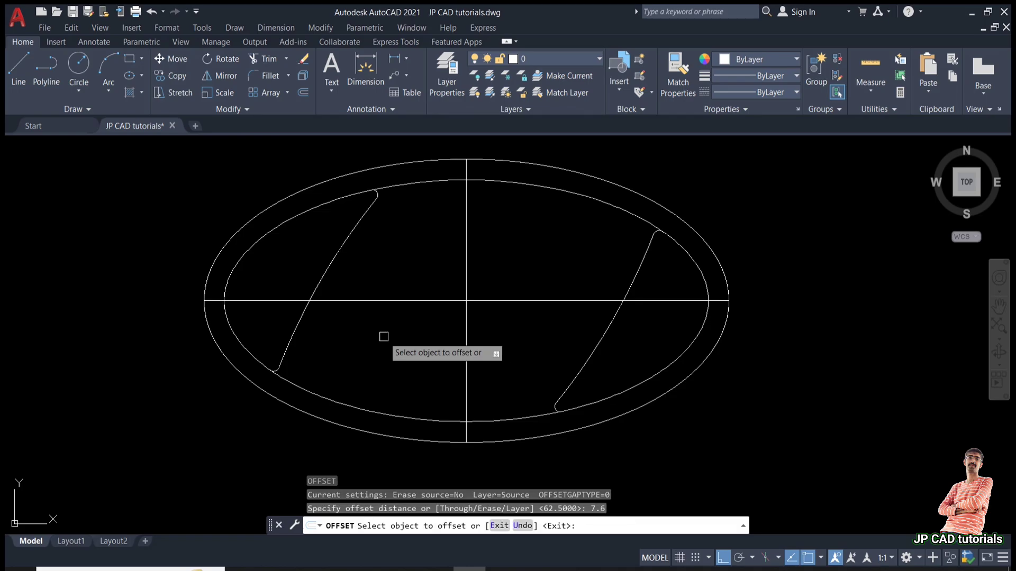
pyautogui.click(426, 300)
pyautogui.click(419, 353)
# Offset the vertical axis line of the ellipse 6.4 to both sides.
pyautogui.press('Return')
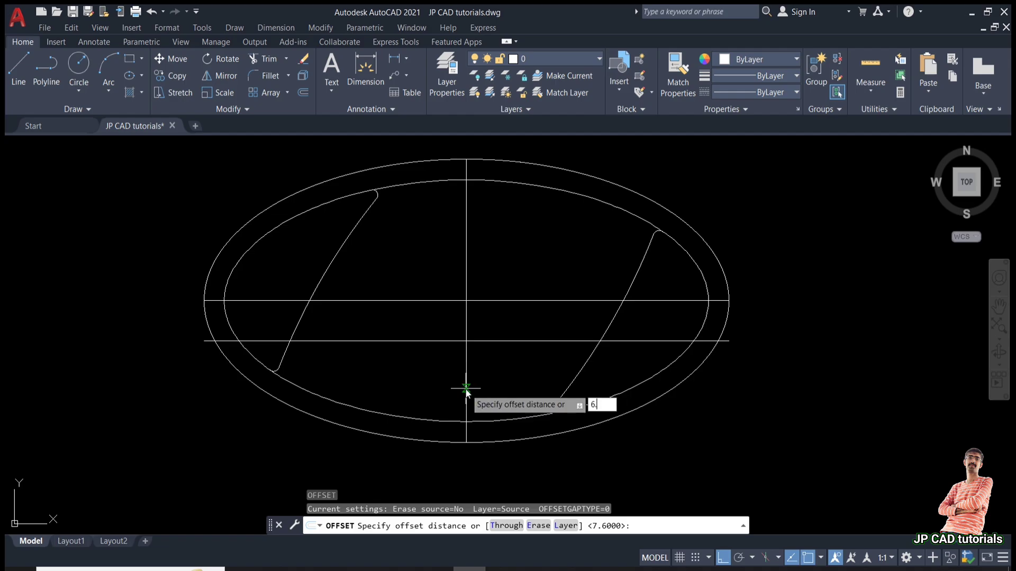
pyautogui.press('Return')
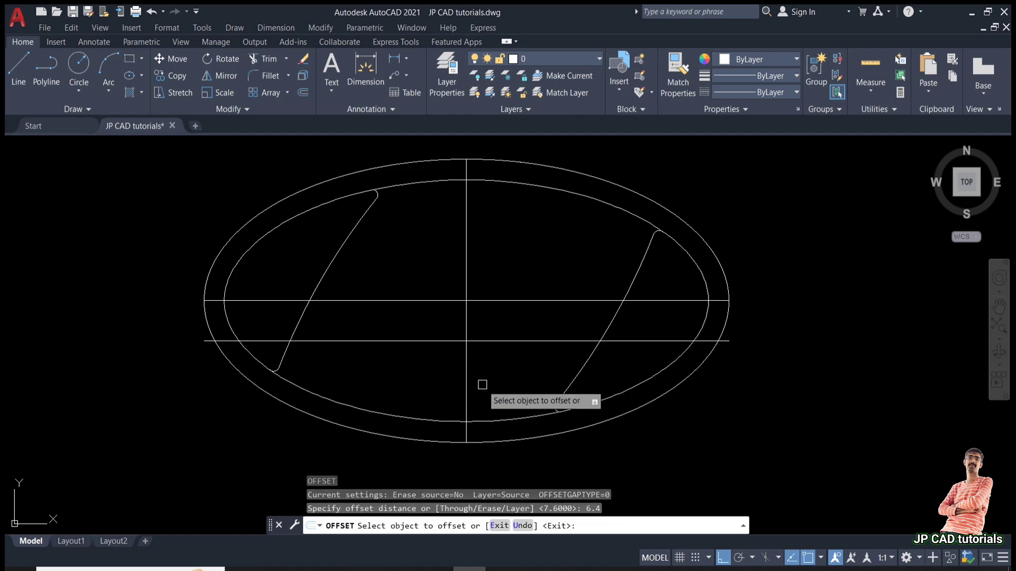
pyautogui.click(466, 384)
pyautogui.click(450, 382)
pyautogui.click(466, 383)
pyautogui.click(484, 385)
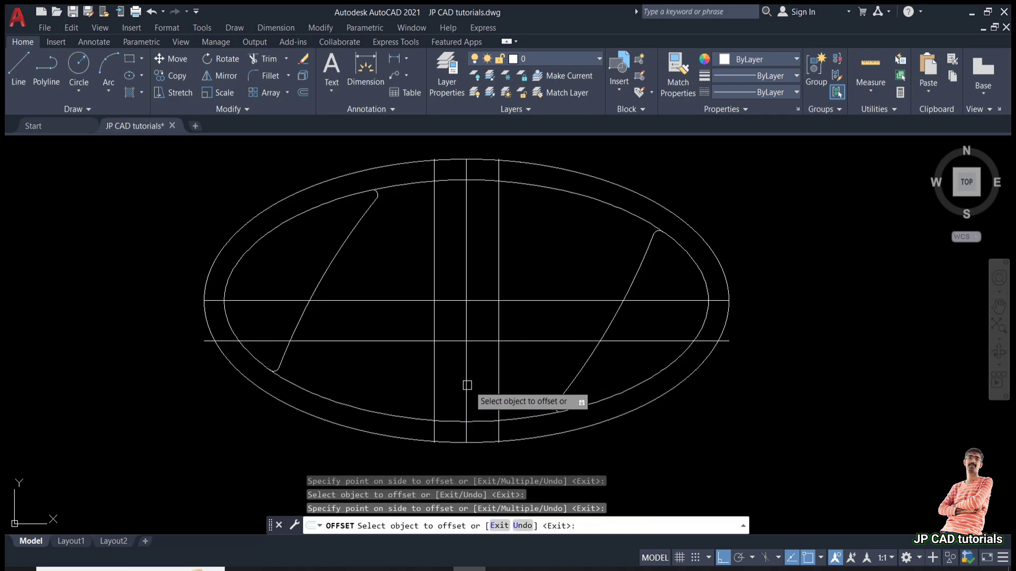
pyautogui.press('Return')
# Offset the vertical line just left of the axis a further 22.3 to the left.
pyautogui.press('Return')
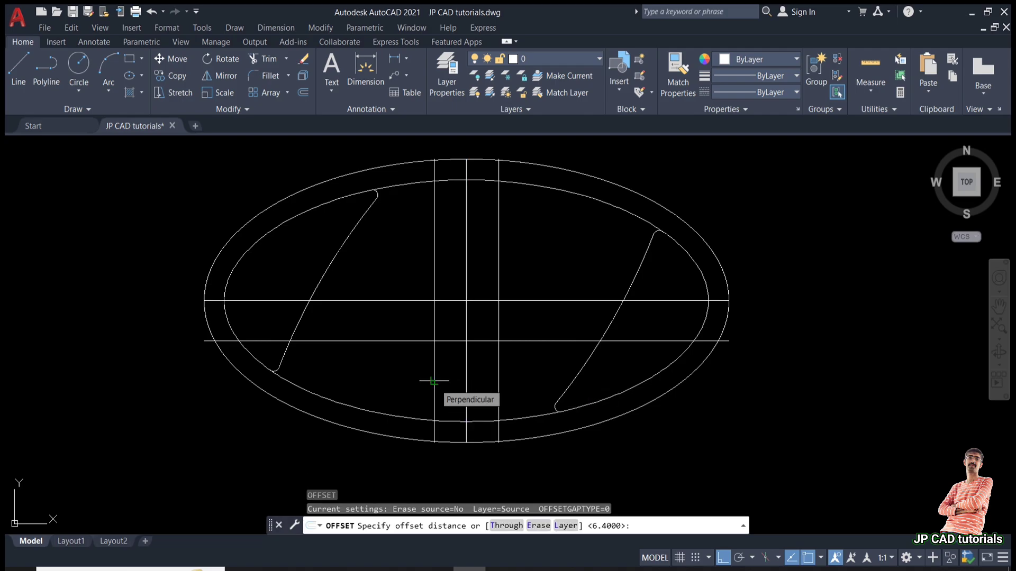
pyautogui.write('22.3')
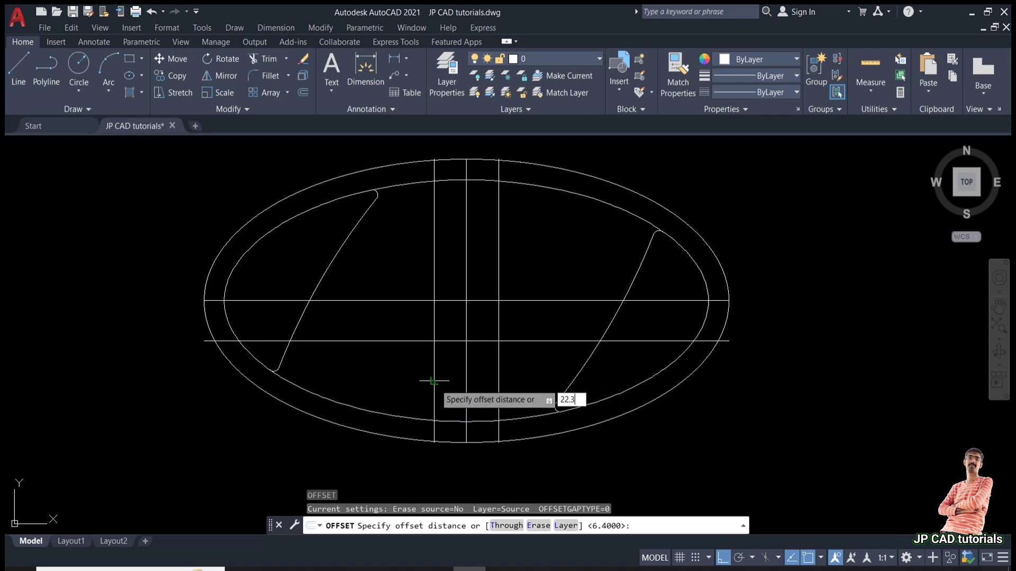
pyautogui.press('Return')
pyautogui.click(435, 384)
pyautogui.click(350, 385)
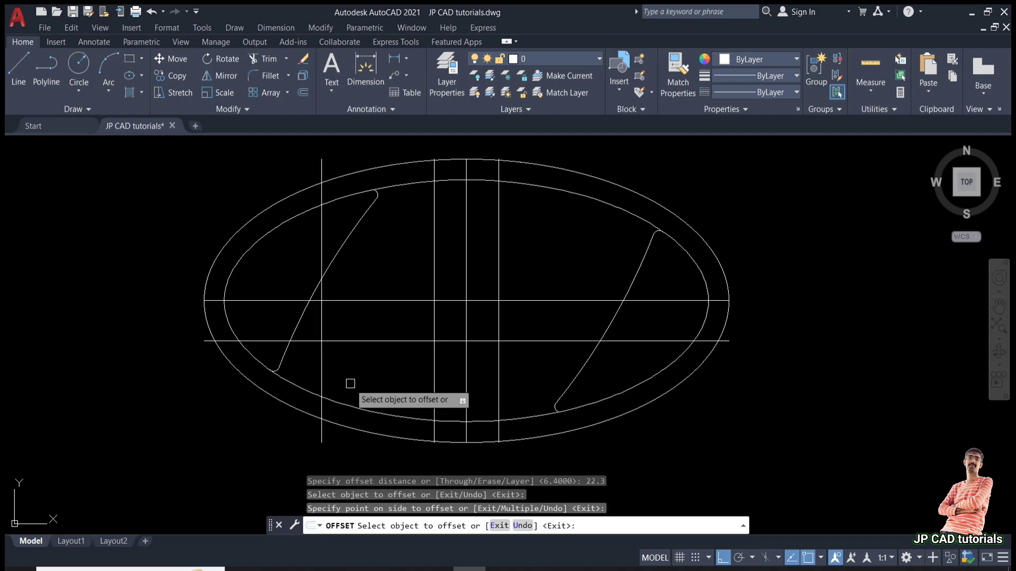
pyautogui.press('Escape')
pyautogui.press('Escape')
# Draw a circle of radius 4.5 where the right vertical offset line crosses the lower horizontal line.
pyautogui.press('Return')
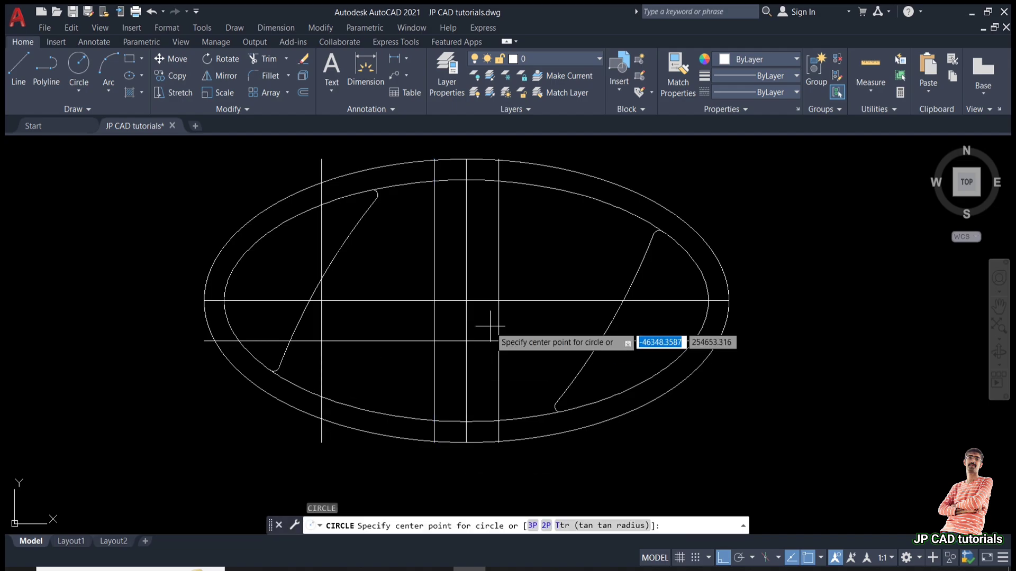
pyautogui.click(499, 341)
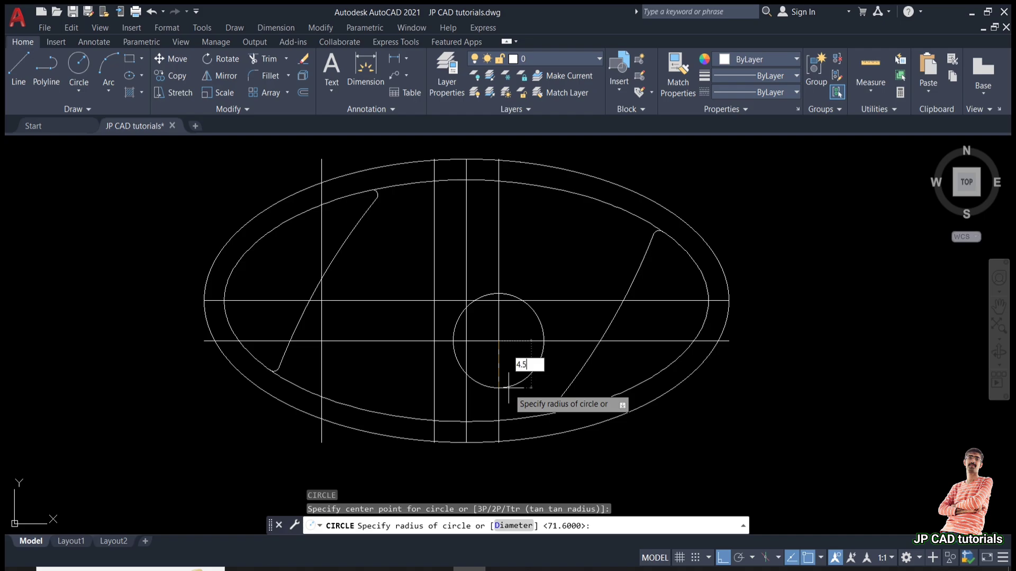
pyautogui.press('Return')
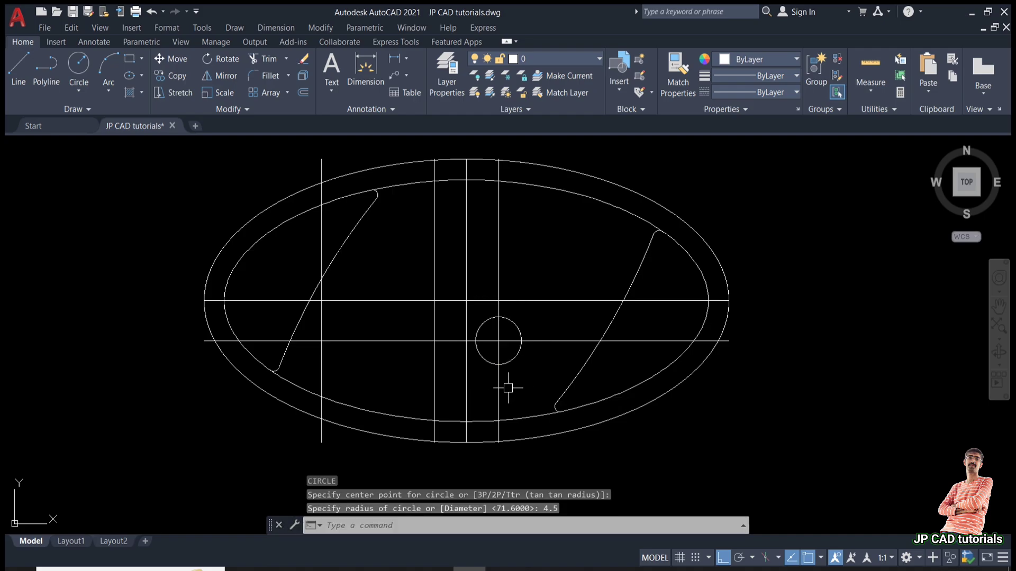
pyautogui.press('Return')
pyautogui.click(320, 396)
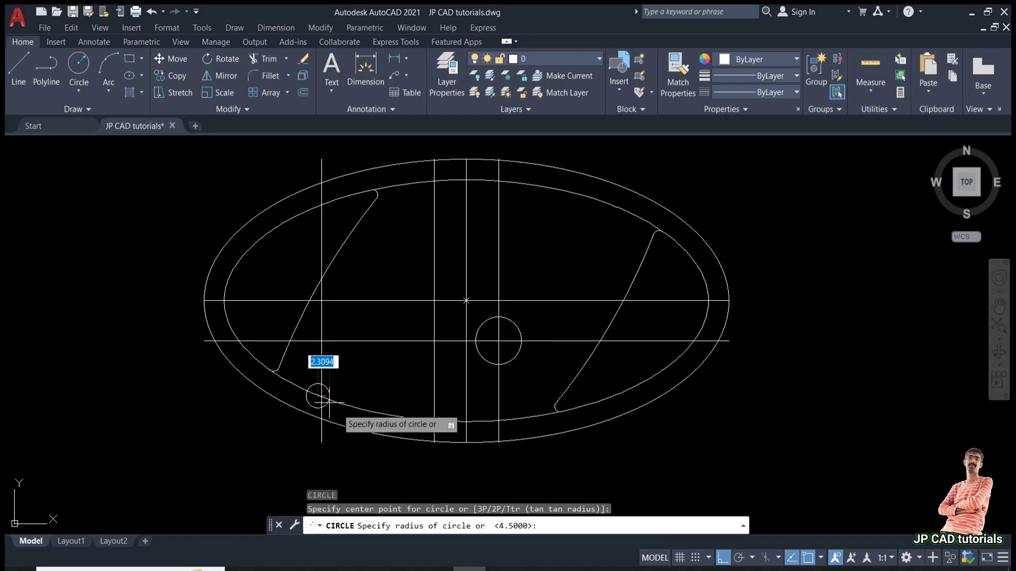
pyautogui.press('Return')
pyautogui.press('Return')
pyautogui.press('Escape')
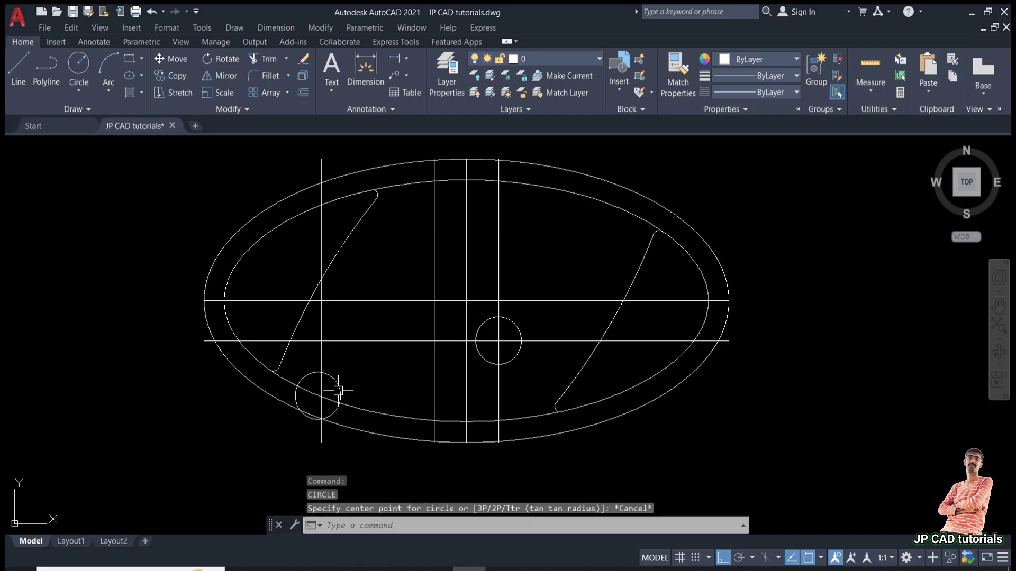
pyautogui.click(331, 379)
pyautogui.write('e')
pyautogui.press('Return')
# Draw a circle of radius 71.6 centred where the leftmost vertical line meets the lower side of the inner ellipse.
pyautogui.write('c')
pyautogui.press('Return')
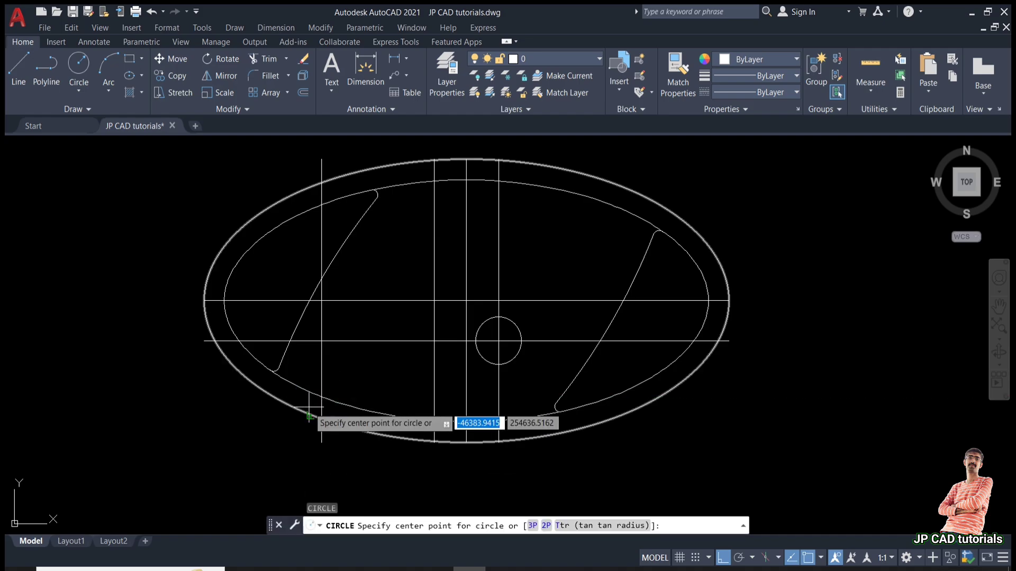
pyautogui.click(321, 397)
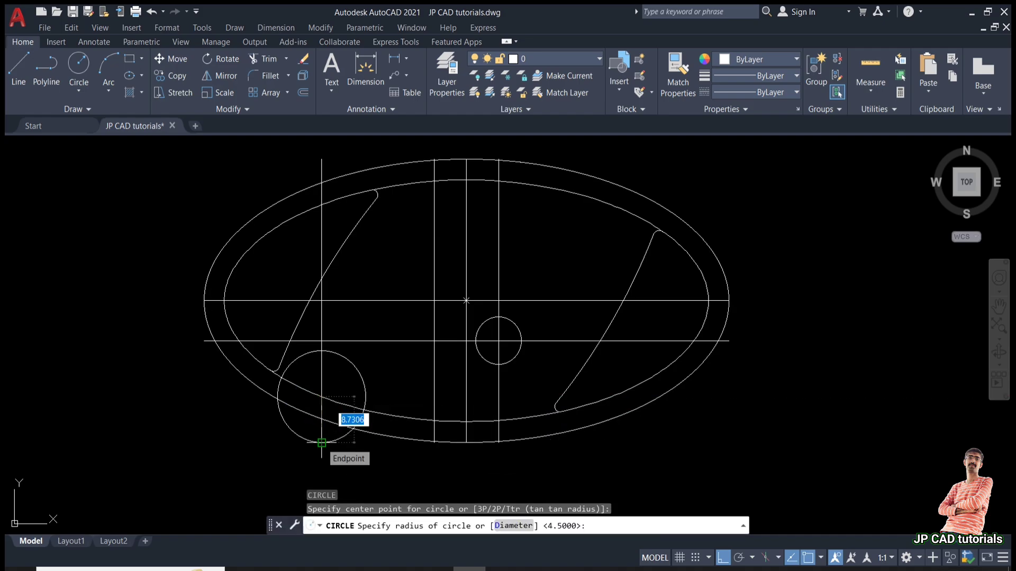
pyautogui.write('71')
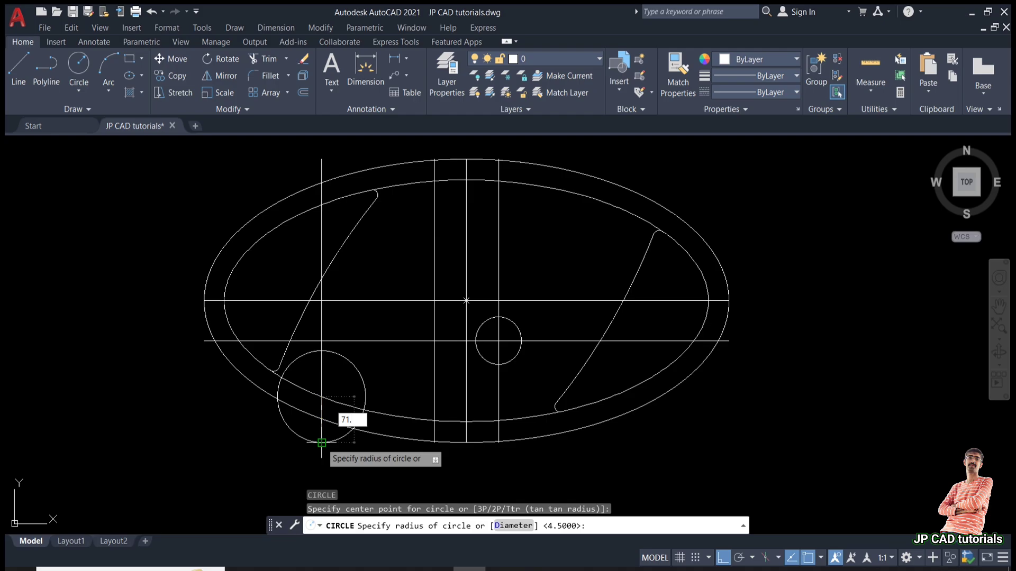
pyautogui.write('.6')
pyautogui.press('Return')
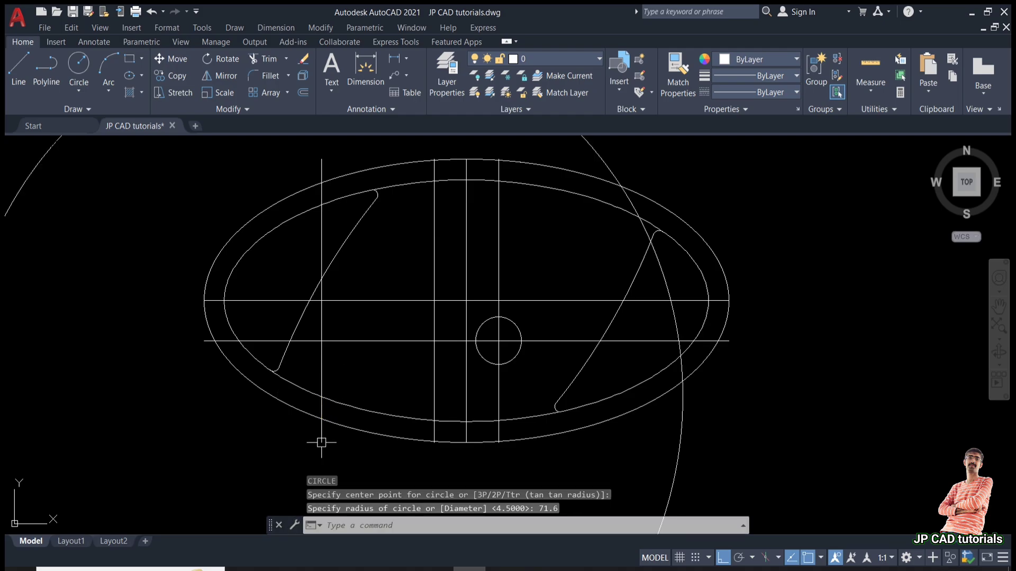
# Offset the radius 4.5 circle outward by 62.6.
pyautogui.write('o')
pyautogui.press('Return')
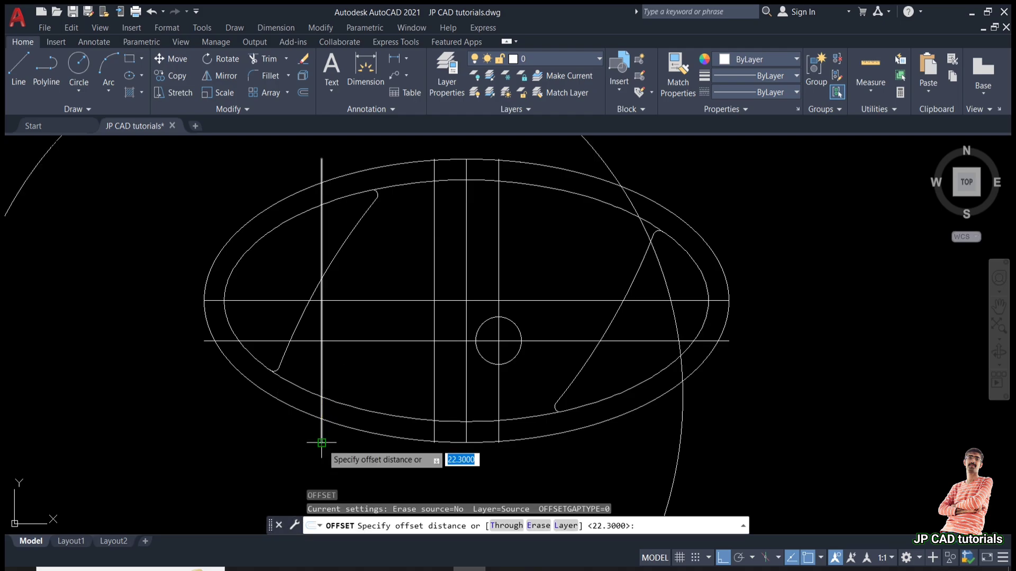
pyautogui.write('62.6')
pyautogui.press('Return')
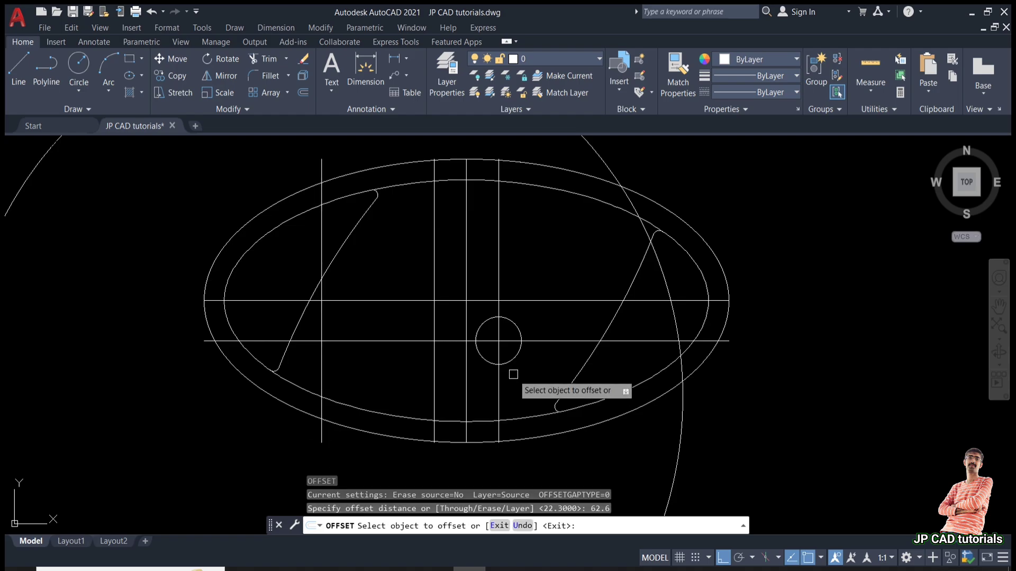
pyautogui.click(513, 358)
pyautogui.click(526, 392)
pyautogui.scroll(-4, 527, 391)
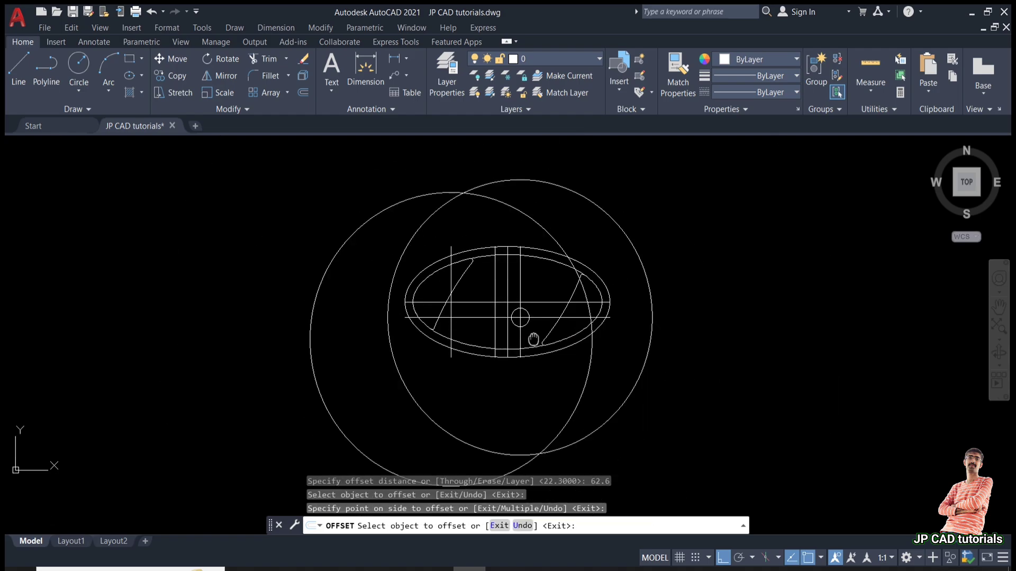
pyautogui.scroll(2, 488, 431)
pyautogui.press('Escape')
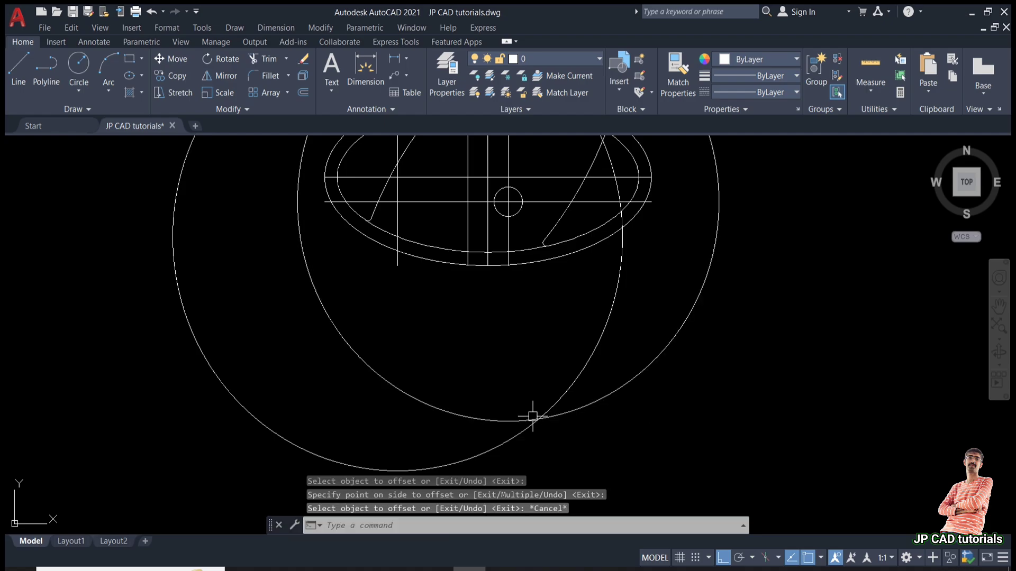
# Draw a circle of radius 71.6 centred at the lower intersection of the two large construction circles.
pyautogui.write('c')
pyautogui.press('Return')
pyautogui.click(538, 419)
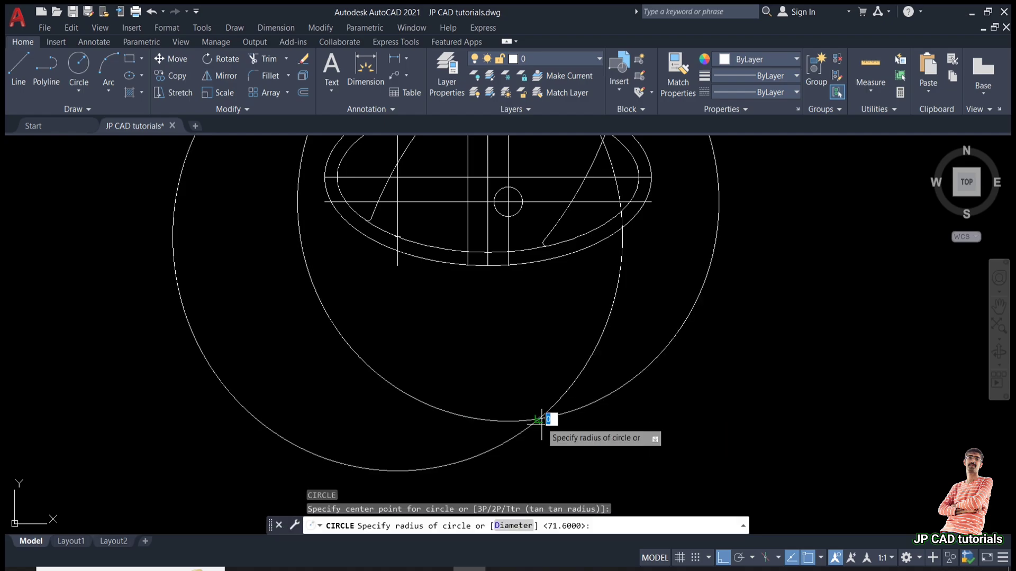
pyautogui.write('71.6')
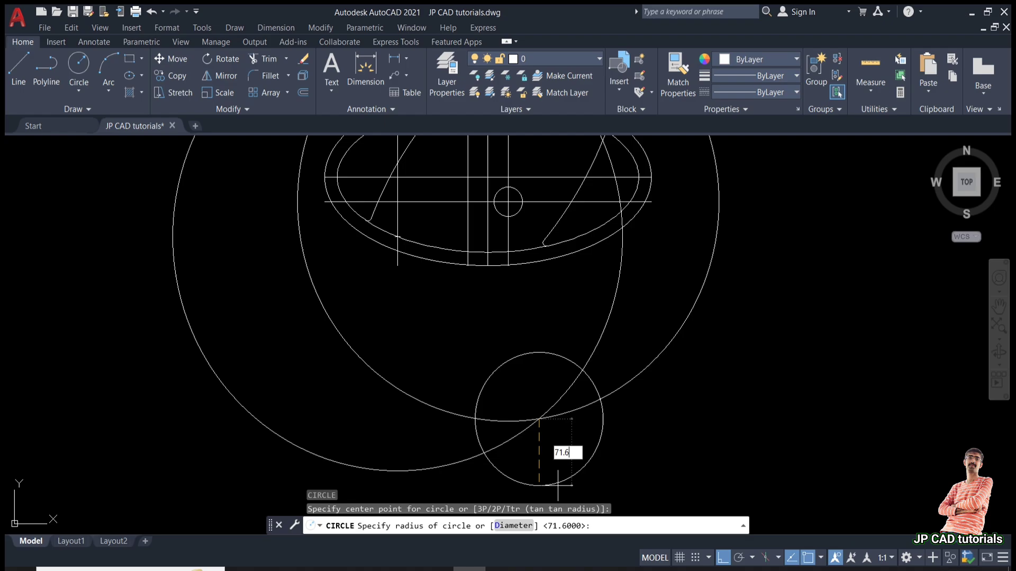
pyautogui.press('Return')
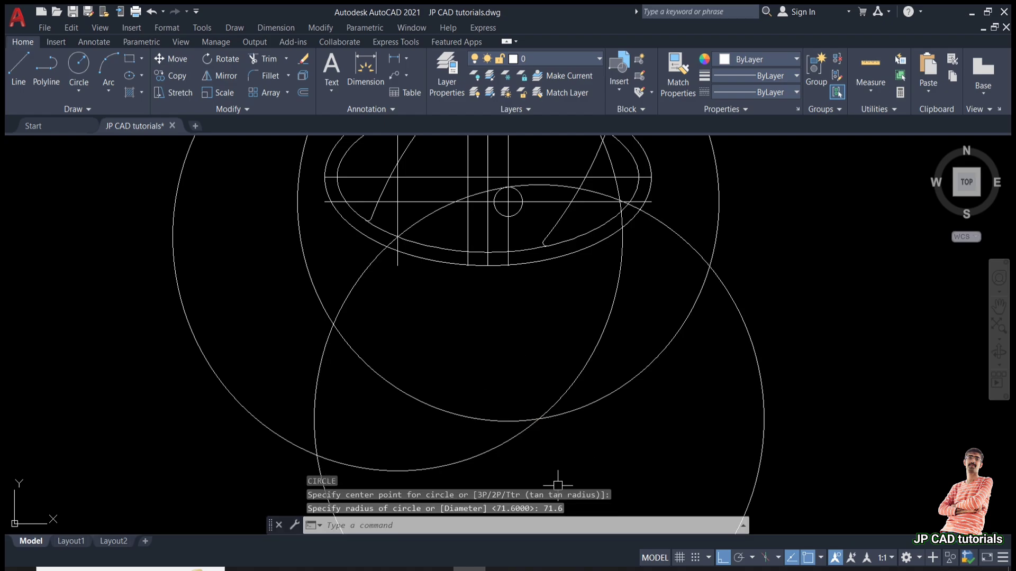
pyautogui.press('Escape')
pyautogui.press('Escape')
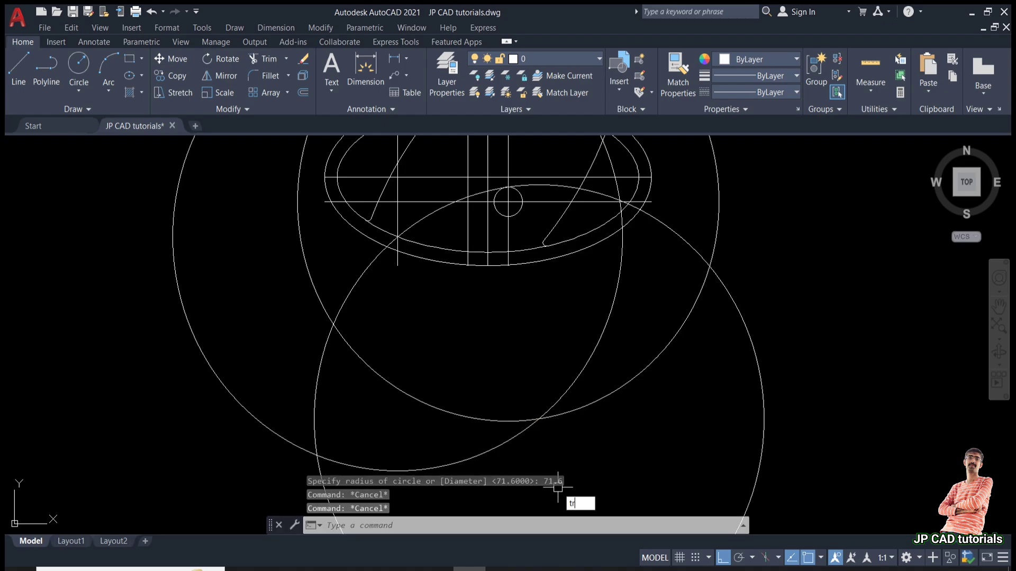
# Trim the lowest large circle between the small circle and the right-hand curve, and between the two ellipses on the left.
pyautogui.write('tr')
pyautogui.press('Return')
pyautogui.scroll(2, 529, 188)
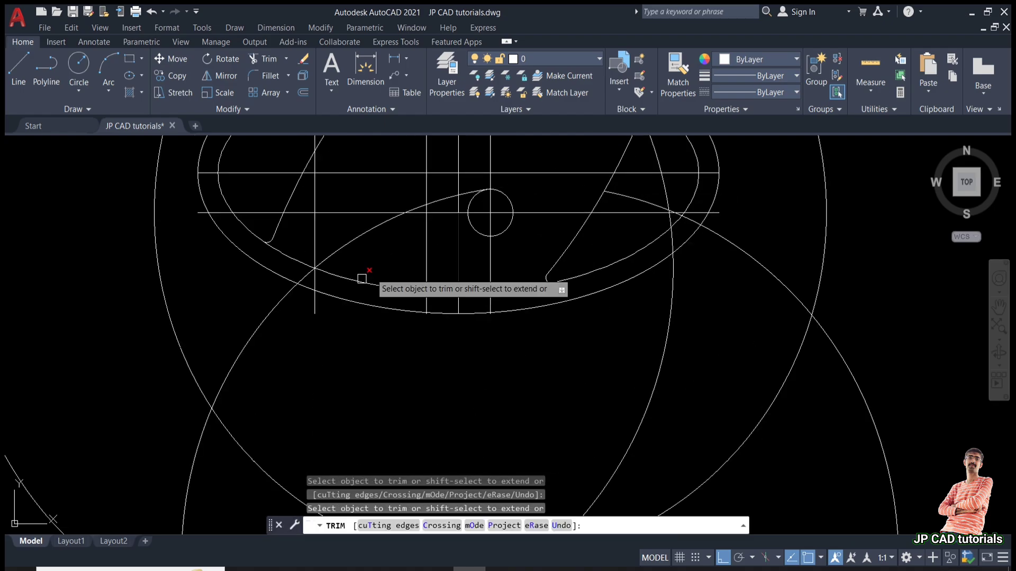
pyautogui.press('Escape')
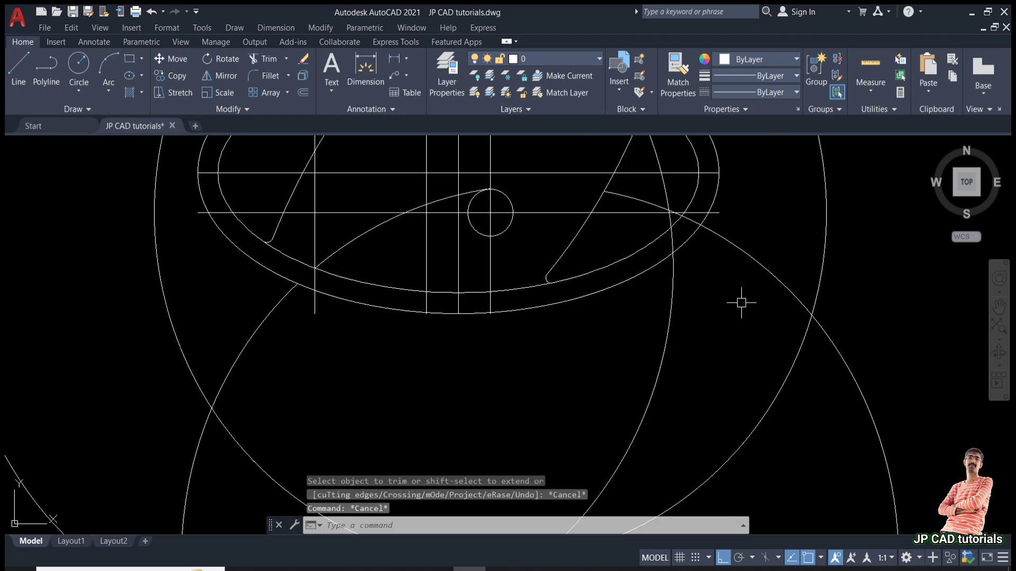
# Erase the large construction circles and leftover arcs that extend beyond the outer ellipse.
pyautogui.click(764, 267)
pyautogui.click(651, 345)
pyautogui.click(662, 386)
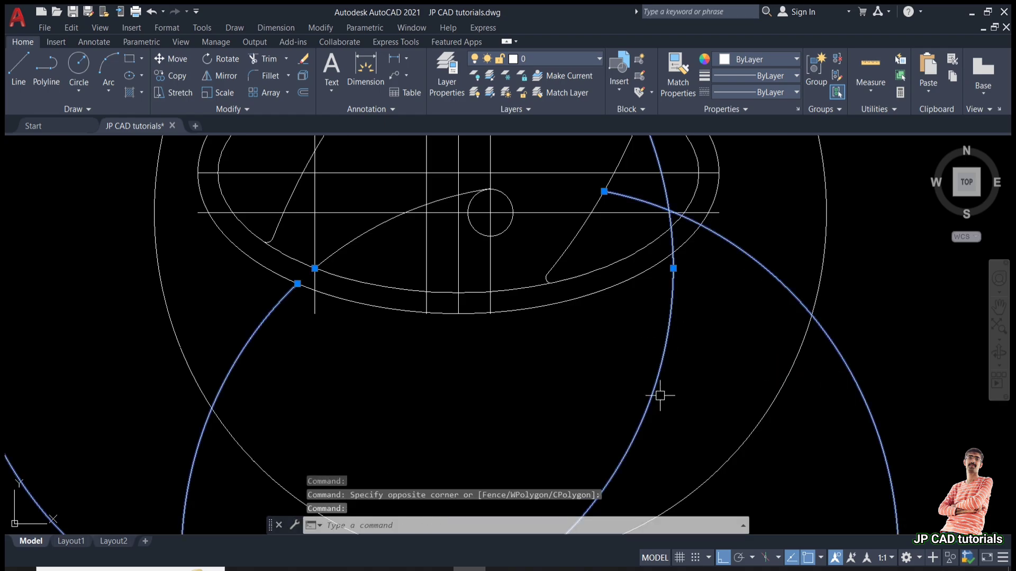
pyautogui.click(753, 433)
pyautogui.press('Return')
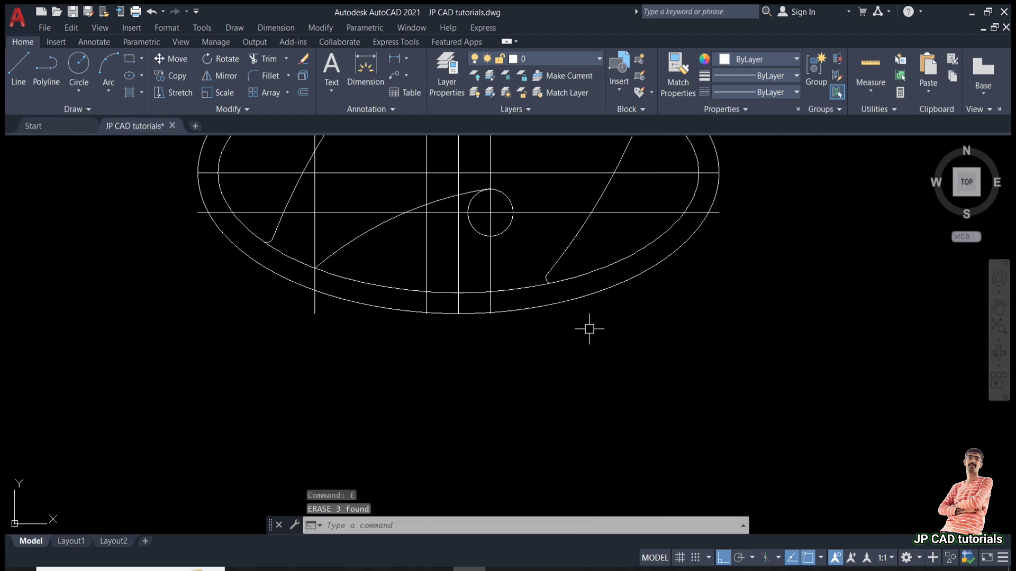
# Offset the inner ellipse inward by 1.5.
pyautogui.moveTo(479, 264); pyautogui.dragTo(484, 307, button='middle')
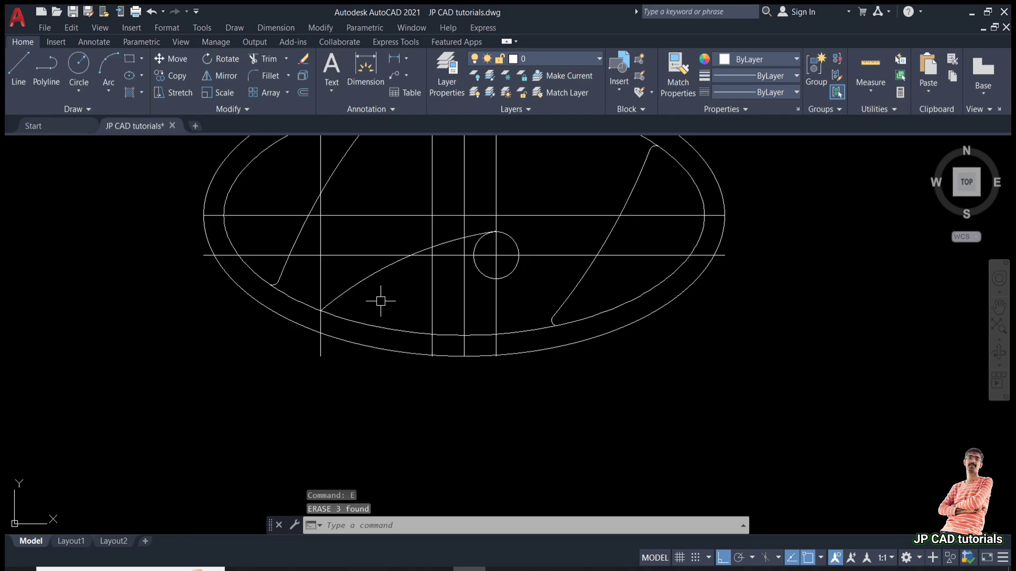
pyautogui.scroll(2, 380, 301)
pyautogui.moveTo(381, 297); pyautogui.dragTo(373, 355, button='middle')
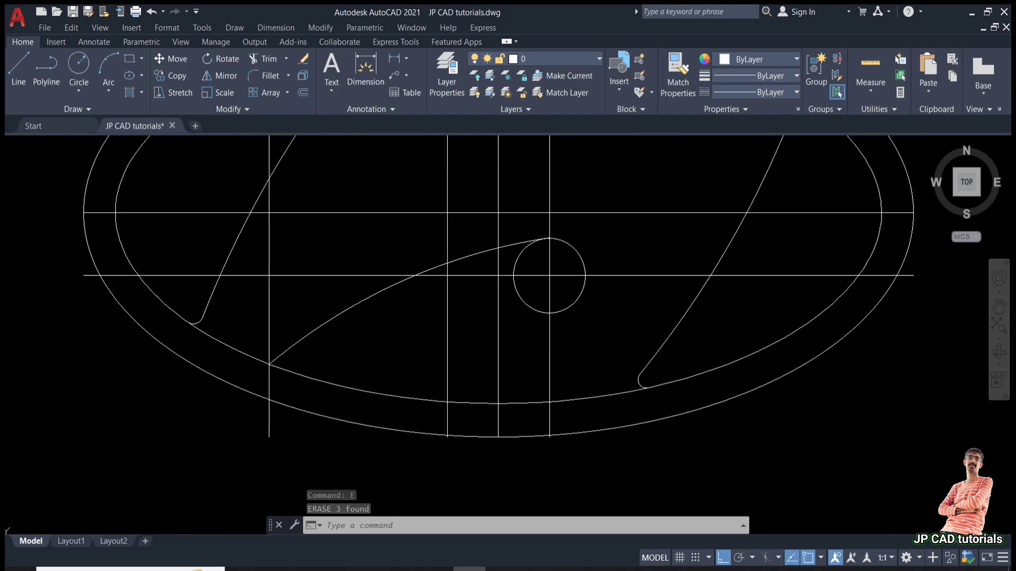
pyautogui.doubleClick(376, 369)
pyautogui.doubleClick(364, 244)
pyautogui.press('Escape')
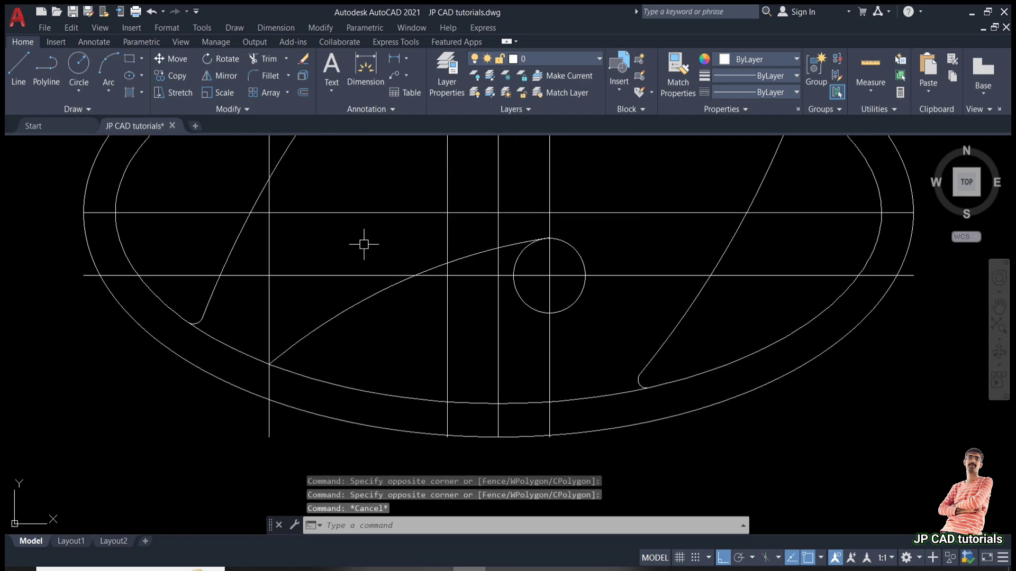
pyautogui.write('o')
pyautogui.press('Return')
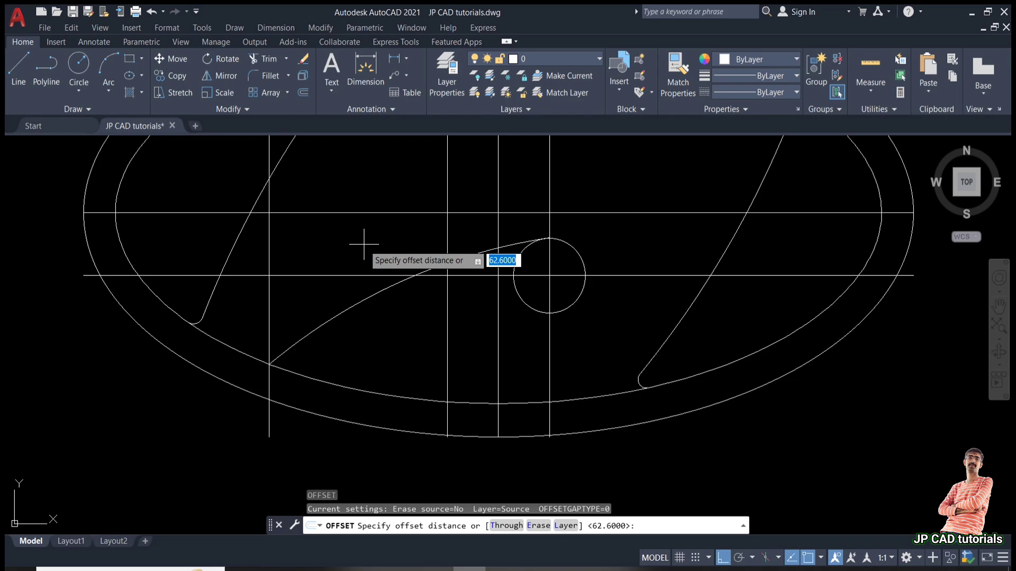
pyautogui.write('1.5')
pyautogui.press('Return')
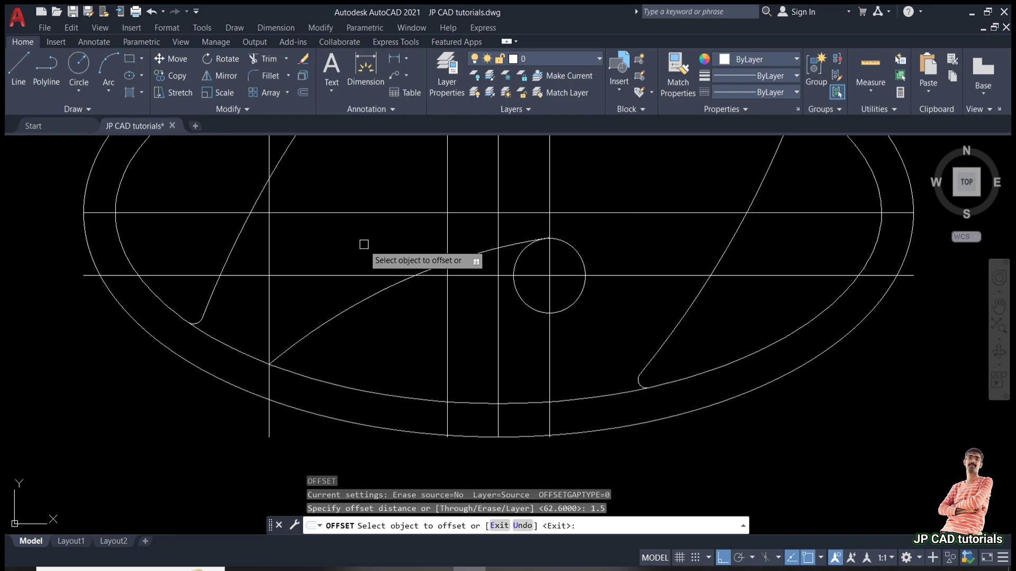
pyautogui.click(319, 382)
pyautogui.click(333, 351)
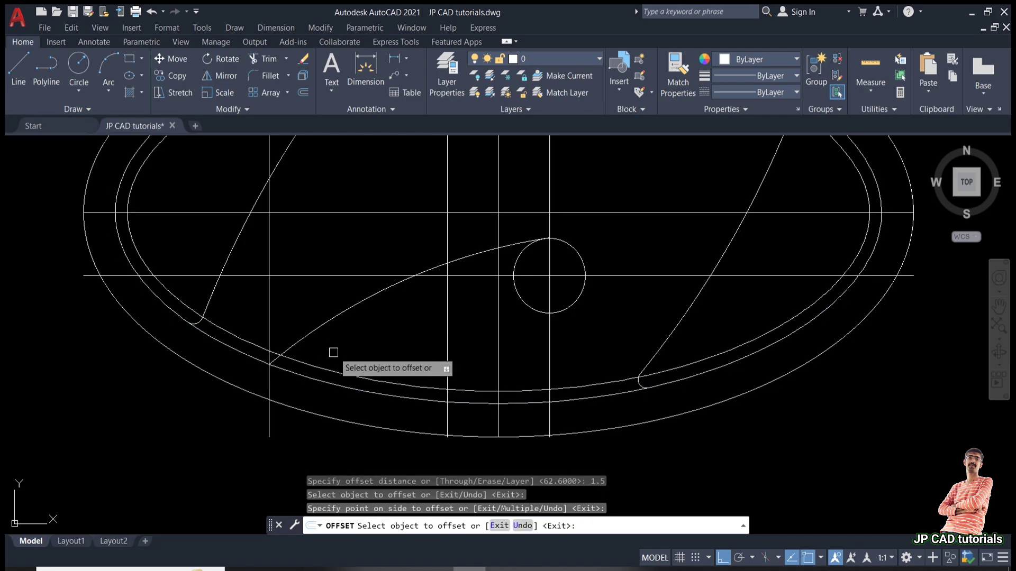
# Offset the arc running from the small circle to the inner ellipse by 1.5 toward its lower side.
pyautogui.click(323, 331)
pyautogui.click(317, 409)
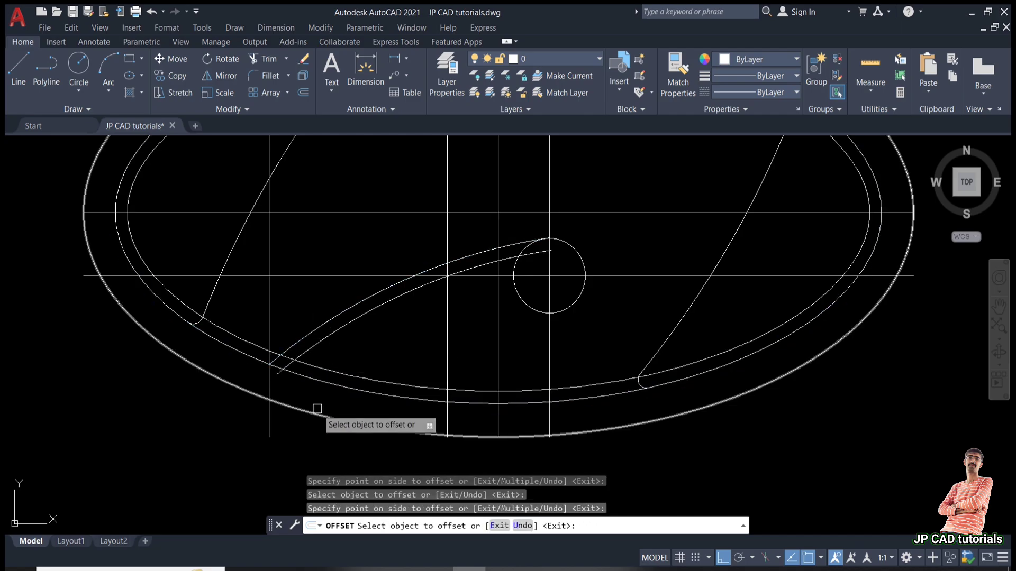
pyautogui.press('Escape')
pyautogui.press('Escape')
# Draw a circle of radius 1.5 centred where the offset arc crosses the offset ellipse.
pyautogui.press('Return')
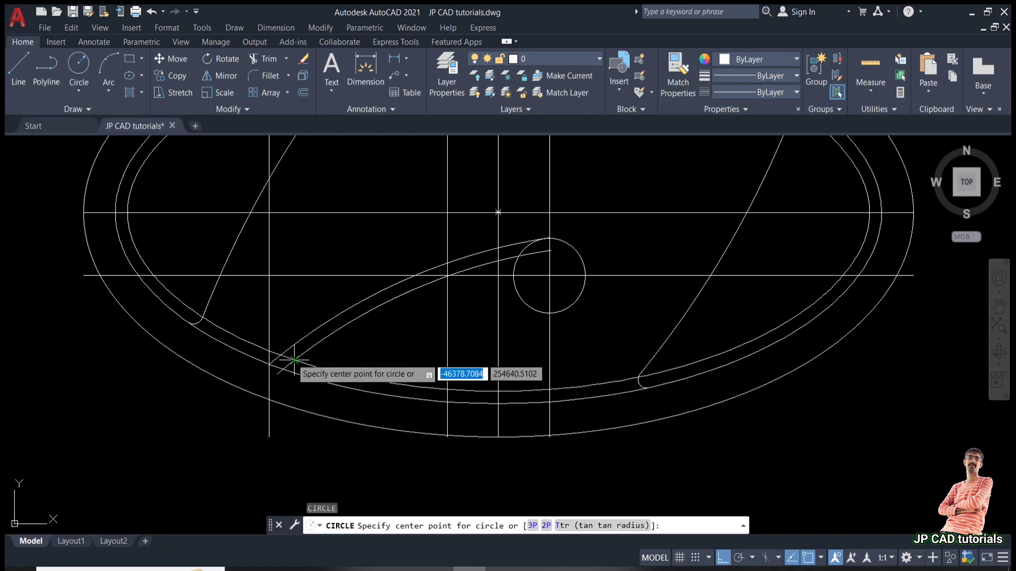
pyautogui.click(294, 360)
pyautogui.write('1')
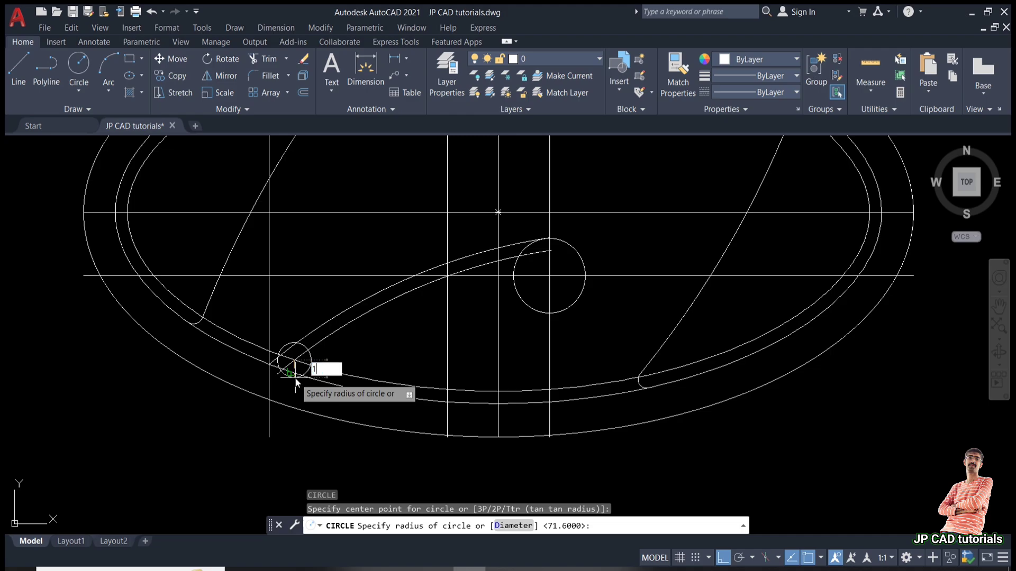
pyautogui.write('.5')
pyautogui.press('Return')
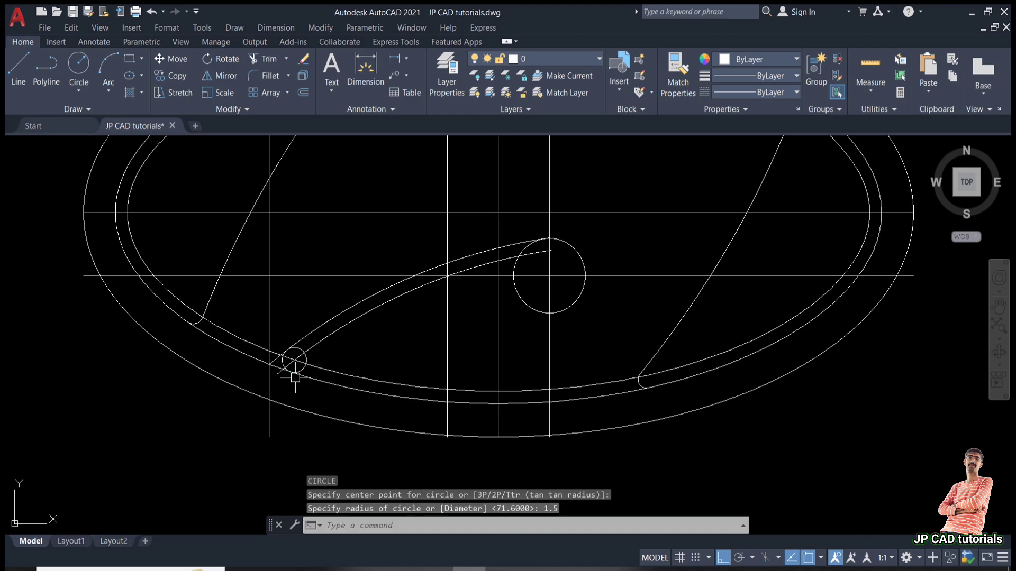
pyautogui.press('Escape')
pyautogui.press('Escape')
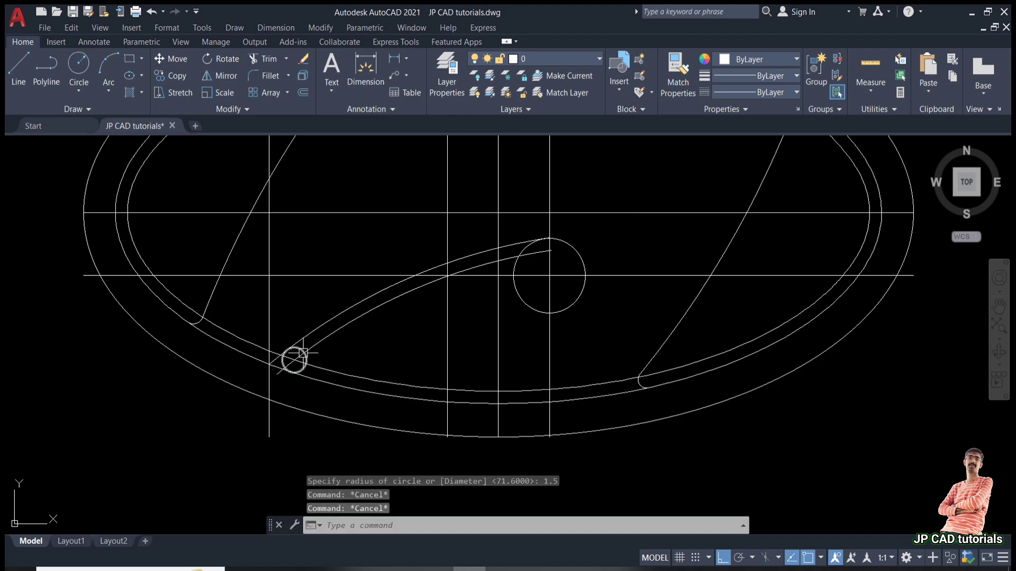
# Erase the offset ellipse and the offset arc used to locate the radius 1.5 circle.
pyautogui.press('Return')
pyautogui.click(336, 364)
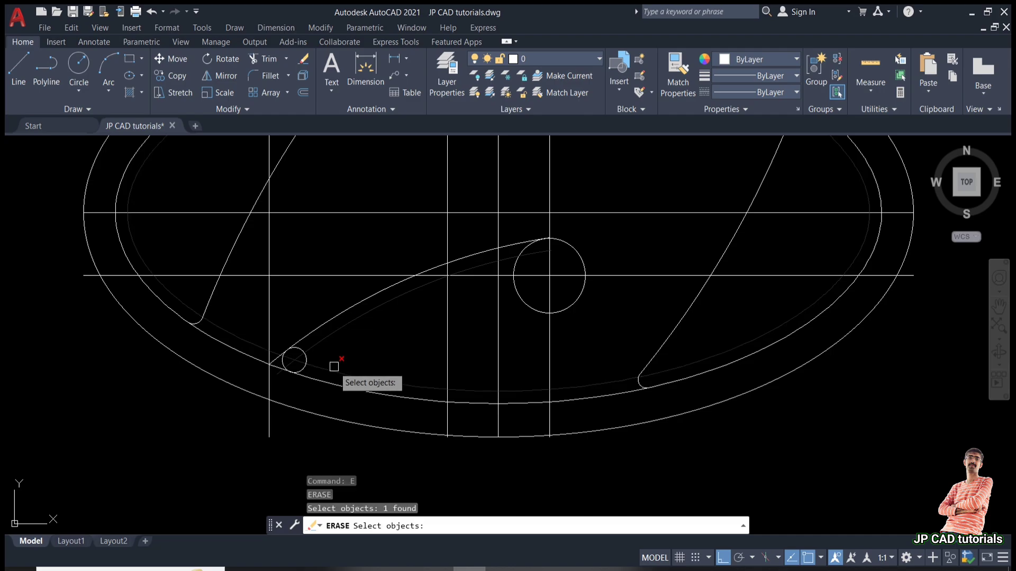
pyautogui.click(333, 366)
pyautogui.press('Return')
# Draw two lines from the radius 1.5 circle's centre to its contact points with the arc and the inner ellipse.
pyautogui.scroll(4, 281, 359)
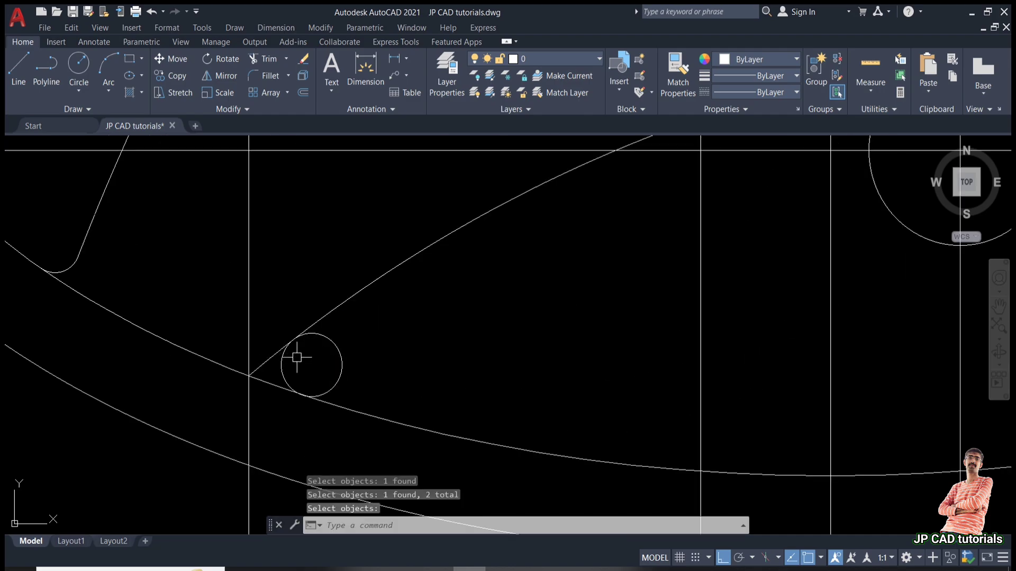
pyautogui.press('Escape')
pyautogui.press('Escape')
pyautogui.press('Return')
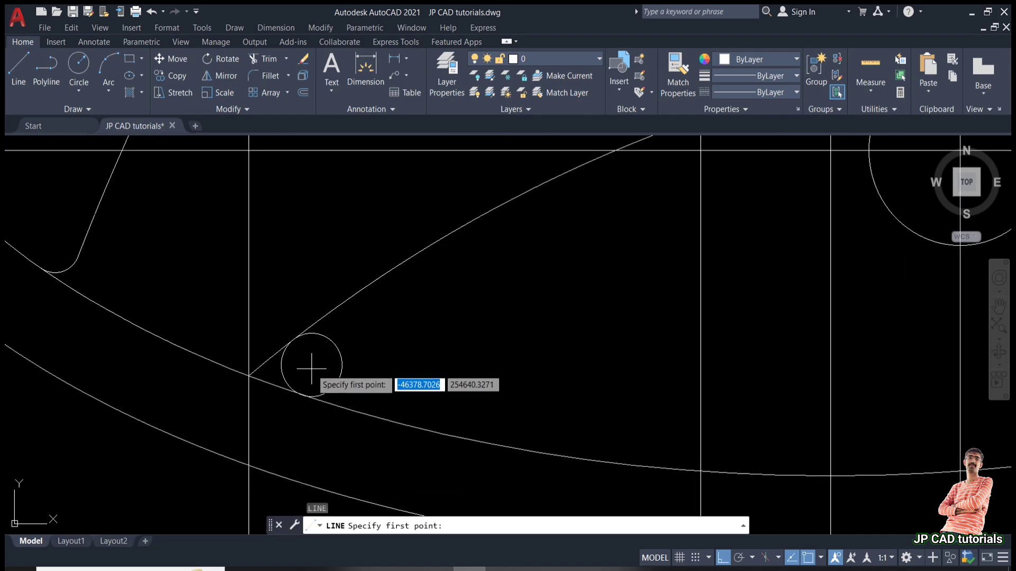
pyautogui.click(312, 365)
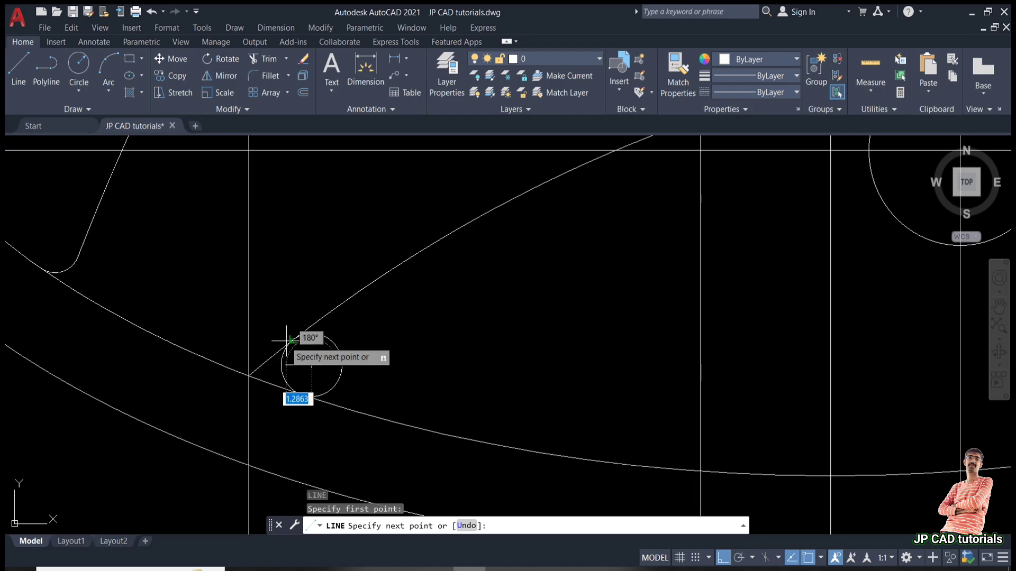
pyautogui.click(295, 339)
pyautogui.press('Return')
pyautogui.press('Return')
pyautogui.click(311, 365)
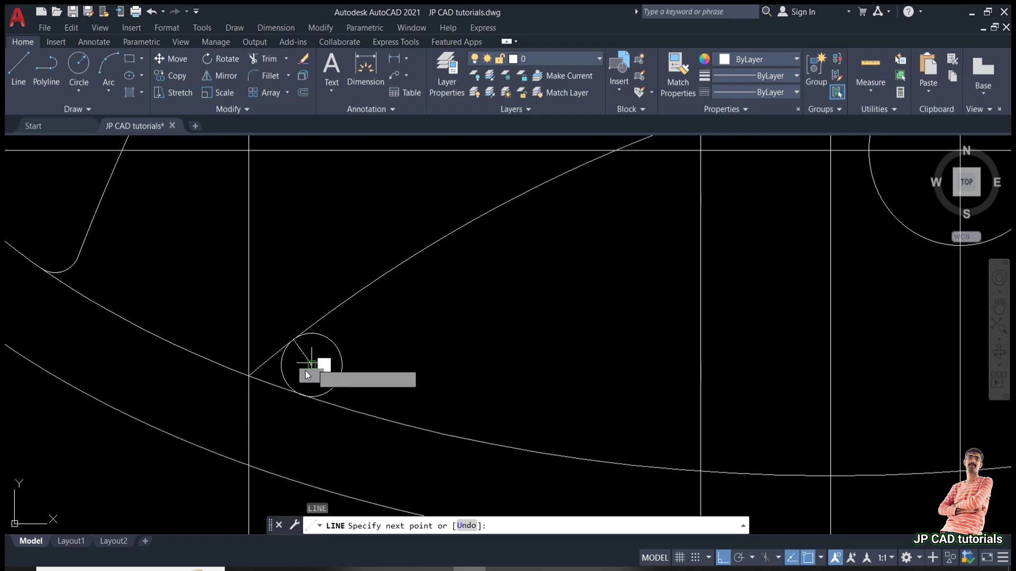
pyautogui.click(301, 396)
pyautogui.press('Escape')
pyautogui.press('Escape')
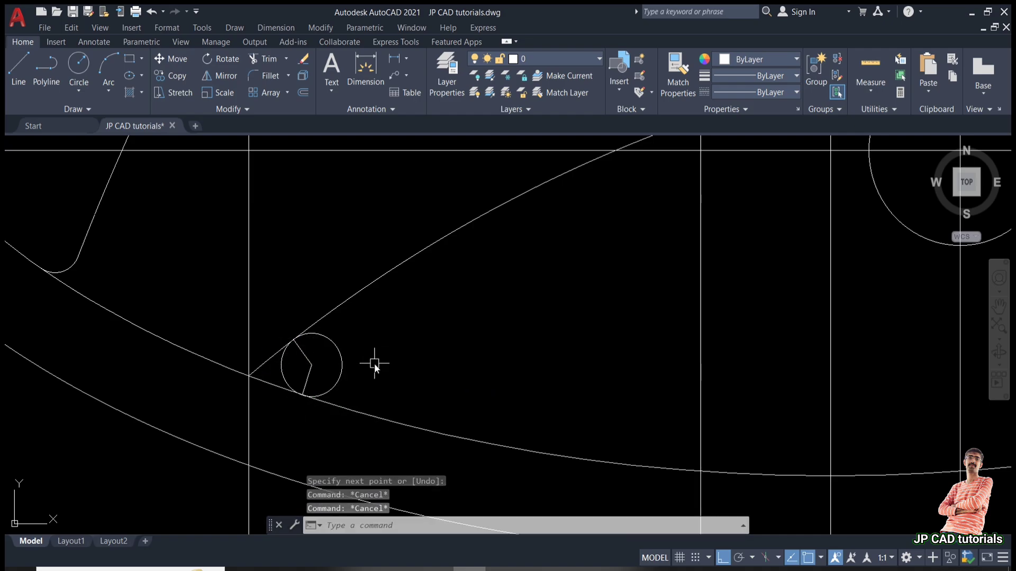
# Trim the arc's end beyond the radius 1.5 circle and the circle's right-hand portion between the two short lines.
pyautogui.write('tr')
pyautogui.press('Return')
pyautogui.click(269, 360)
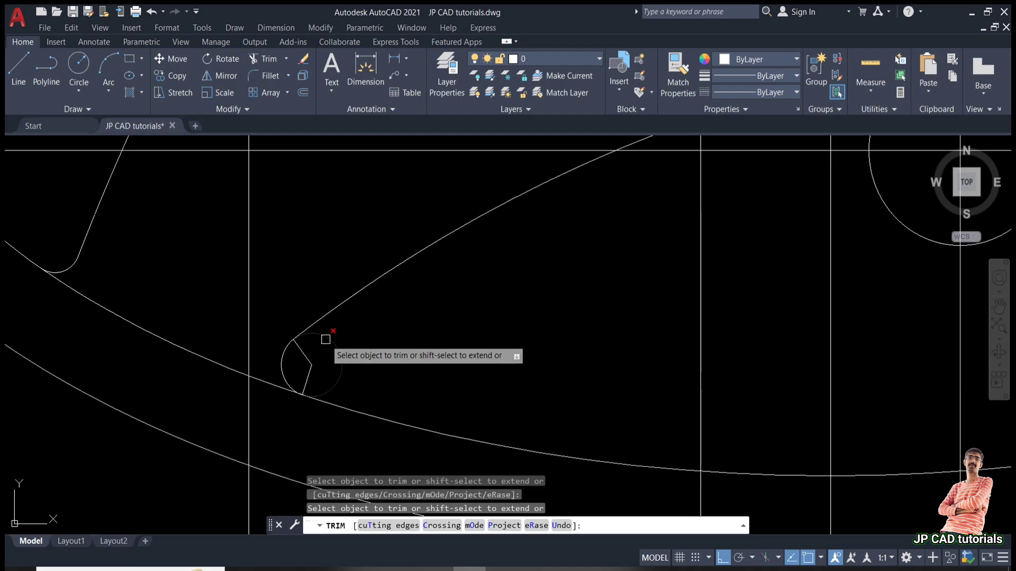
pyautogui.scroll(-4, 283, 328)
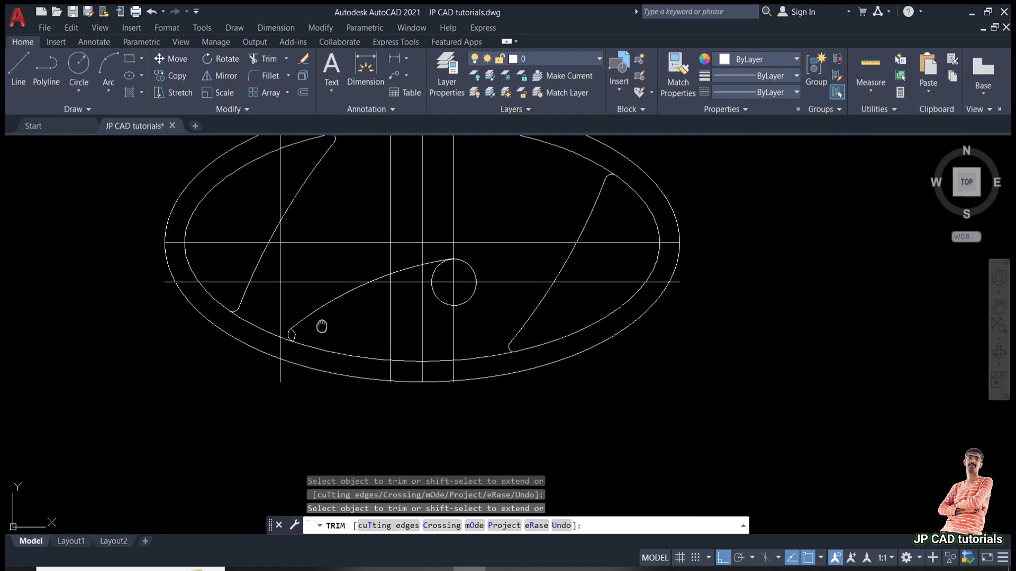
pyautogui.scroll(3, 261, 400)
pyautogui.press('Escape')
# Erase the two short lines inside the radius 1.5 corner arc.
pyautogui.write('e')
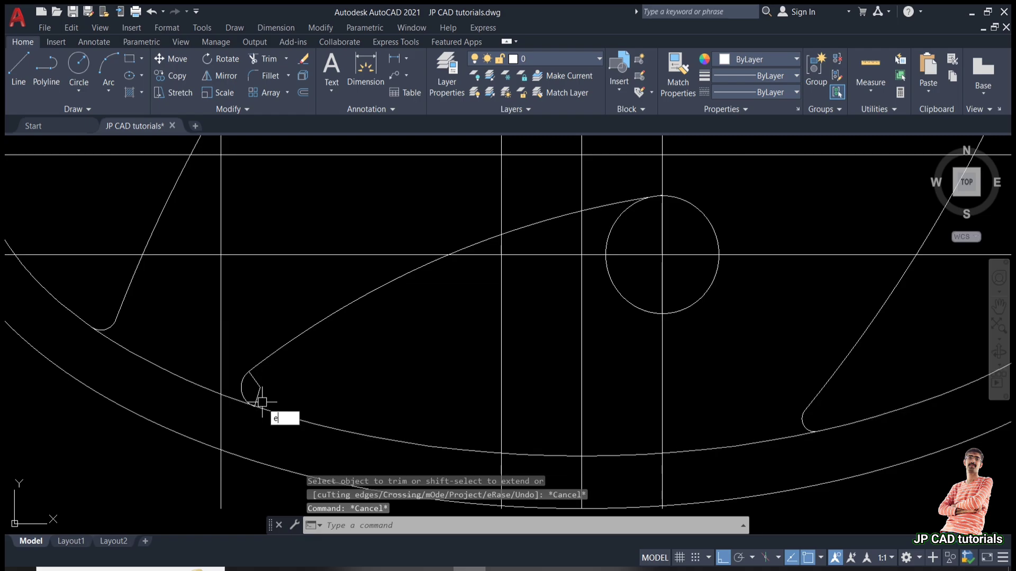
pyautogui.press('Return')
pyautogui.click(267, 378)
pyautogui.click(259, 390)
pyautogui.press('Escape')
# Erase the two vertical lines flanking the vertical centre line and the horizontal line through the small circle's centre.
pyautogui.scroll(-4, 251, 371)
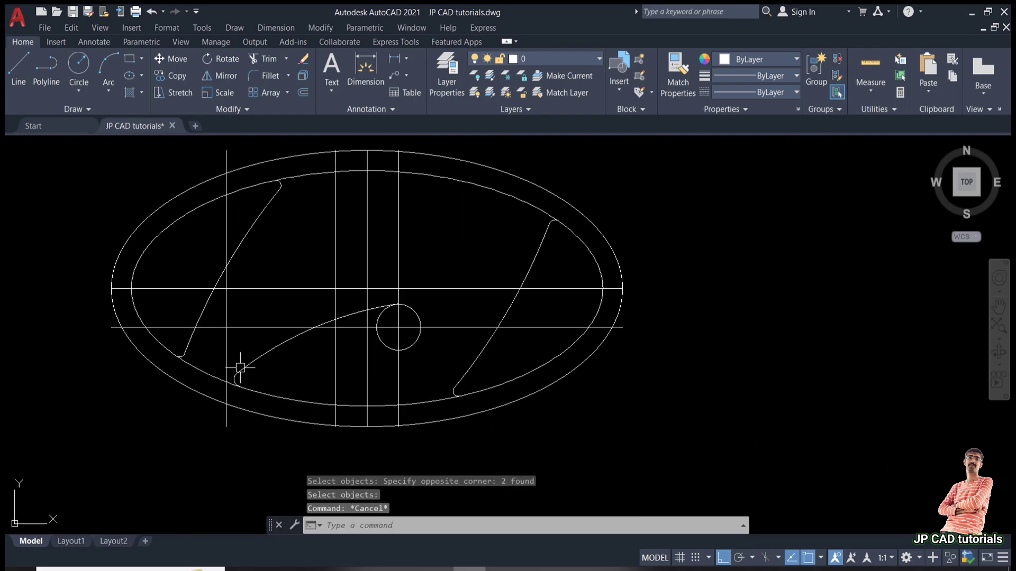
pyautogui.click(398, 379)
pyautogui.click(336, 375)
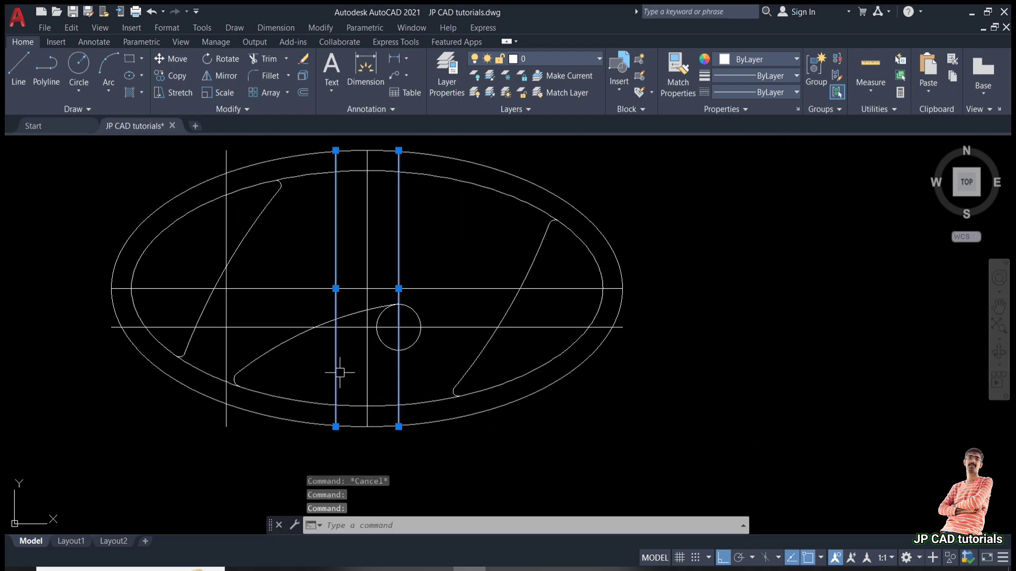
pyautogui.write('e')
pyautogui.press('Return')
pyautogui.click(280, 326)
pyautogui.write('e')
pyautogui.press('Return')
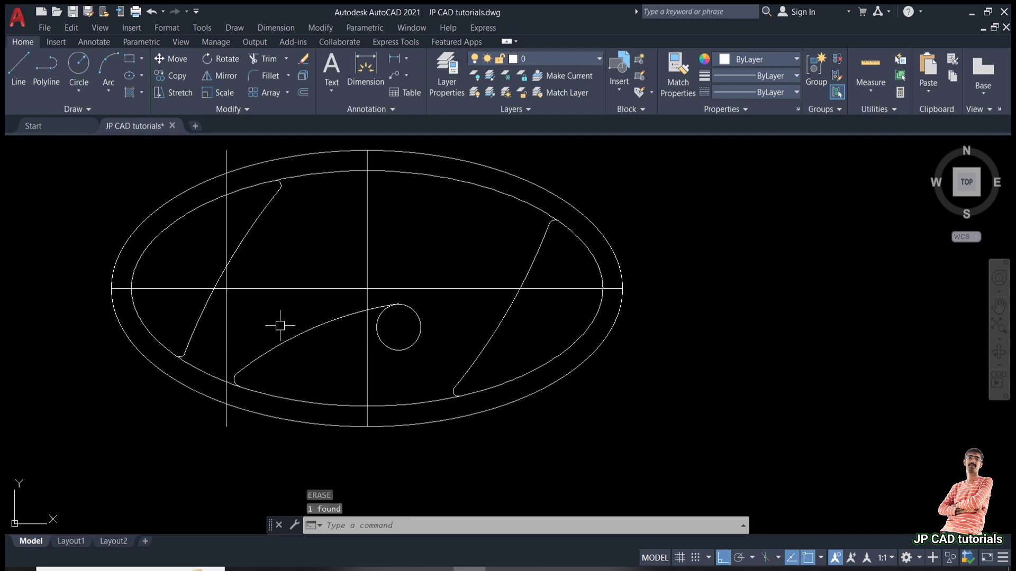
# Erase the leftmost vertical construction line.
pyautogui.click(217, 333)
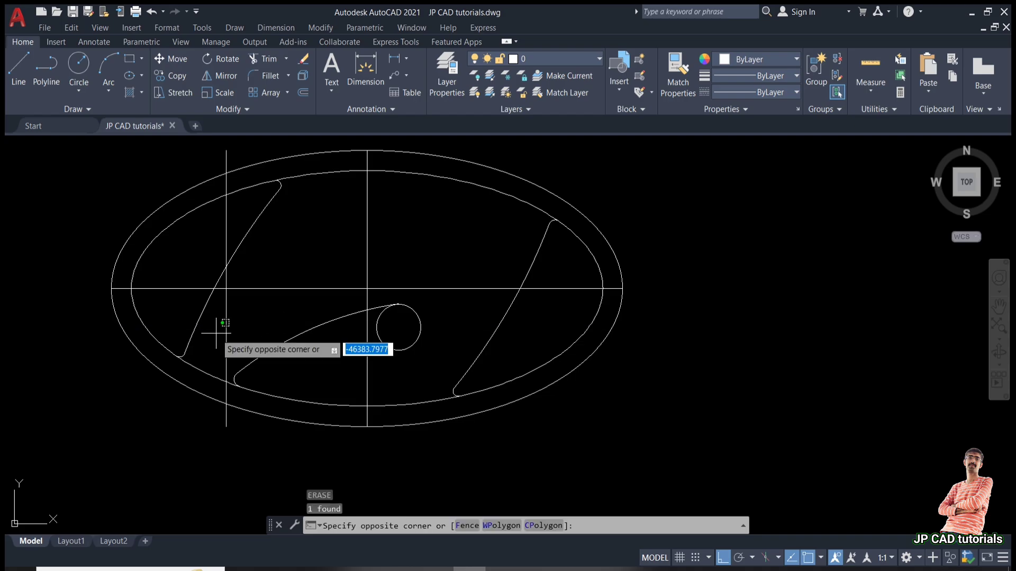
pyautogui.click(227, 325)
pyautogui.click(226, 323)
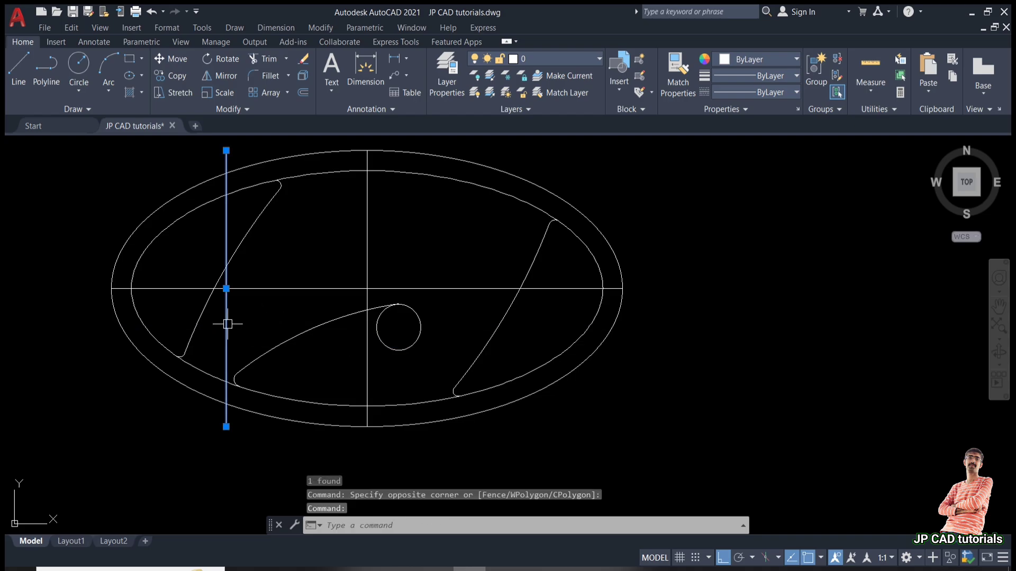
pyautogui.press('Delete')
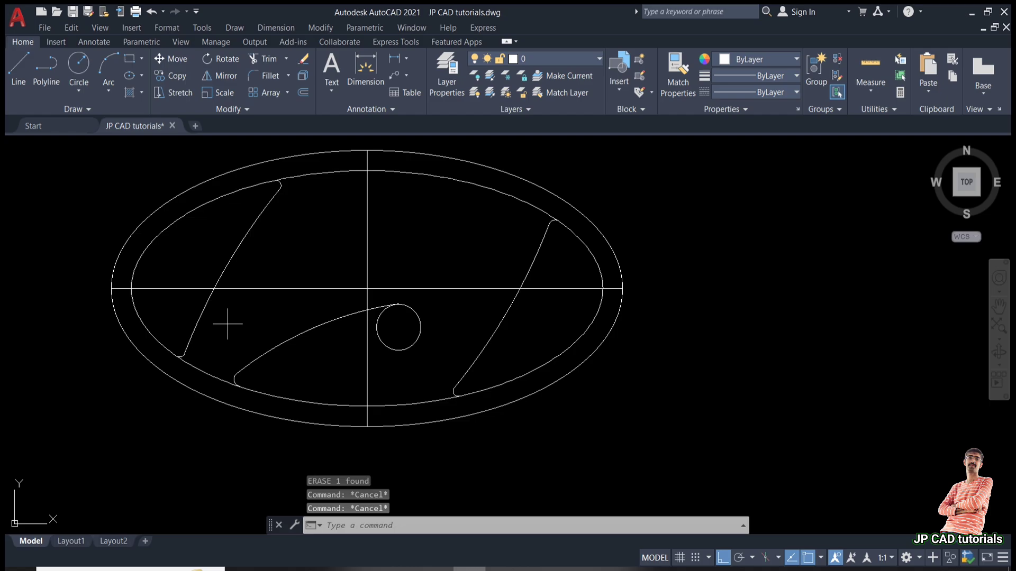
# Offset the vertical centre line to the right by 2.9.
pyautogui.write('o')
pyautogui.press('Return')
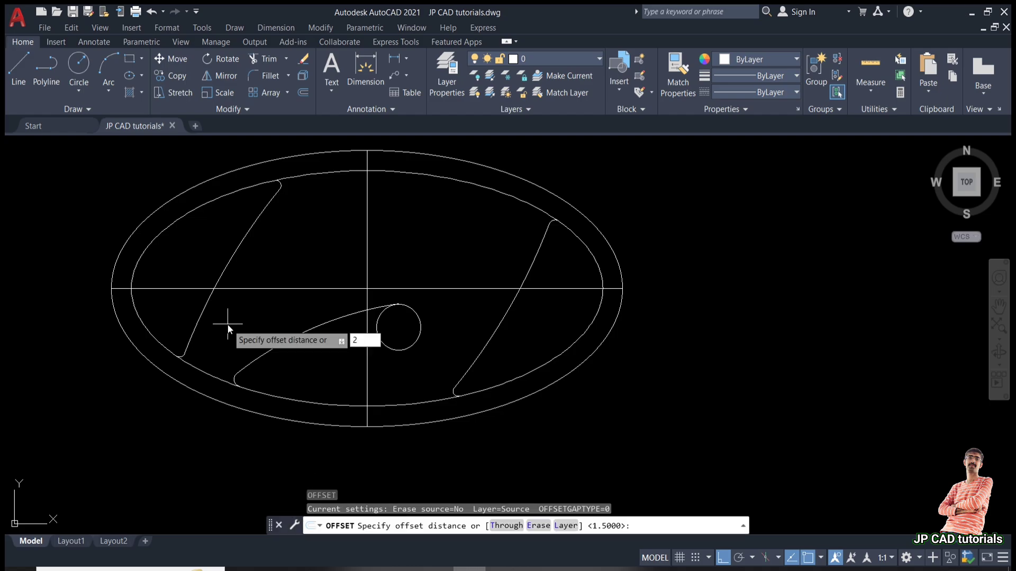
pyautogui.press('Return')
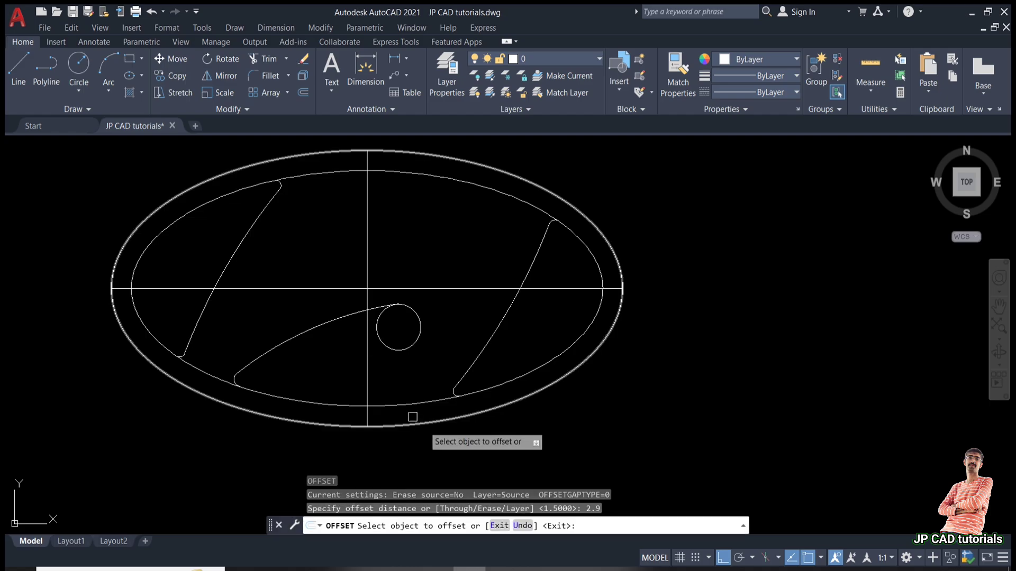
pyautogui.click(368, 372)
pyautogui.click(388, 374)
pyautogui.press('Escape')
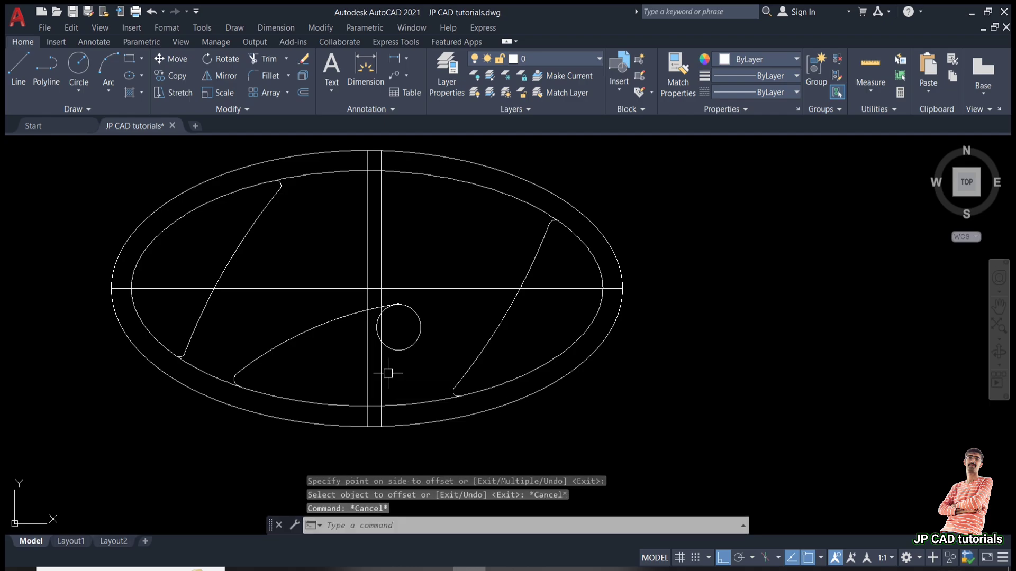
# Draw a circle of radius 22.3 centred where the offset vertical line meets the lower side of the inner ellipse.
pyautogui.write('c')
pyautogui.press('Return')
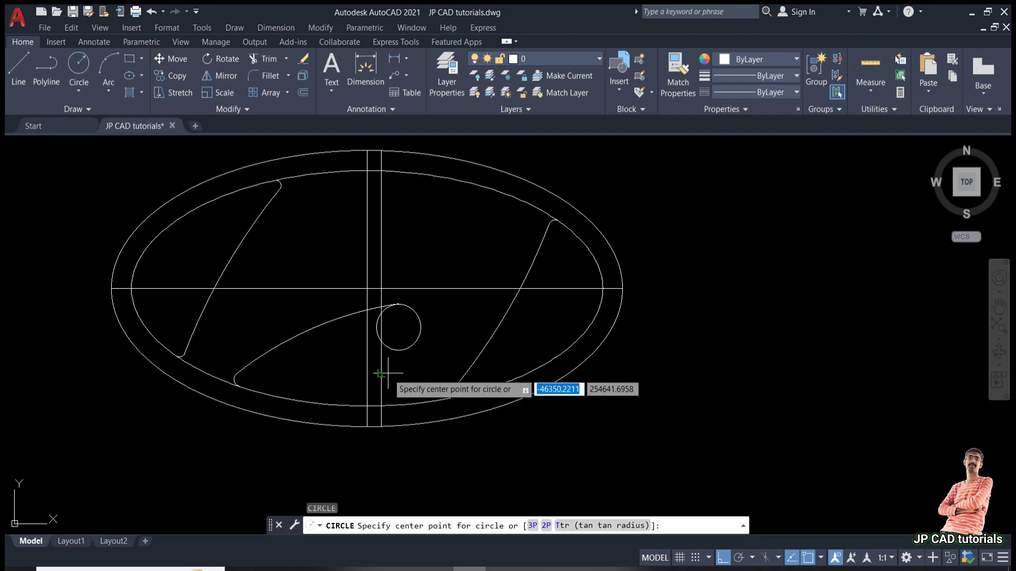
pyautogui.click(381, 405)
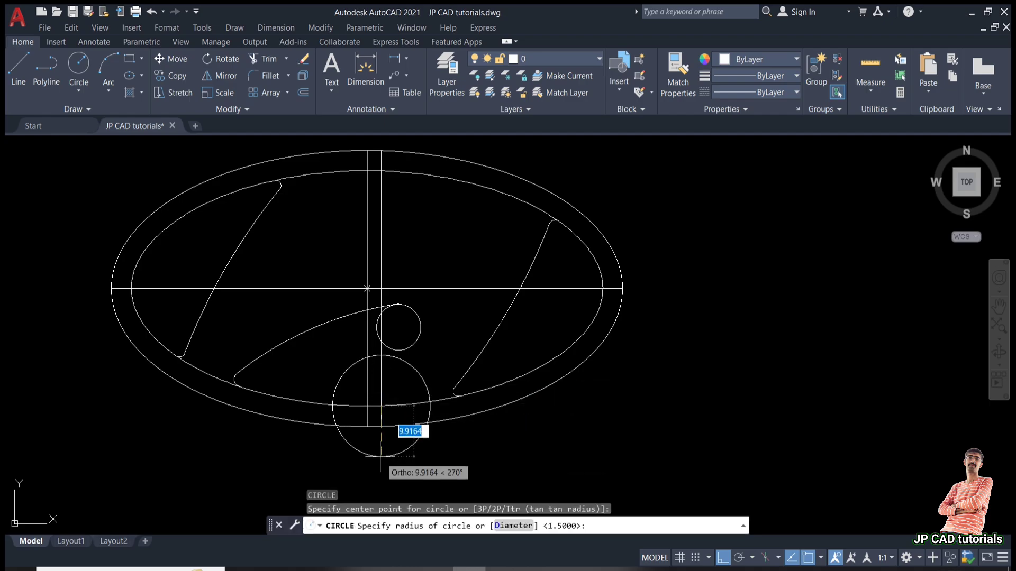
pyautogui.write('22.3')
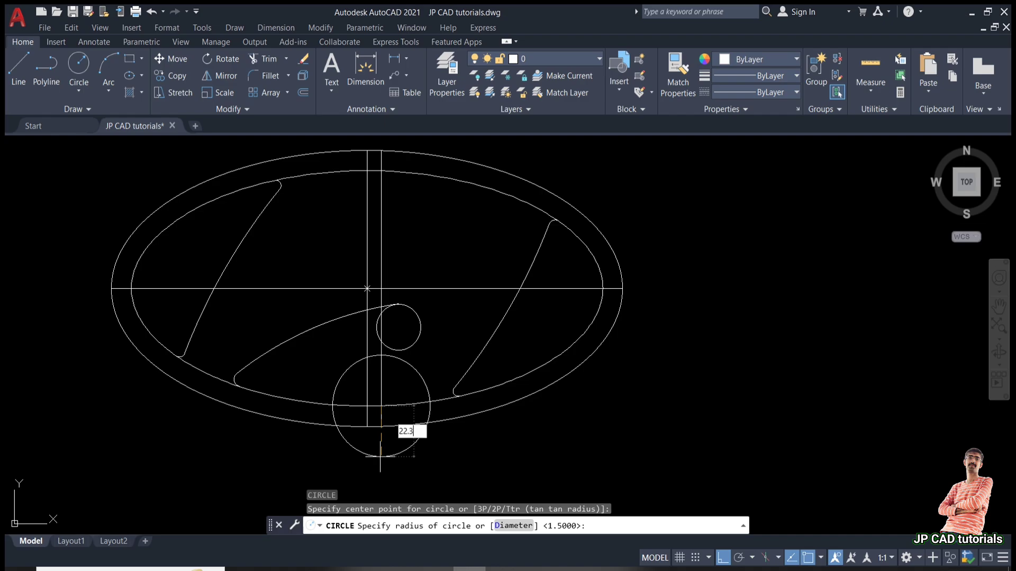
pyautogui.press('Return')
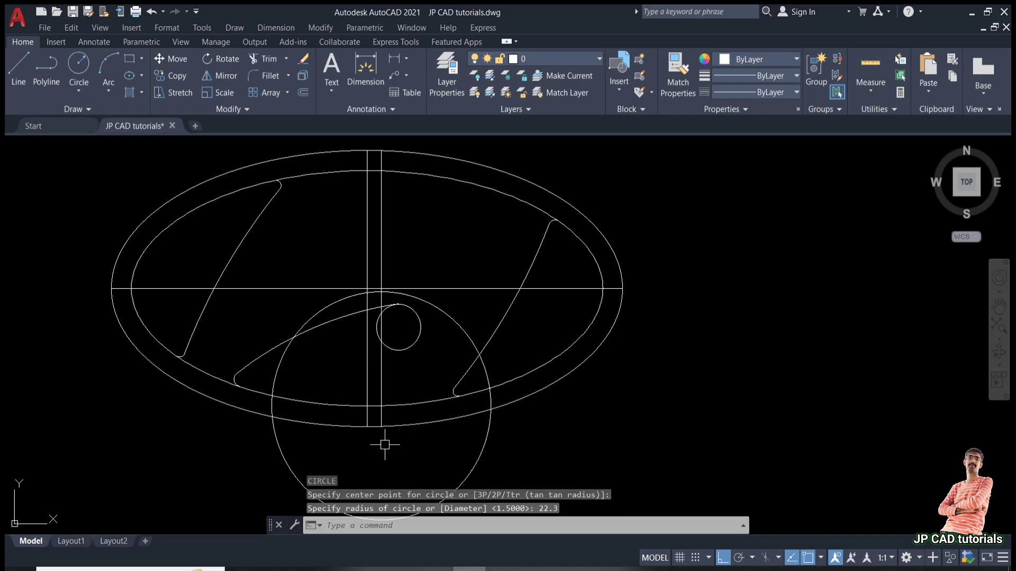
pyautogui.write('o')
pyautogui.press('Return')
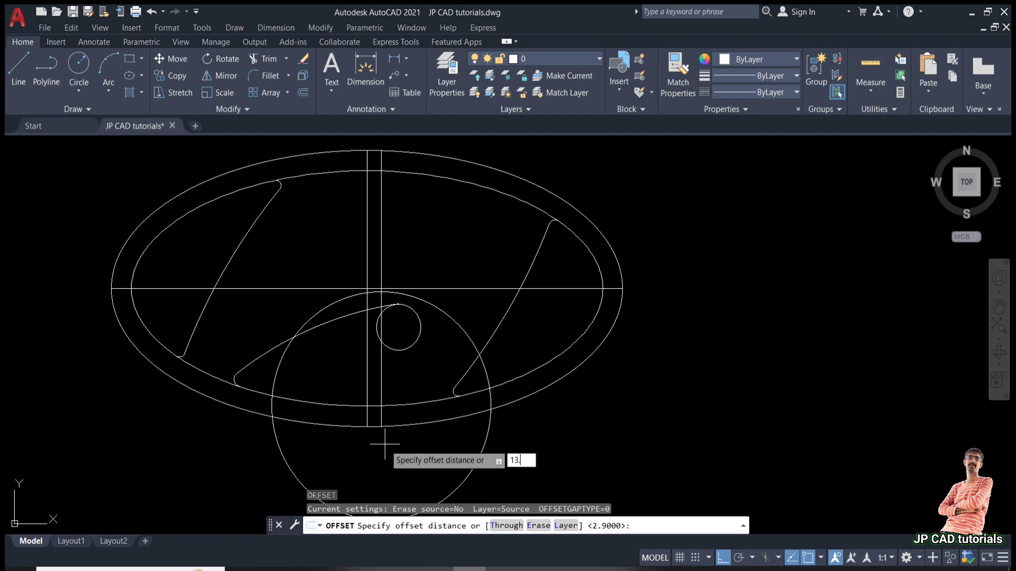
pyautogui.press('Return')
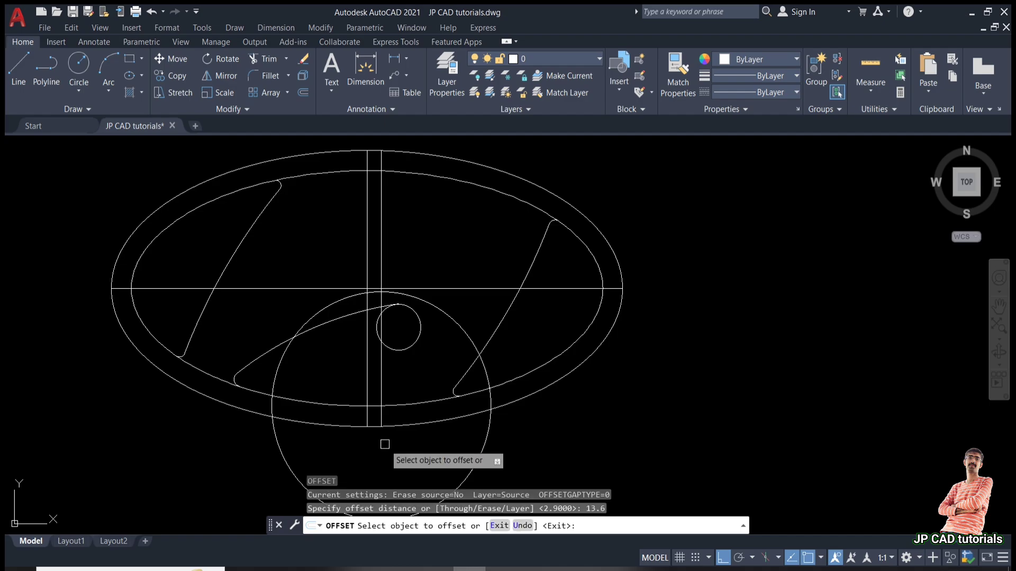
pyautogui.press('Escape')
# Offset the small R4.5 circle outward by 13.3.
pyautogui.write('o')
pyautogui.press('Return')
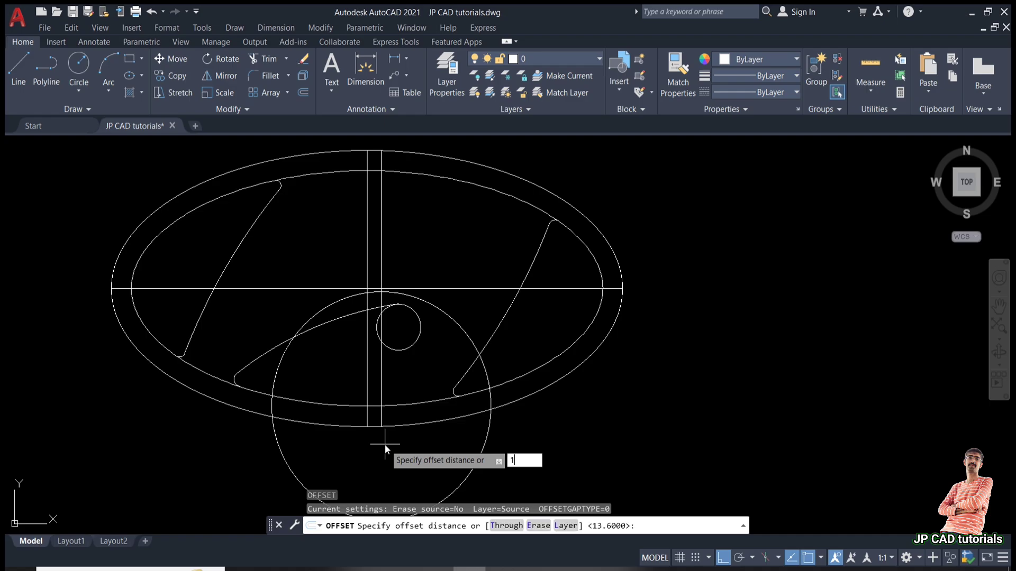
pyautogui.write('13.3')
pyautogui.press('Return')
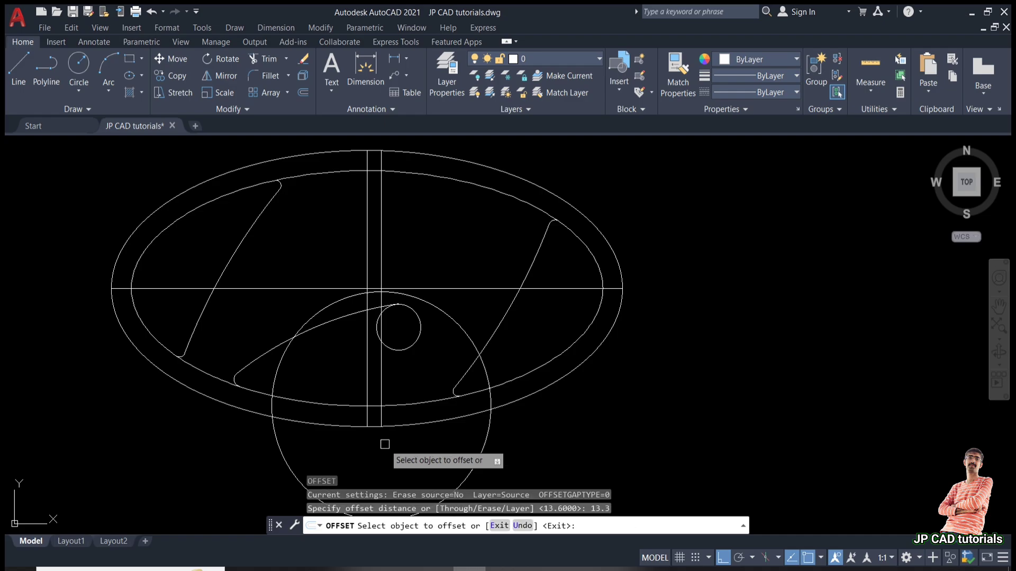
pyautogui.click(415, 342)
pyautogui.click(412, 386)
pyautogui.press('Escape')
pyautogui.press('Escape')
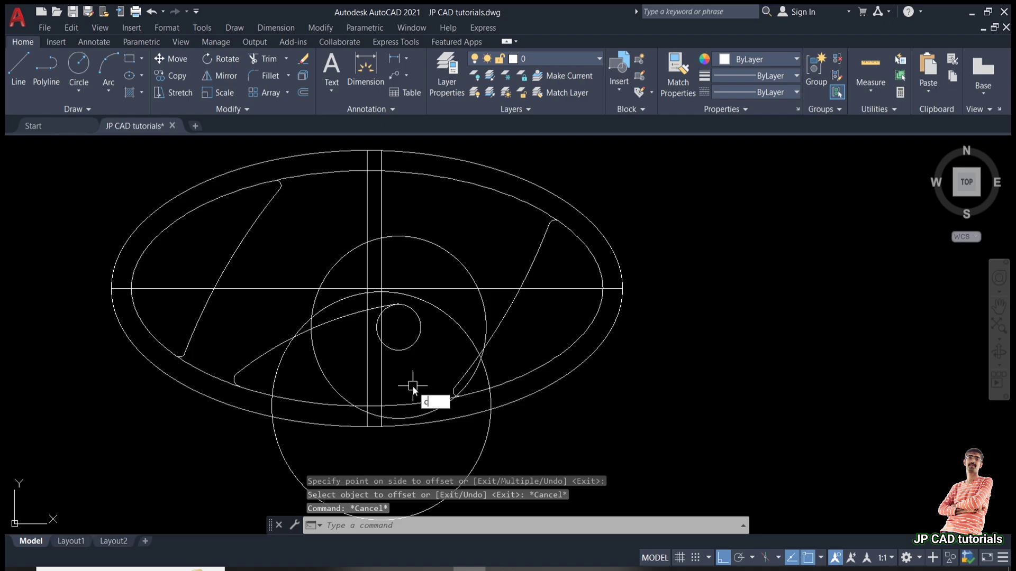
# Draw a circle of radius 22.3 centred where the offset circle crosses the first 22.3 radius circle, left of the vertical centre line.
pyautogui.write('c')
pyautogui.press('Return')
pyautogui.click(312, 317)
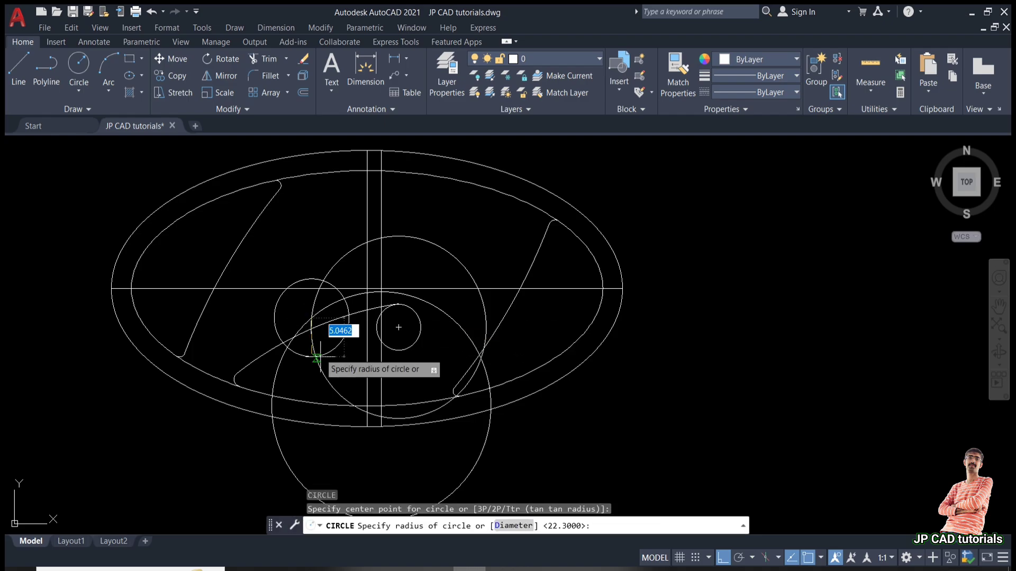
pyautogui.write('22.3')
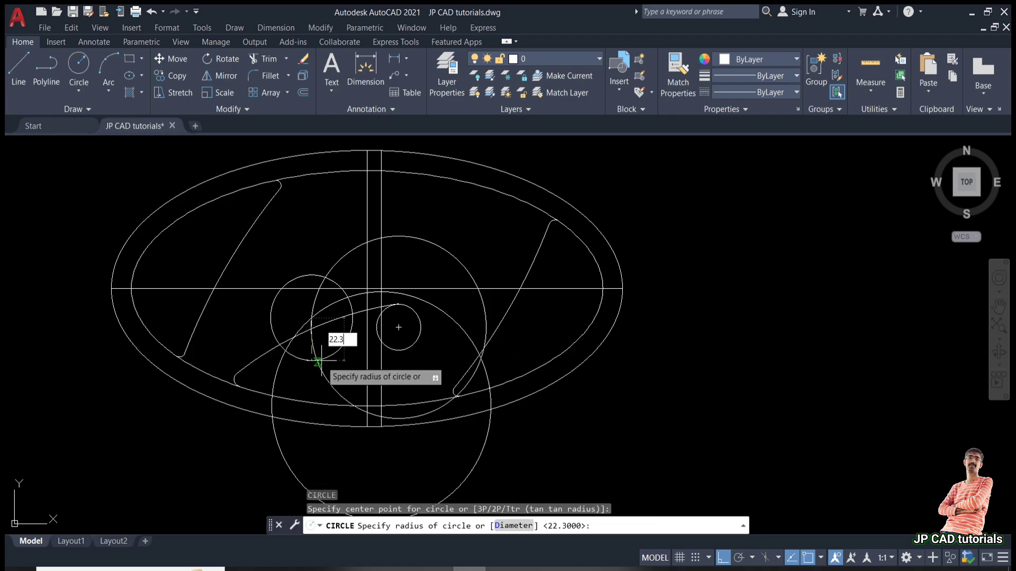
pyautogui.press('Return')
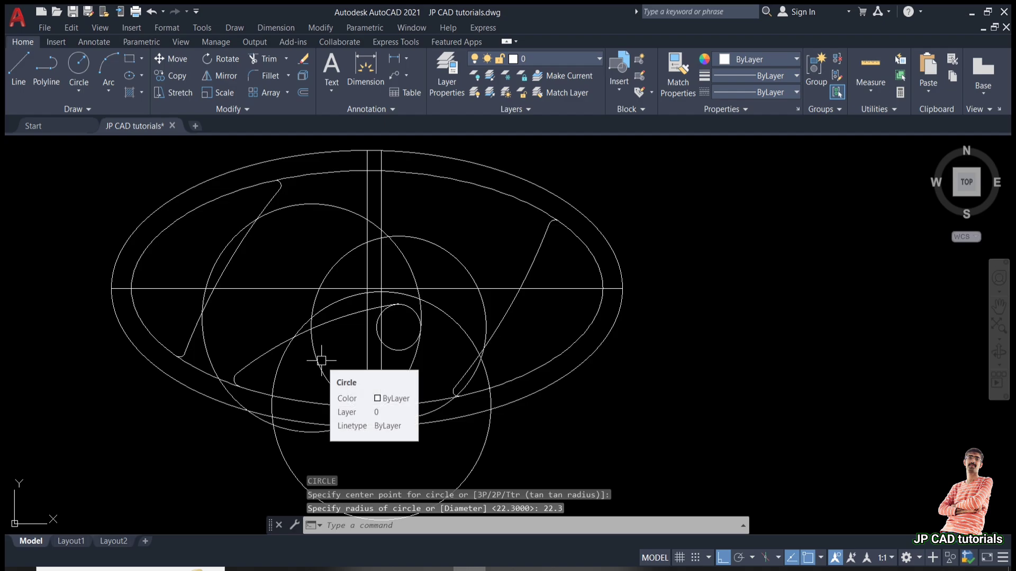
pyautogui.press('Escape')
pyautogui.press('Escape')
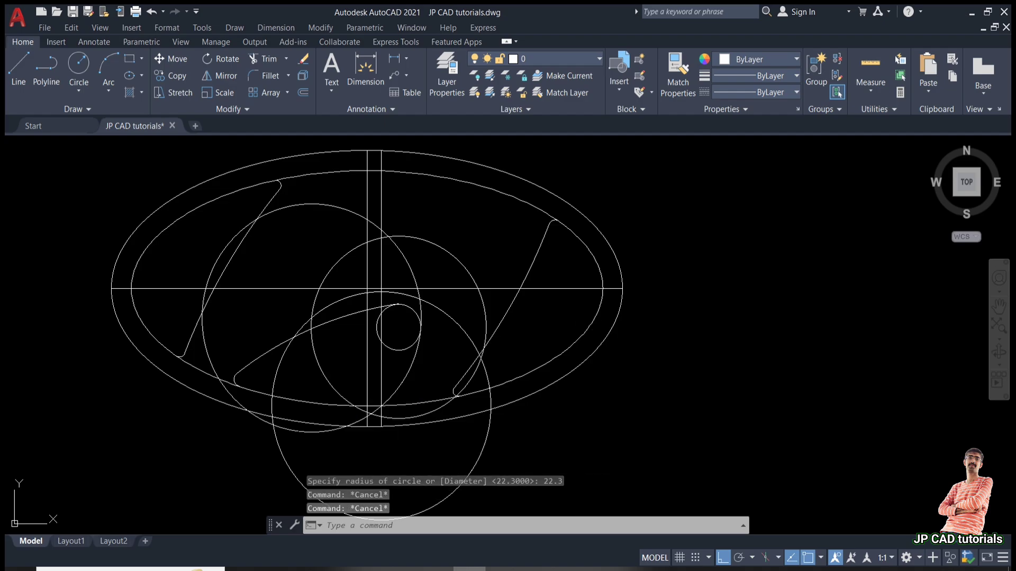
# Trim the small circle's lower part and the overhanging end of the long arc at its tangent point on the circle.
pyautogui.write('tr')
pyautogui.press('Return')
pyautogui.scroll(4, 426, 309)
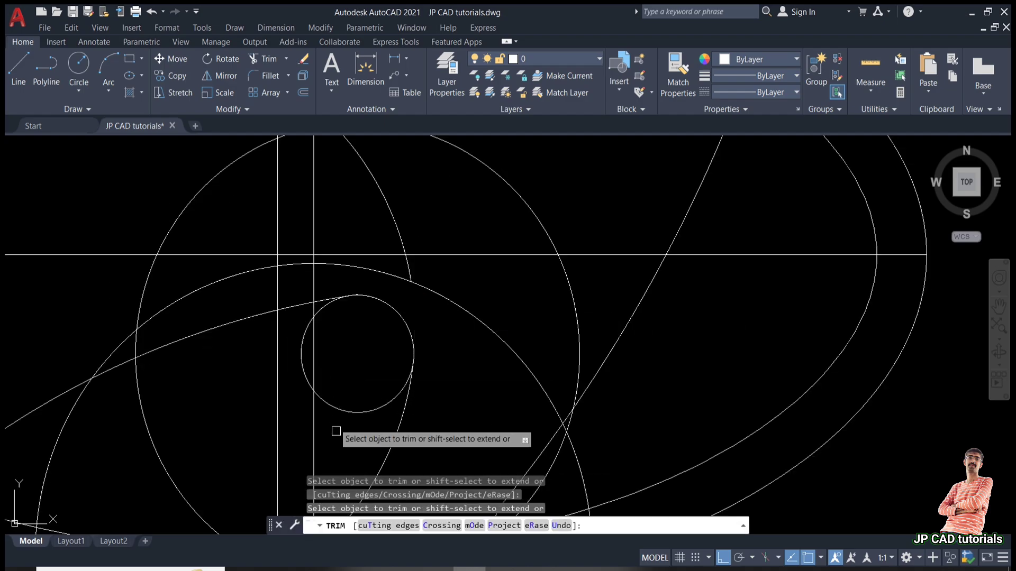
pyautogui.moveTo(349, 416)
pyautogui.mouseDown()
pyautogui.moveTo(331, 409)
pyautogui.moveTo(344, 343)
pyautogui.mouseUp()
pyautogui.scroll(5, 362, 293)
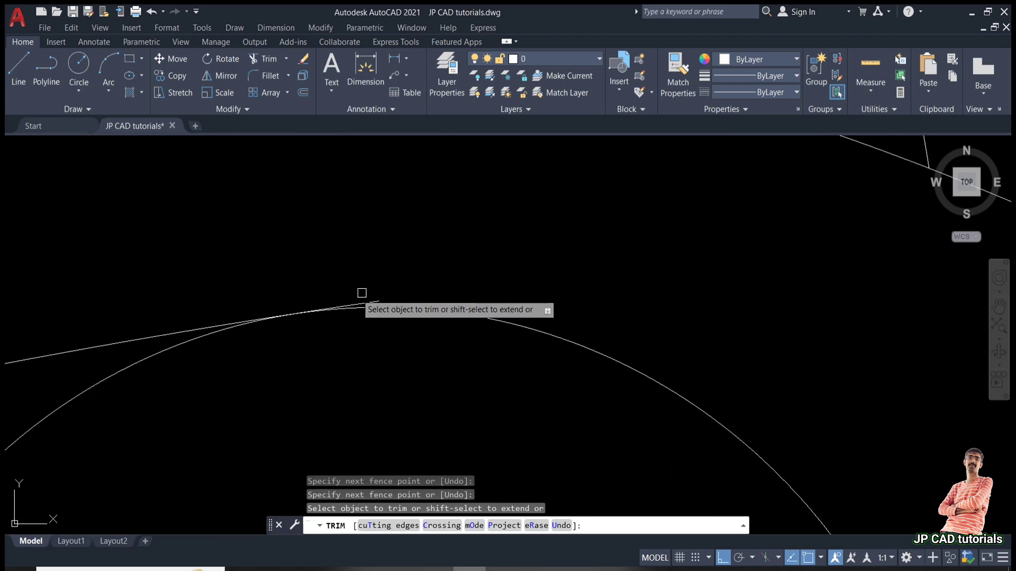
pyautogui.click(372, 297)
pyautogui.scroll(-5, 384, 265)
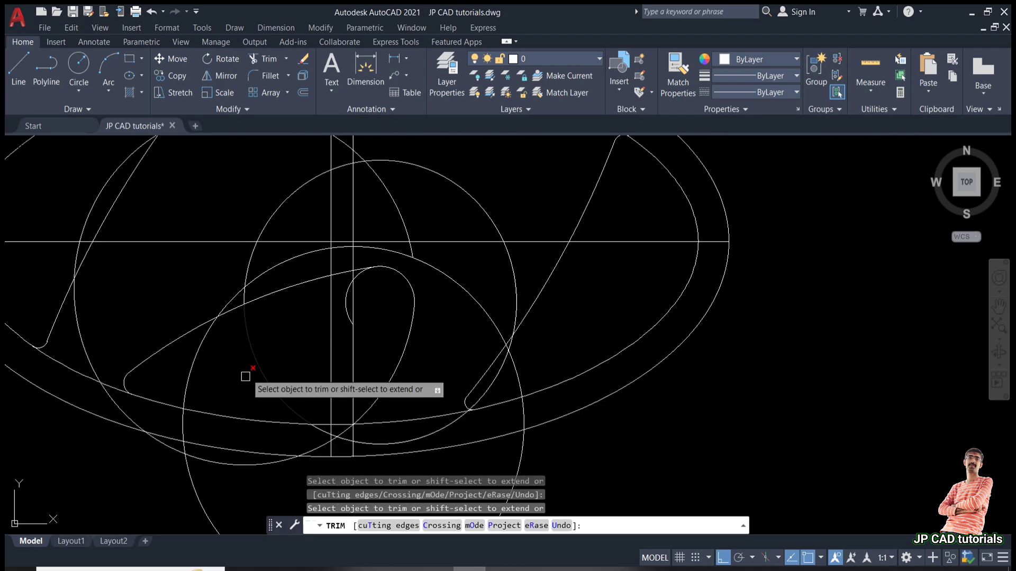
# Trim the portions of the construction circles that cross the left part of the lower pocket.
pyautogui.moveTo(261, 398); pyautogui.dragTo(274, 383, button='middle')
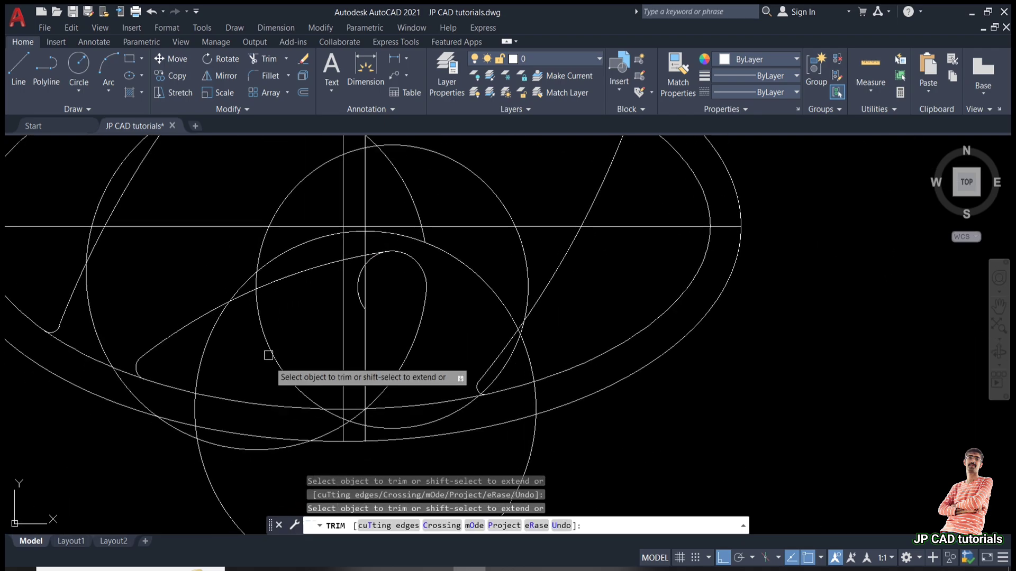
pyautogui.click(255, 279)
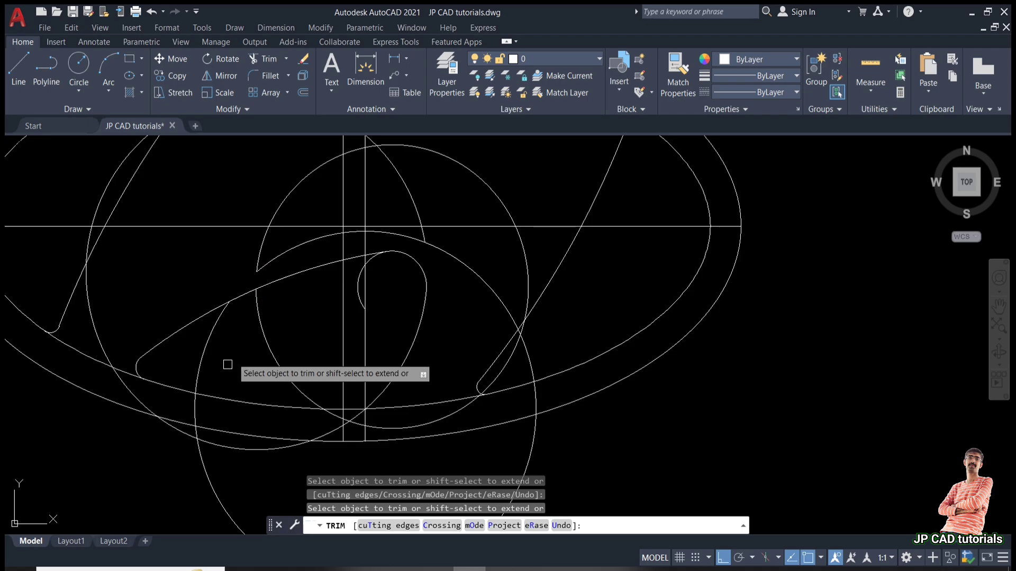
pyautogui.click(206, 363)
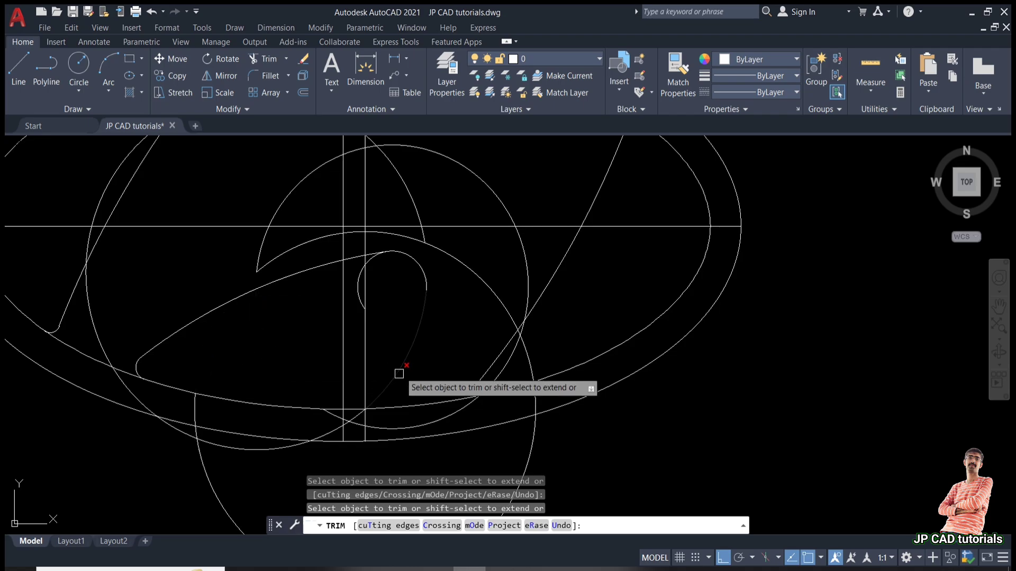
pyautogui.scroll(2, 357, 411)
pyautogui.scroll(1, 349, 410)
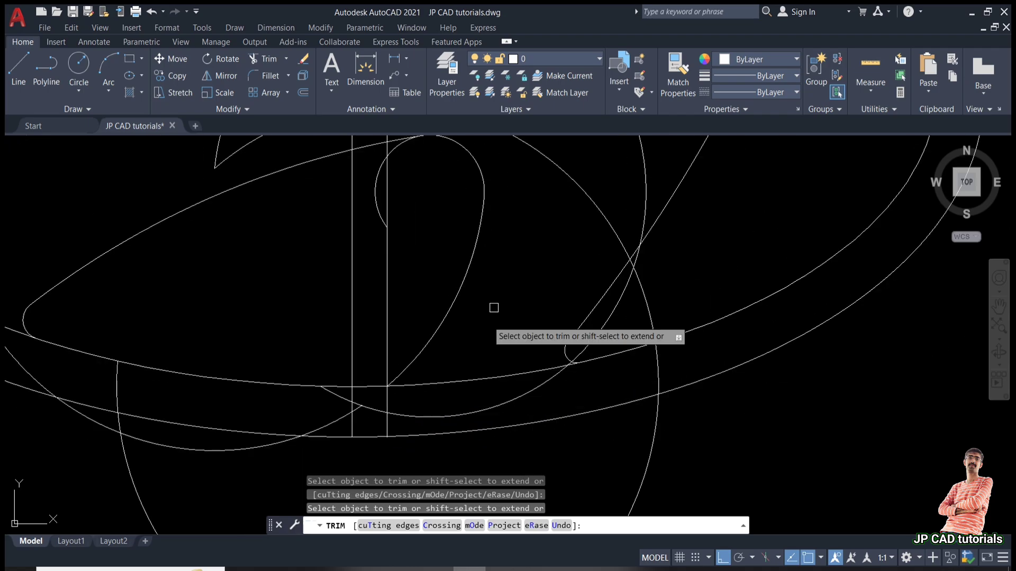
pyautogui.press('Escape')
# Erase the leftover pieces of the three large construction circles, keeping the right-hand arc of the lower pocket.
pyautogui.scroll(-2, 507, 237)
pyautogui.moveTo(507, 238); pyautogui.dragTo(503, 283, button='middle')
pyautogui.write('E')
pyautogui.press('Return')
pyautogui.click(553, 228)
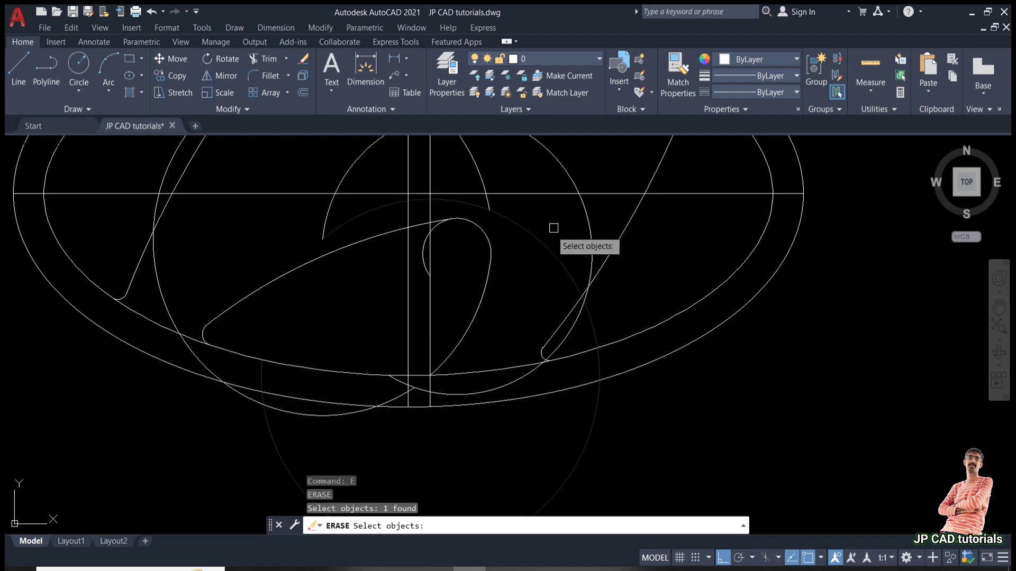
pyautogui.click(582, 217)
pyautogui.click(480, 175)
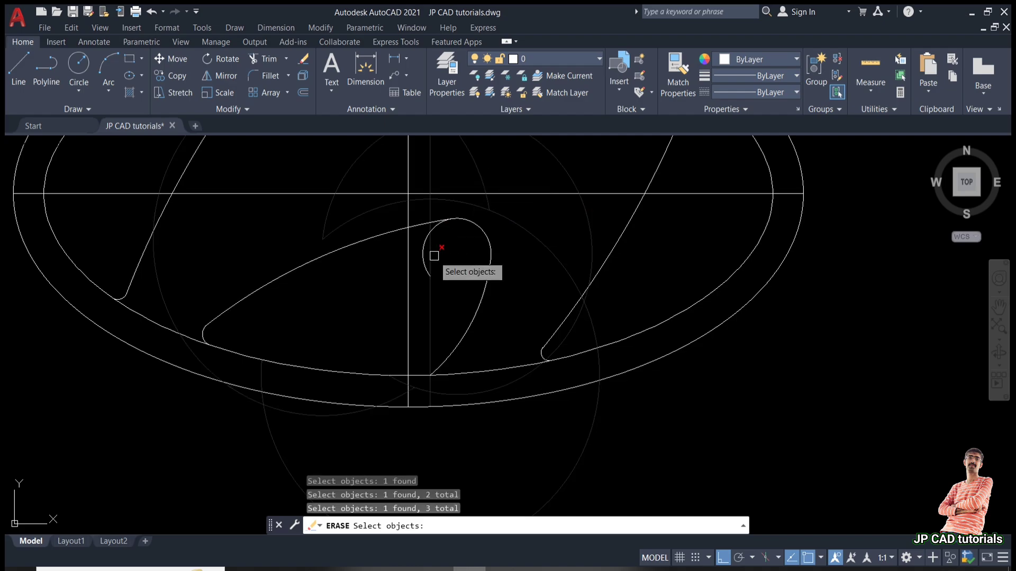
pyautogui.press('Return')
# Trim the rest of the small circle inside the lower pocket, leaving only its rounded upper-right corner.
pyautogui.write('tr')
pyautogui.press('Return')
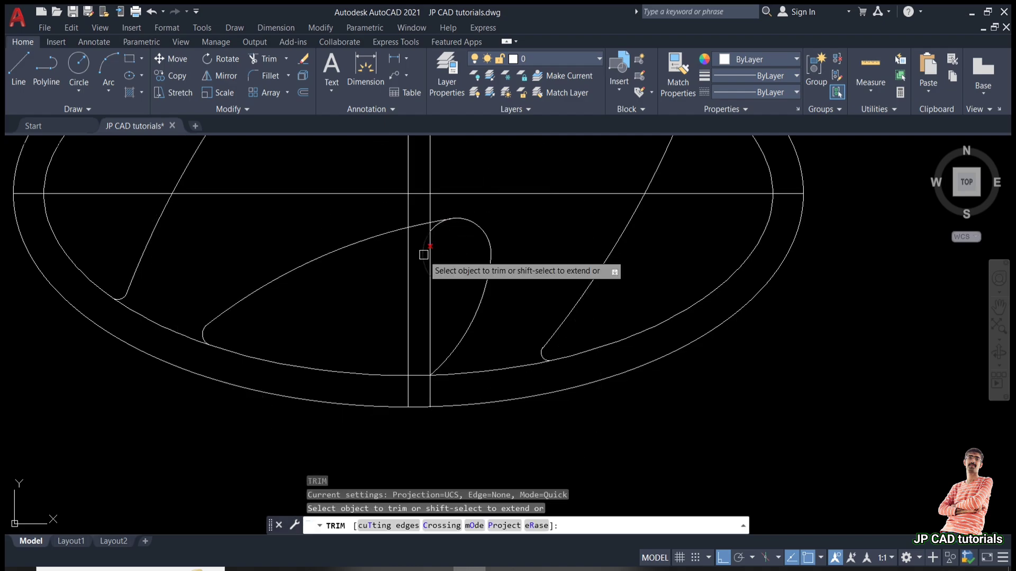
pyautogui.scroll(4, 435, 225)
pyautogui.click(433, 221)
pyautogui.scroll(-6, 423, 259)
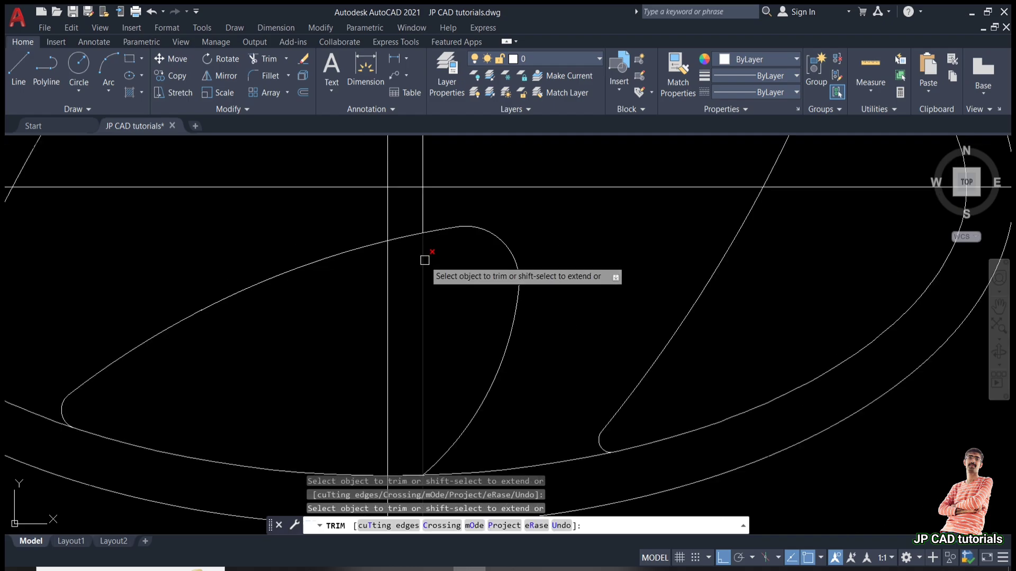
pyautogui.press('Escape')
pyautogui.press('Escape')
# Erase the offset vertical construction line beside the vertical centre line.
pyautogui.click(422, 297)
pyautogui.press('Delete')
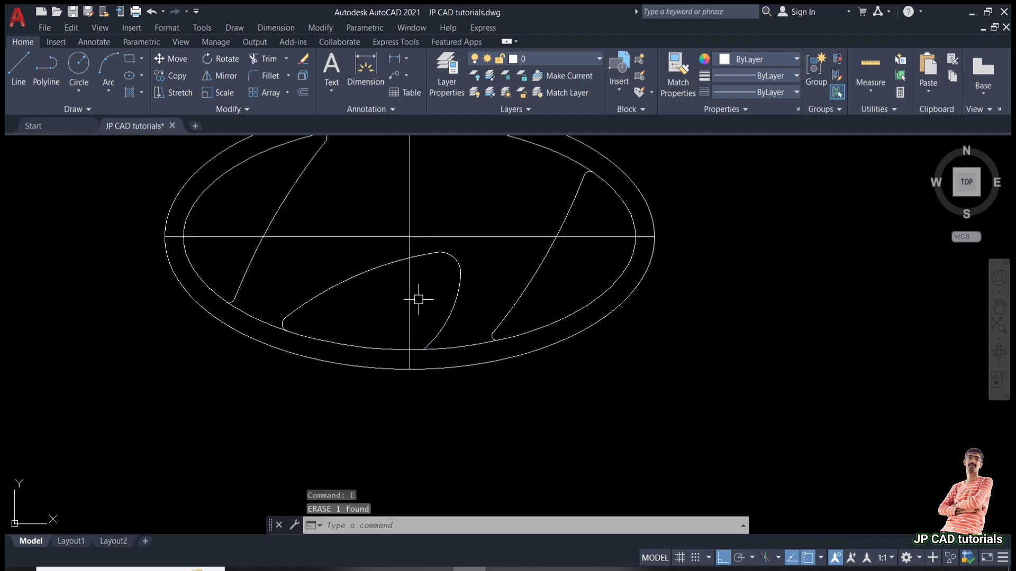
pyautogui.press('Escape')
pyautogui.press('Escape')
# Fillet the corner between the lower pocket's right-hand arc and the inner ellipse with a radius of 10.5.
pyautogui.scroll(2, 426, 292)
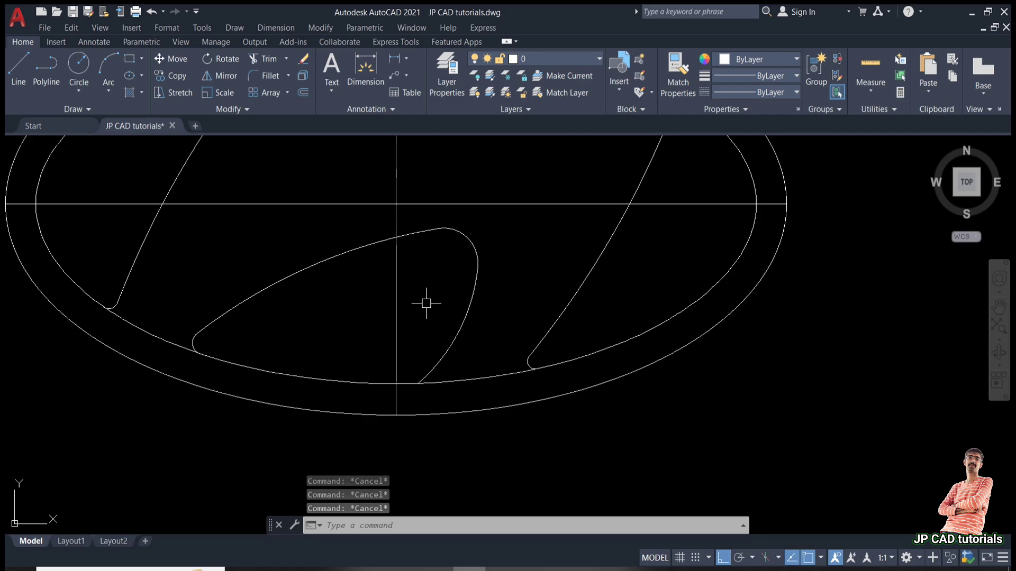
pyautogui.write('f')
pyautogui.press('Return')
pyautogui.write('r')
pyautogui.press('Return')
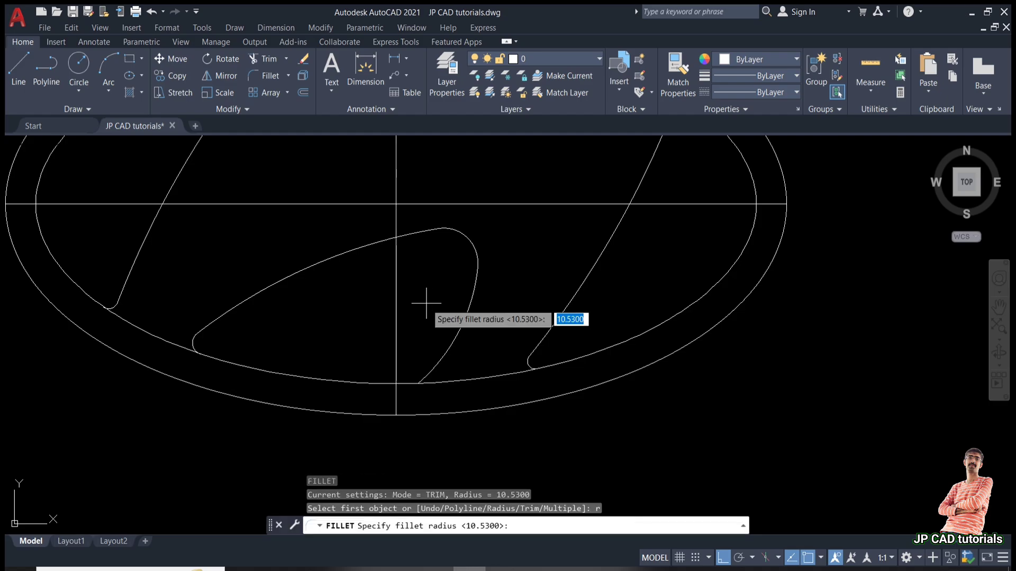
pyautogui.write('10.5')
pyautogui.press('Return')
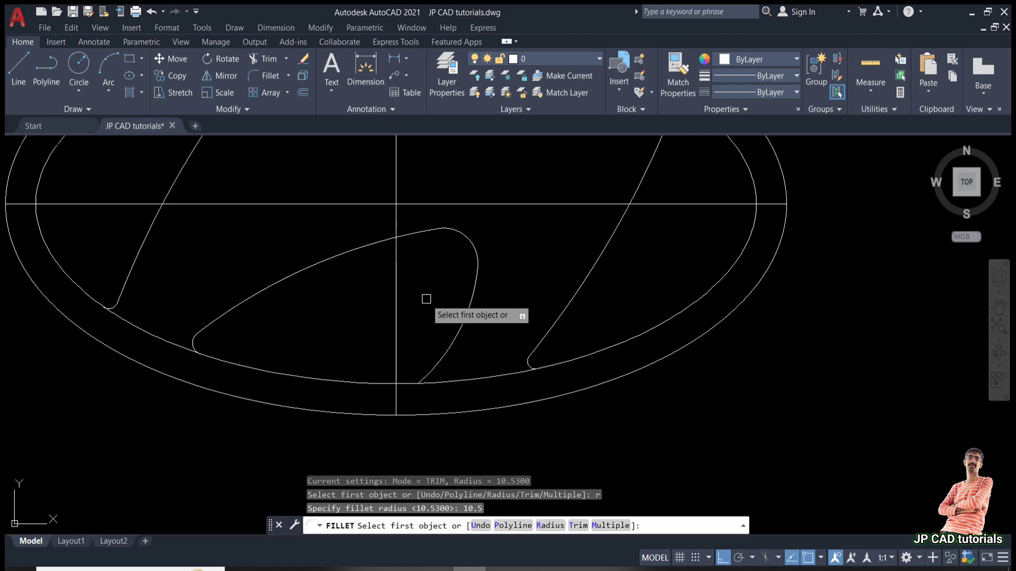
pyautogui.click(431, 372)
pyautogui.click(333, 380)
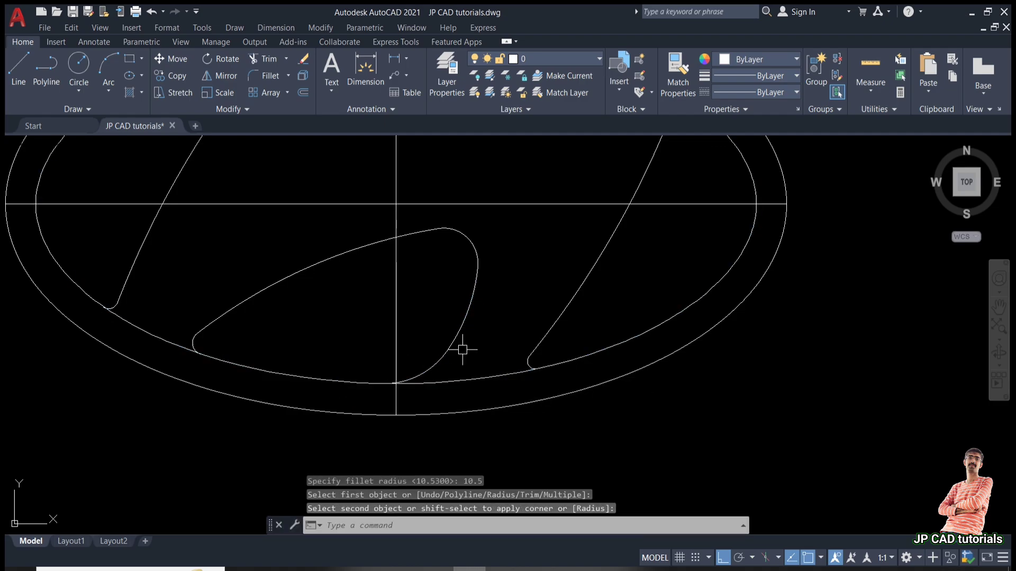
pyautogui.scroll(-3, 466, 362)
pyautogui.press('Escape')
pyautogui.press('Escape')
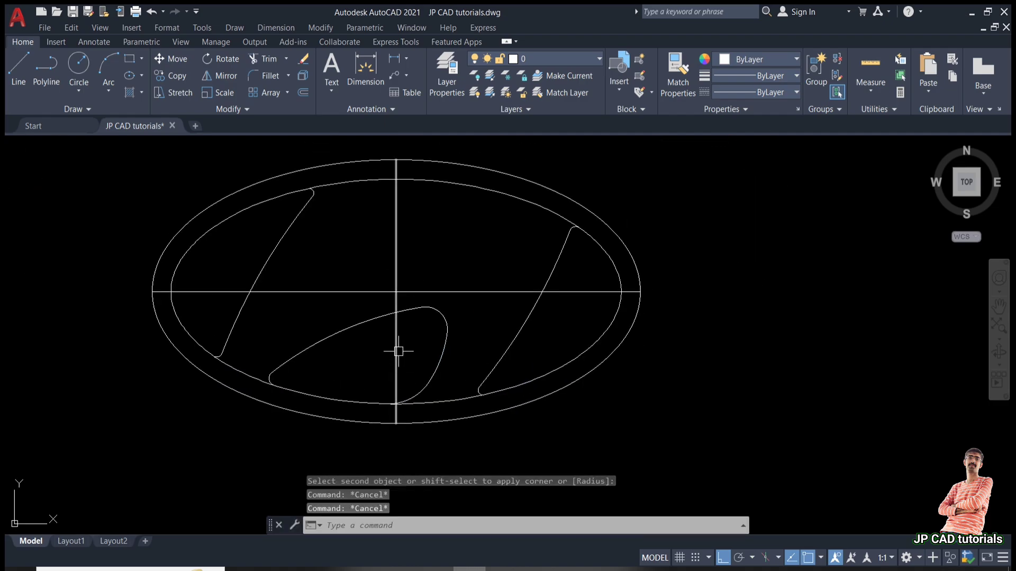
# Rotate a copy of the lower pocket outline by 180 degrees about the ellipse centre.
pyautogui.write('Ro')
pyautogui.press('Return')
pyautogui.click(244, 255)
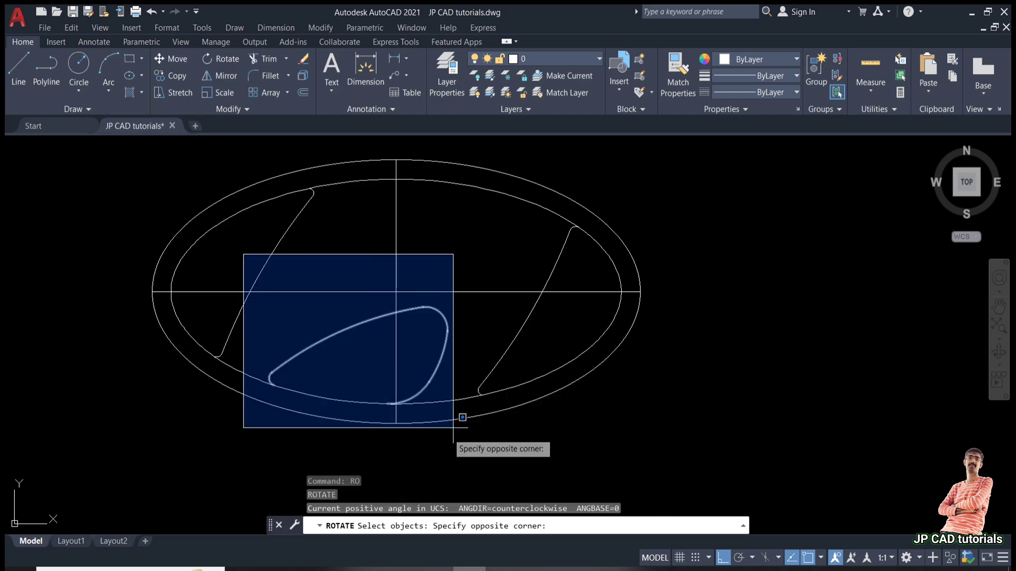
pyautogui.click(463, 414)
pyautogui.press('Return')
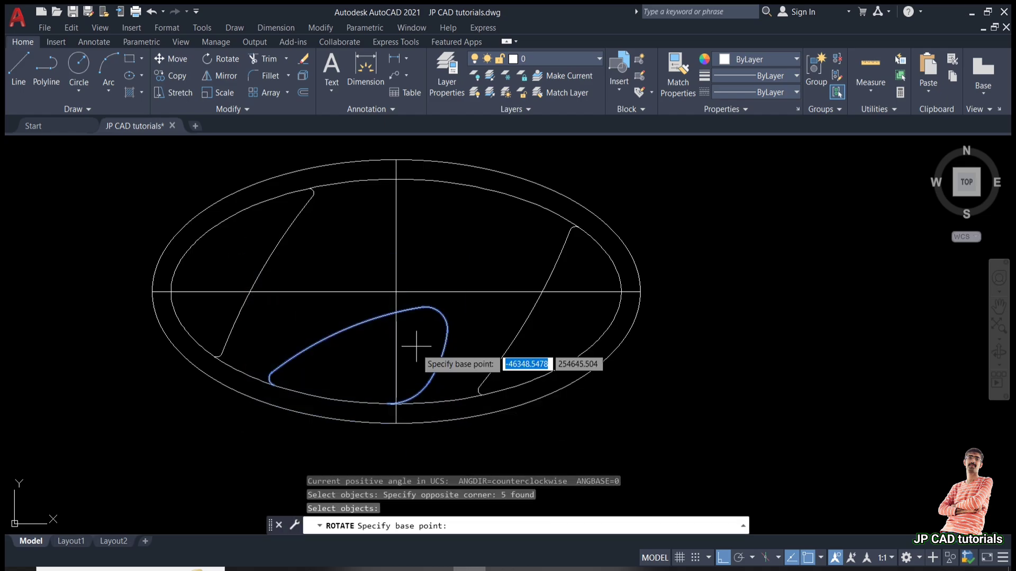
pyautogui.click(396, 292)
pyautogui.write('c')
pyautogui.press('Return')
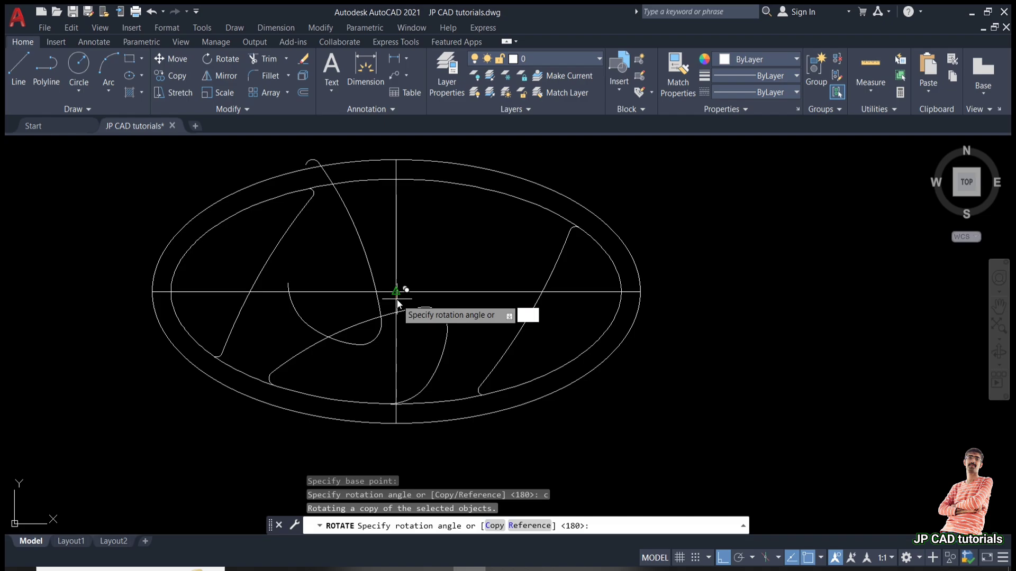
pyautogui.press('Return')
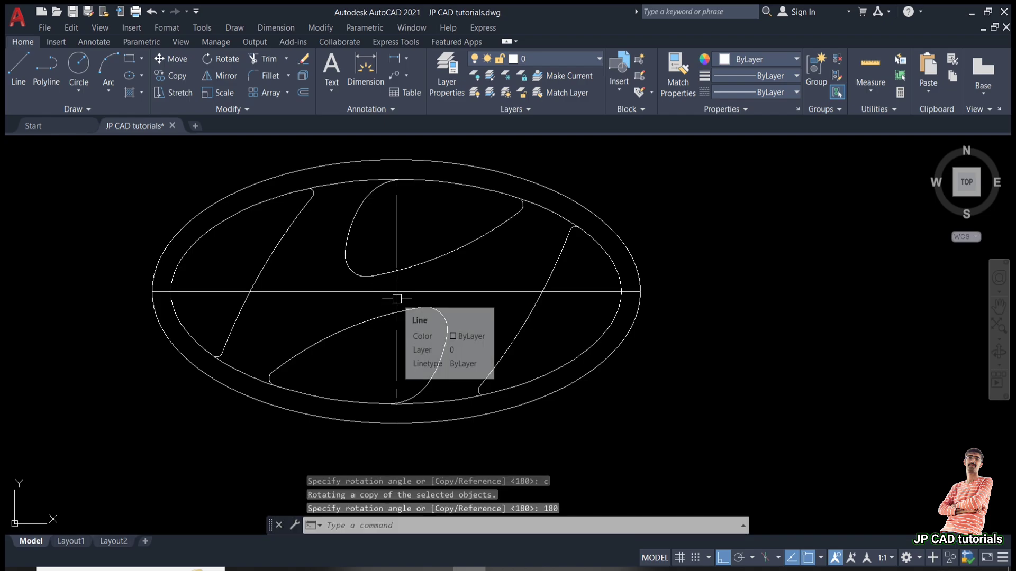
pyautogui.press('Escape')
pyautogui.press('Escape')
# Erase the horizontal and vertical centre lines through the ellipses.
pyautogui.click(399, 296)
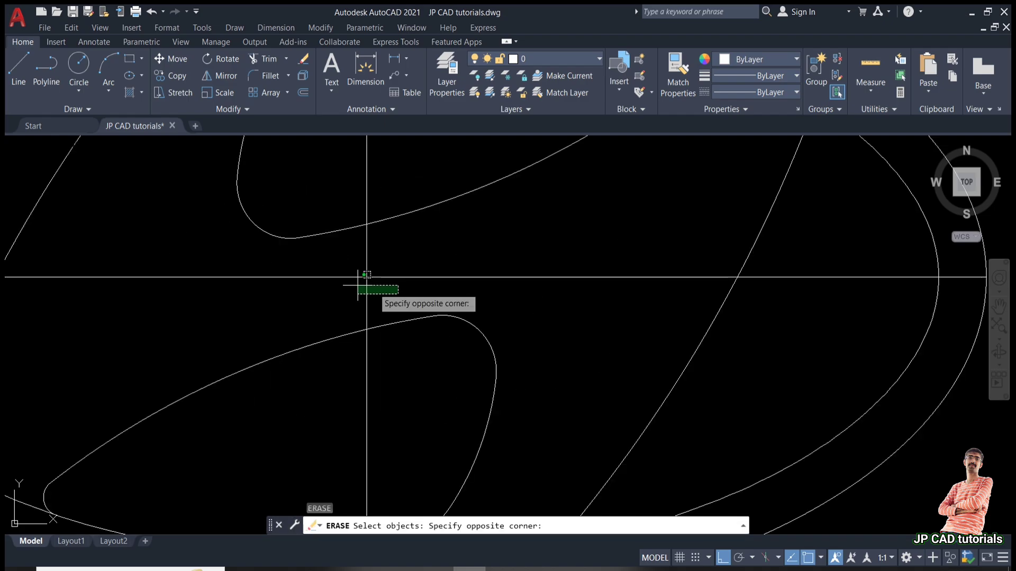
pyautogui.click(319, 270)
pyautogui.press('Return')
pyautogui.scroll(-4, 486, 303)
pyautogui.moveTo(482, 302)
pyautogui.mouseDown(button='middle')
pyautogui.moveTo(478, 320)
pyautogui.moveTo(546, 328)
pyautogui.mouseUp(button='middle')
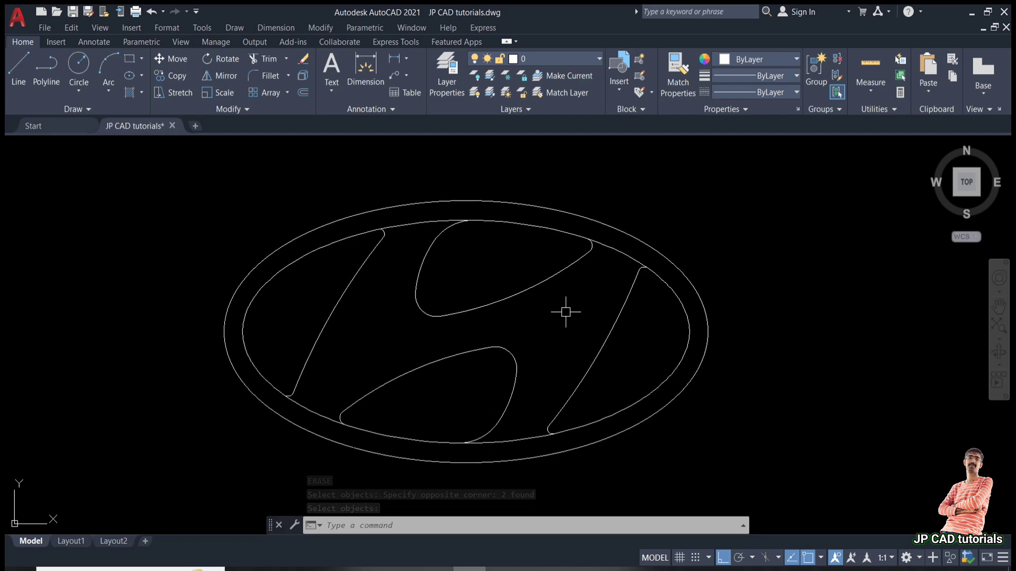